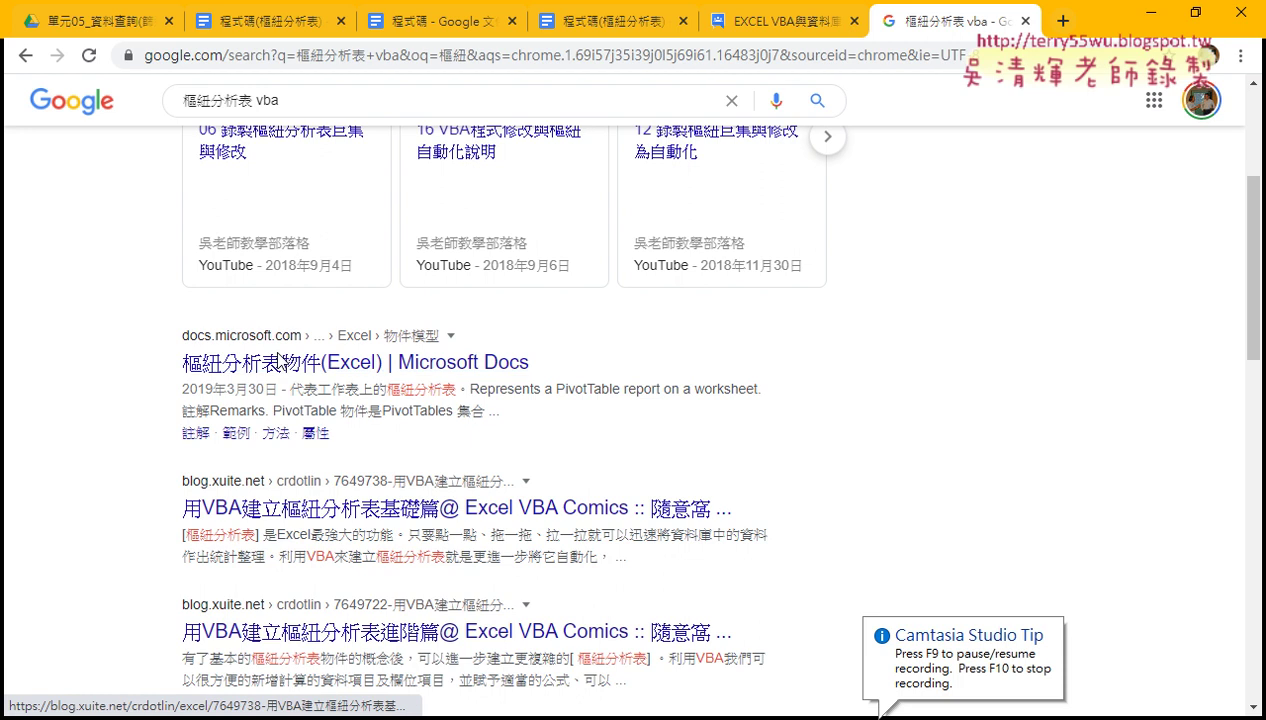
- Scroll the 樞紐分析表 vba results and open the matchachoco.blogspot.com post on VBA pivot tables
{"action": "scroll", "coordinate": [893, 455], "scroll_direction": "down", "scroll_amount": 3}
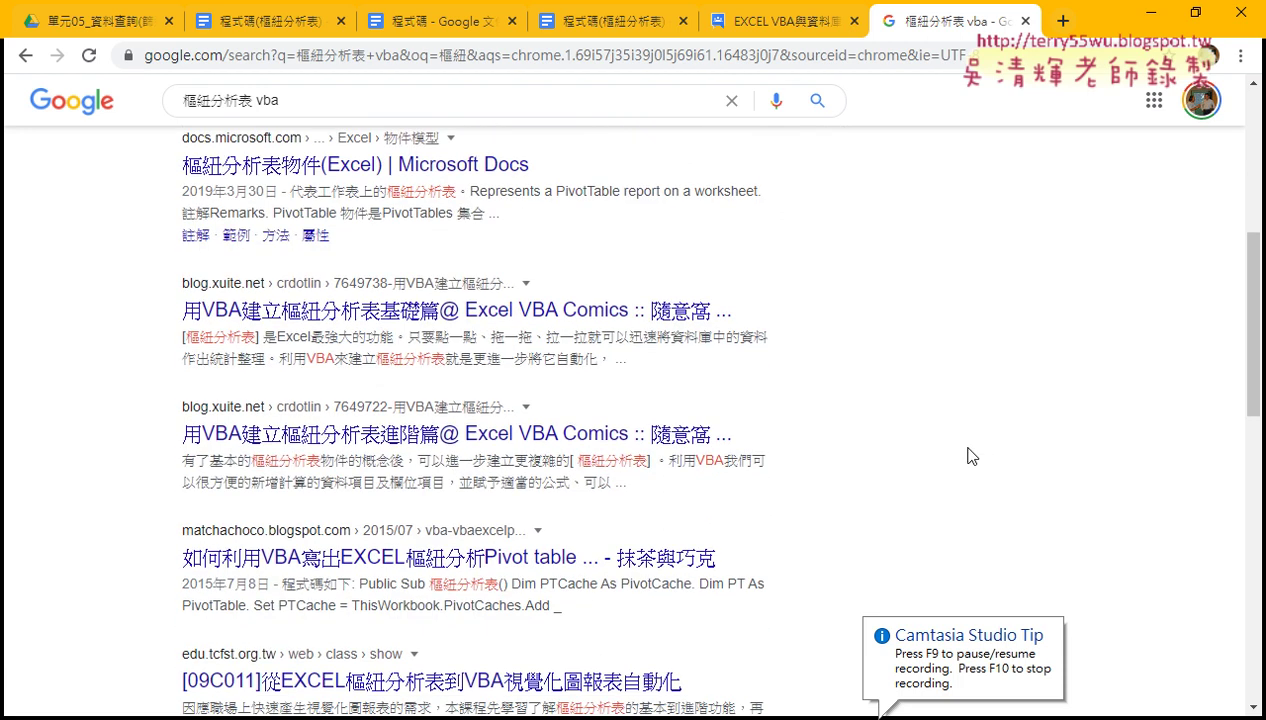
{"action": "scroll", "coordinate": [882, 430], "scroll_direction": "down", "scroll_amount": 1}
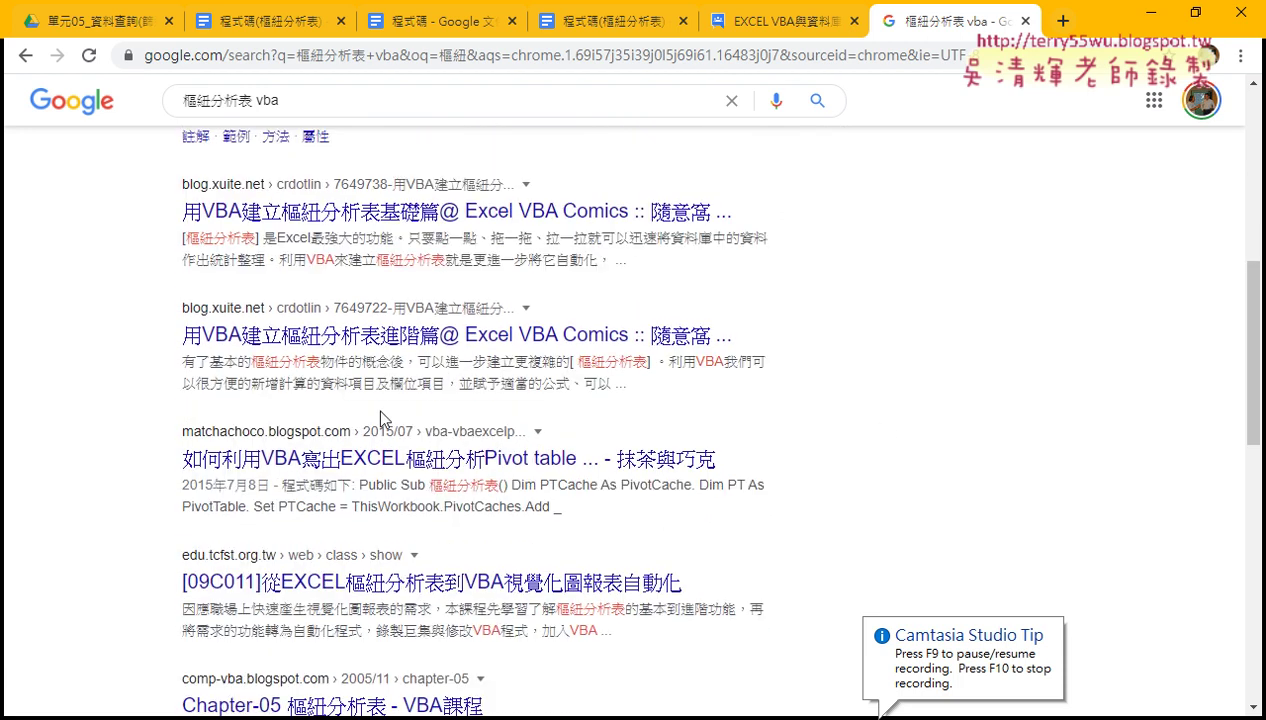
{"action": "left_click", "coordinate": [648, 460]}
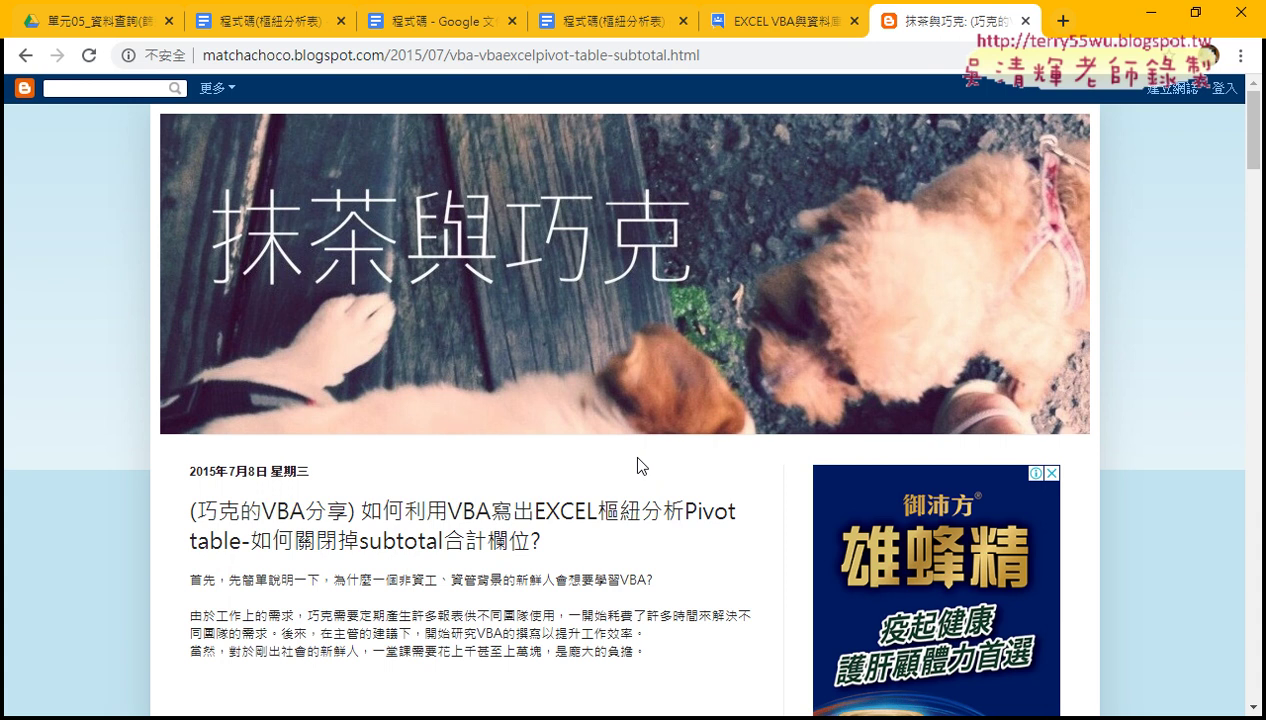
{"action": "scroll", "coordinate": [639, 459], "scroll_direction": "down", "scroll_amount": 3}
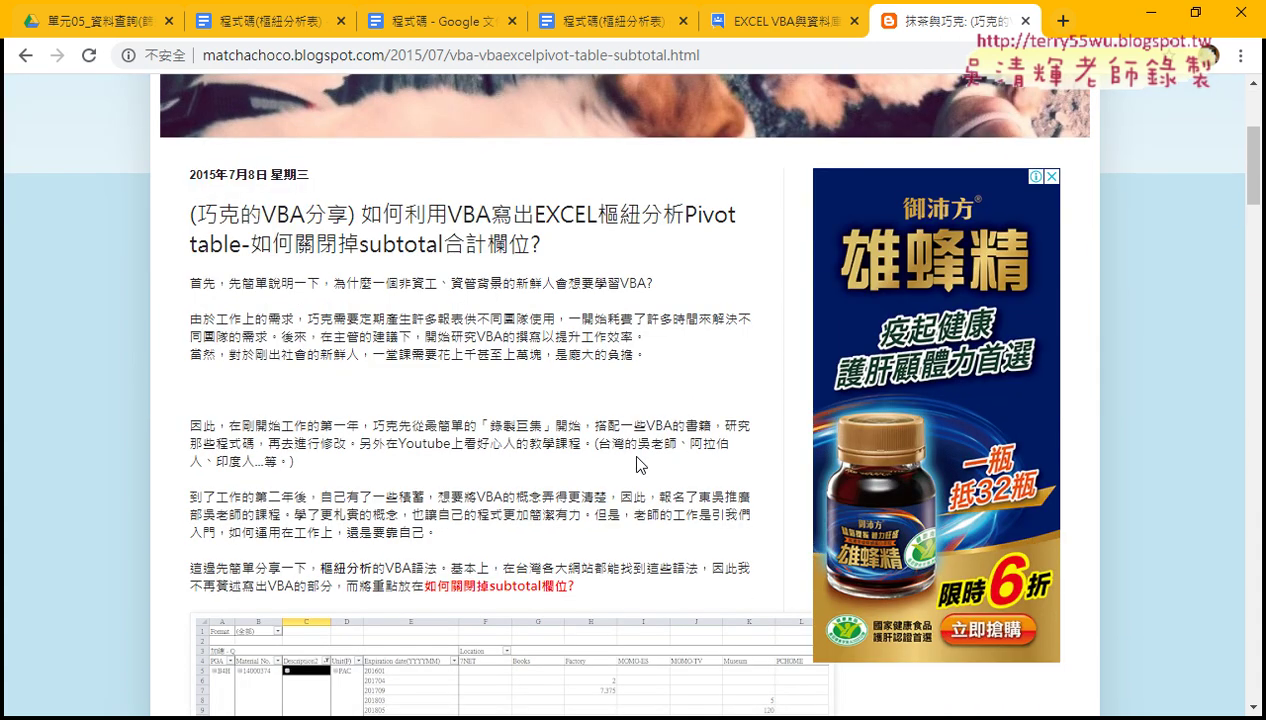
{"action": "scroll", "coordinate": [637, 465], "scroll_direction": "down", "scroll_amount": 1}
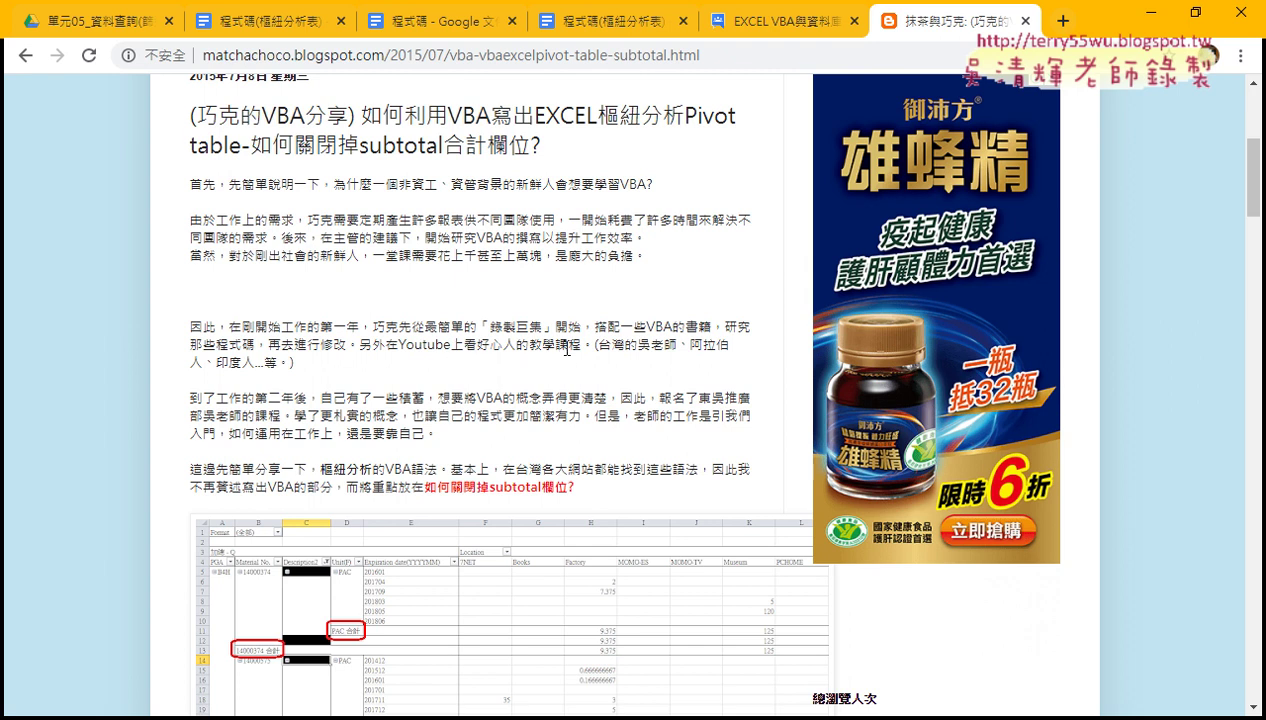
{"action": "left_click_drag", "start_coordinate": [601, 349], "coordinate": [678, 347]}
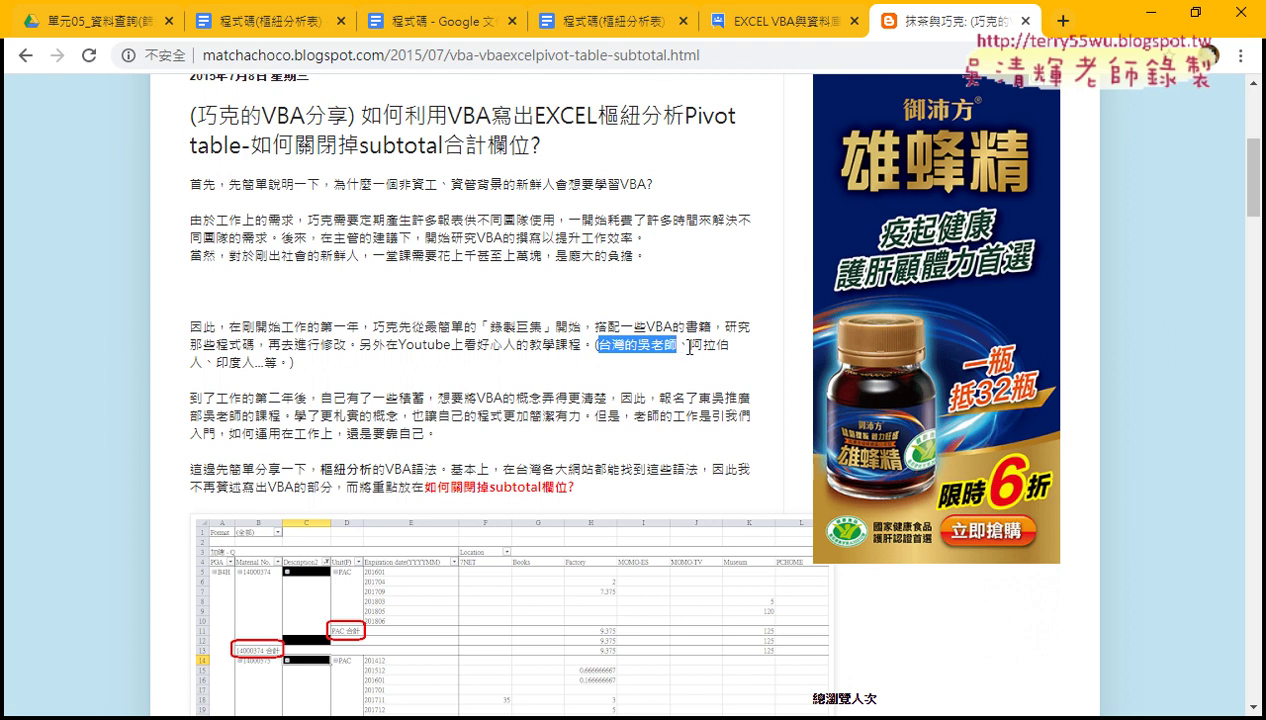
{"action": "mouse_move", "coordinate": [690, 346]}
{"action": "left_mouse_down"}
{"action": "mouse_move", "coordinate": [196, 365]}
{"action": "mouse_move", "coordinate": [256, 363]}
{"action": "left_mouse_up"}
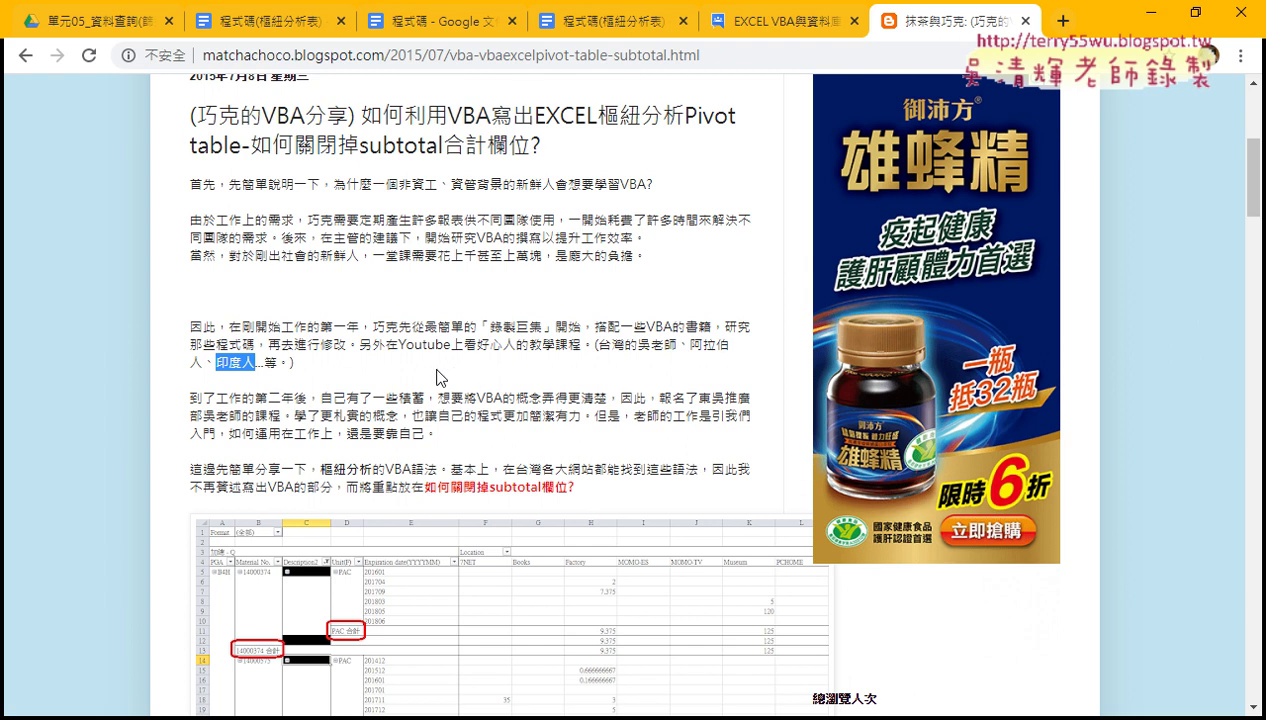
{"action": "scroll", "coordinate": [437, 377], "scroll_direction": "down", "scroll_amount": 1}
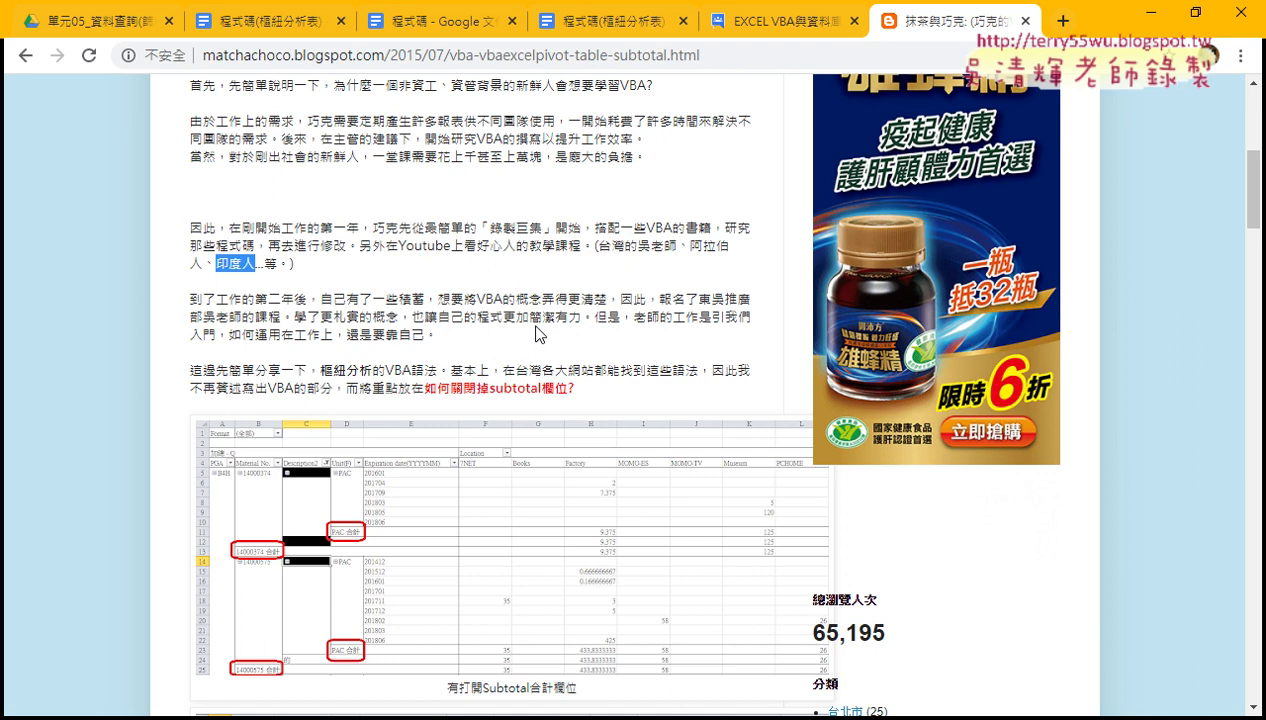
{"action": "left_click_drag", "start_coordinate": [698, 298], "coordinate": [205, 318]}
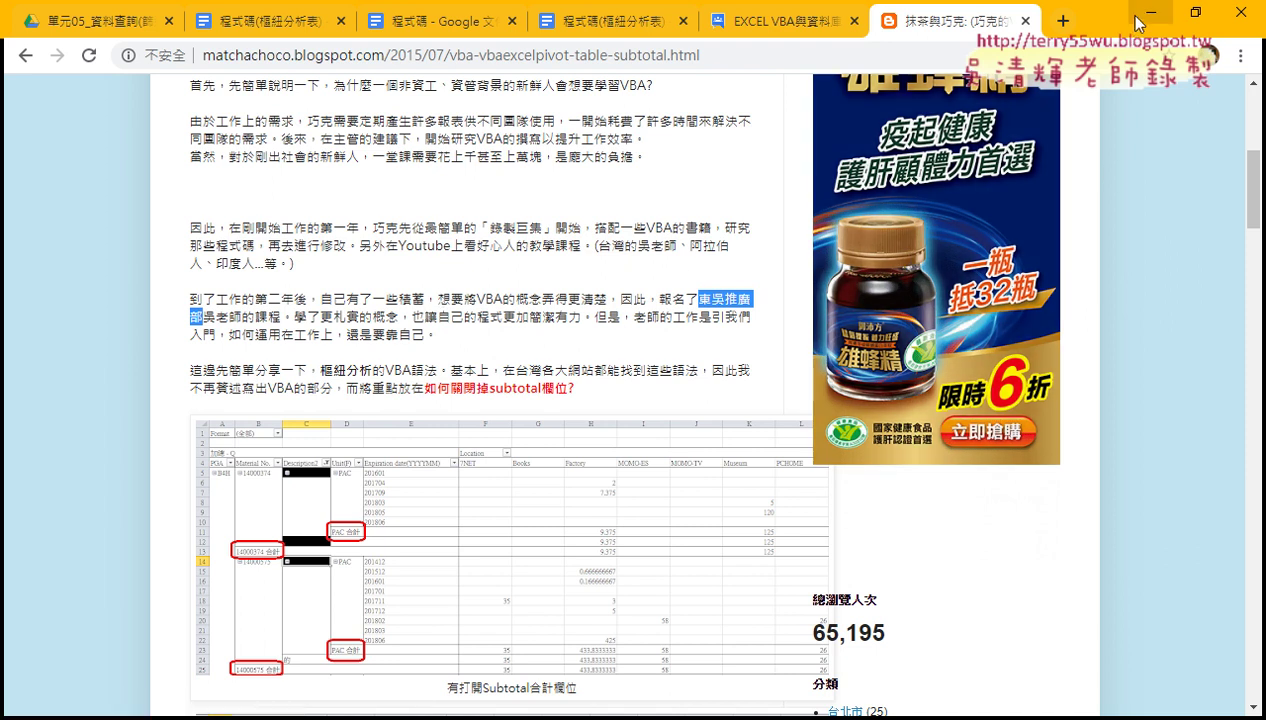
- Back in the Excel workbook, run the 樞紐分析表巨集 macro from the VBA editor, which fails with run-time error 5
{"action": "left_click", "coordinate": [1140, 22]}
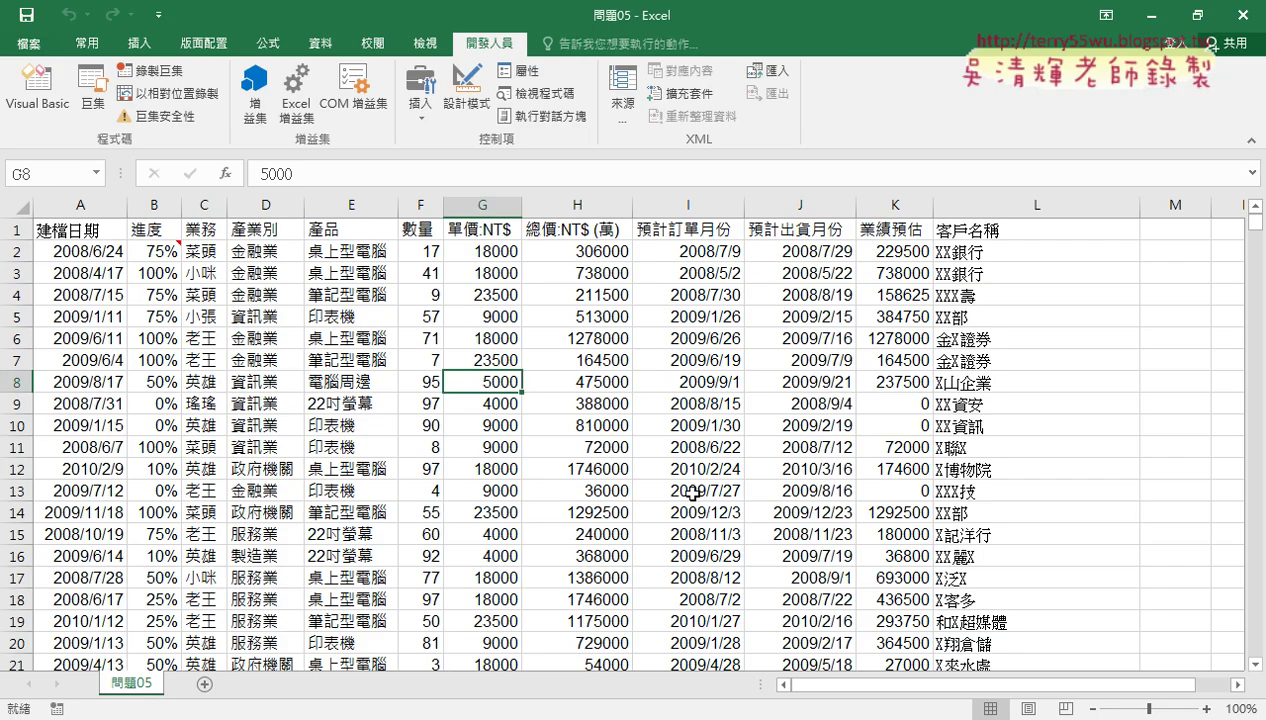
{"action": "left_click", "coordinate": [625, 490]}
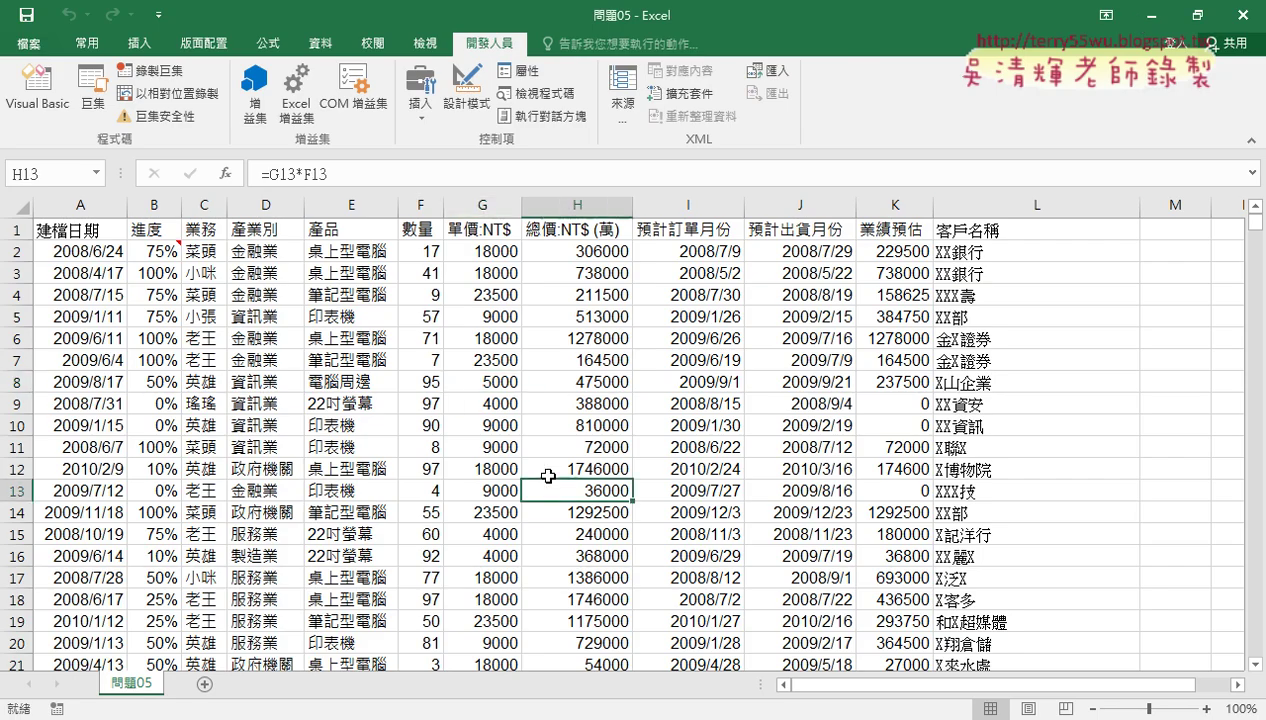
{"action": "left_click", "coordinate": [33, 105]}
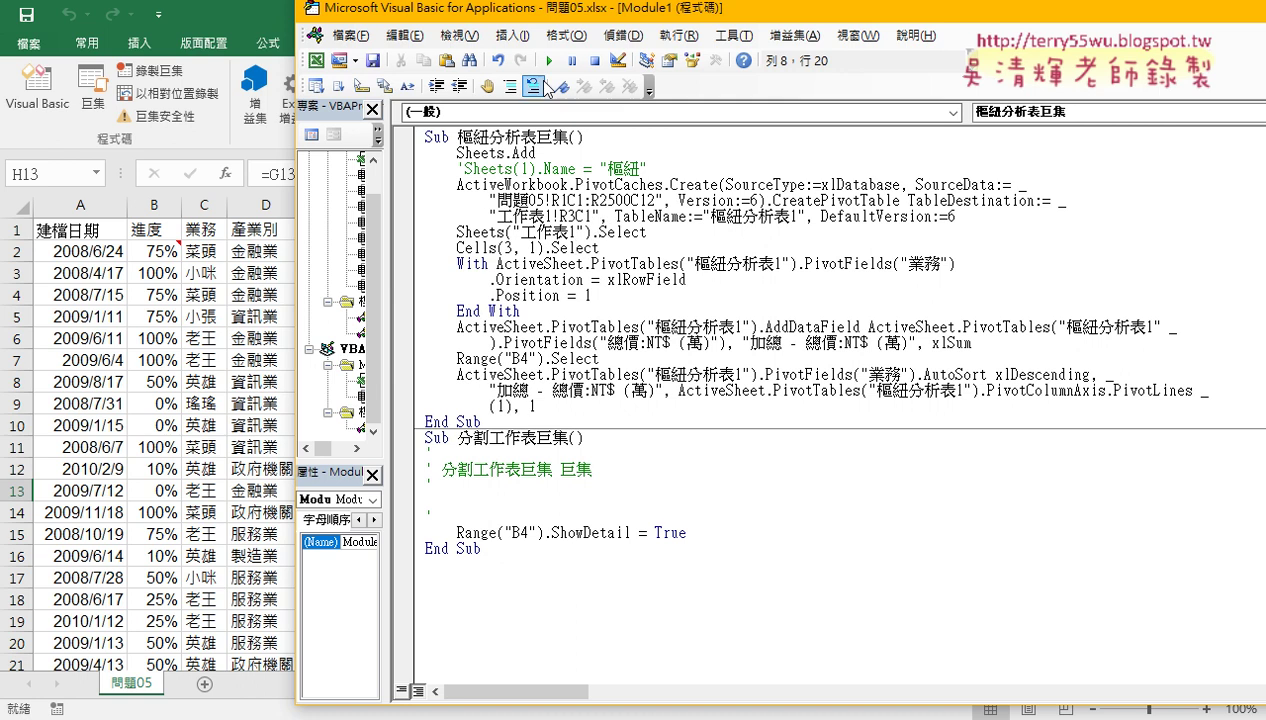
{"action": "left_click", "coordinate": [549, 61]}
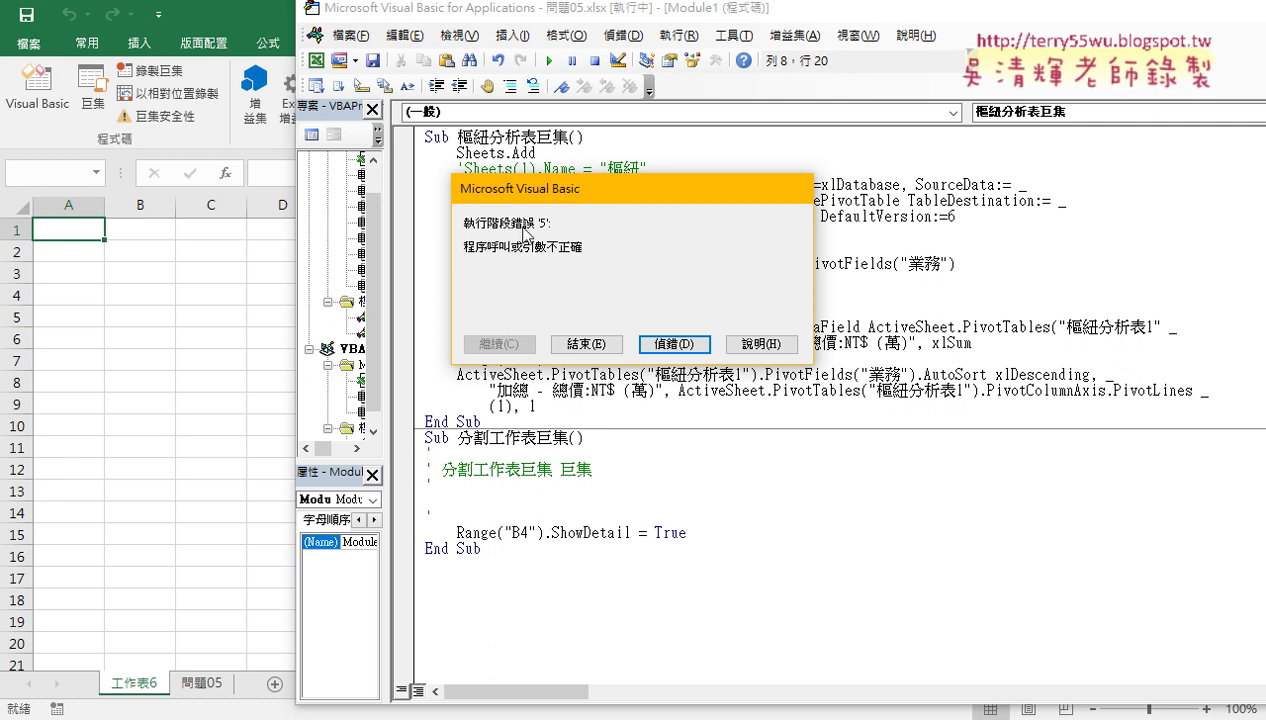
- Debug the error and select ', Version:=6' in the highlighted PivotCaches.Create line
{"action": "left_click", "coordinate": [668, 345]}
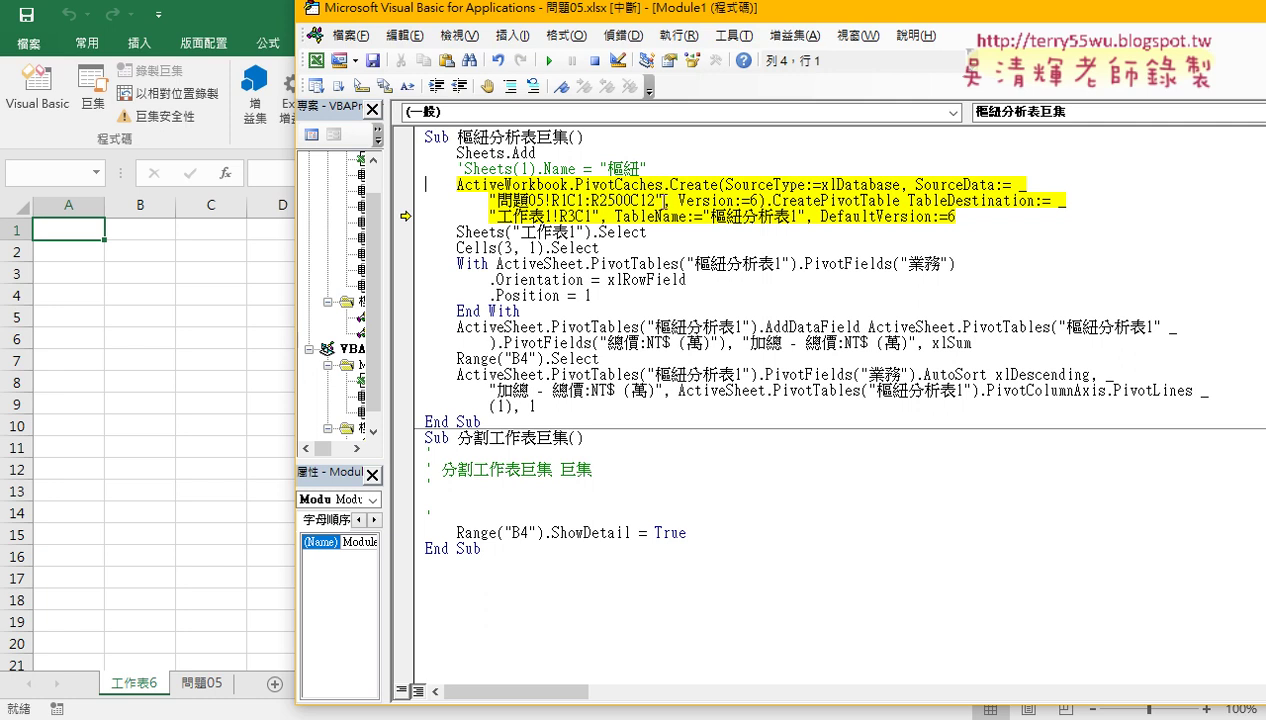
{"action": "left_click_drag", "start_coordinate": [663, 200], "coordinate": [755, 200]}
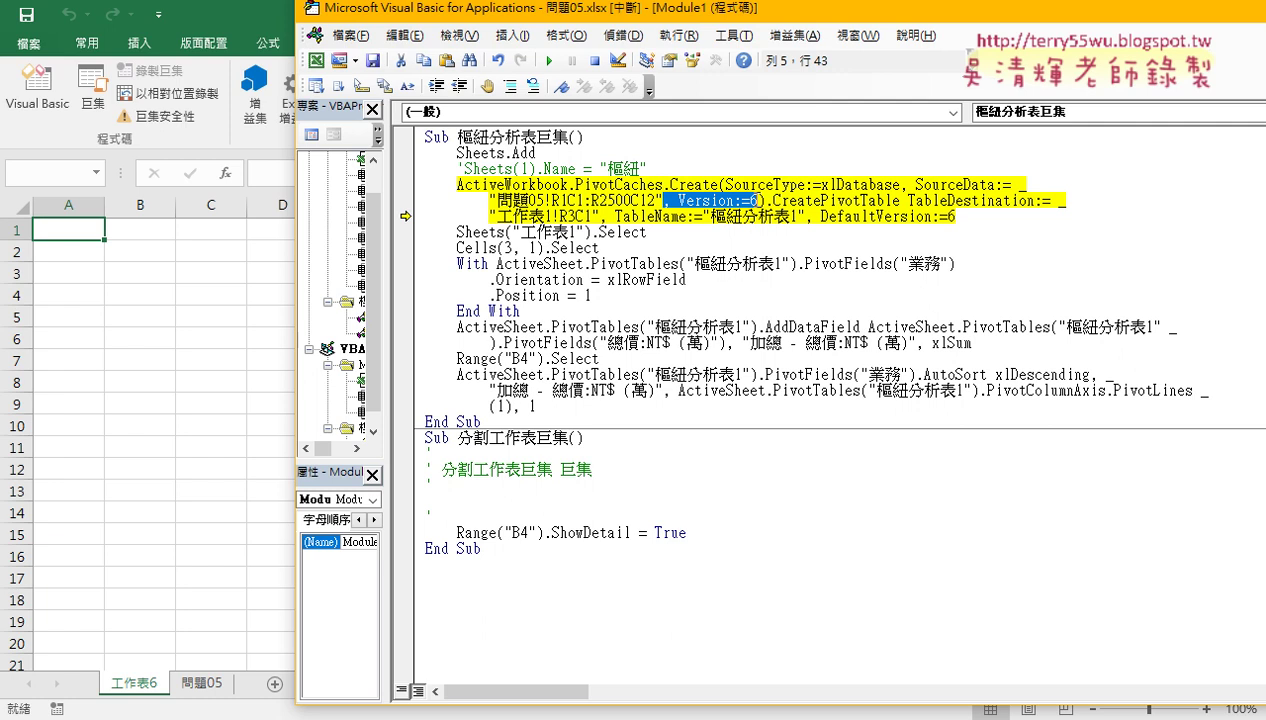
- Delete ', Version:=6' and ', DefaultVersion:=6' from the PivotCaches.Create statement
{"action": "key", "text": "Delete"}
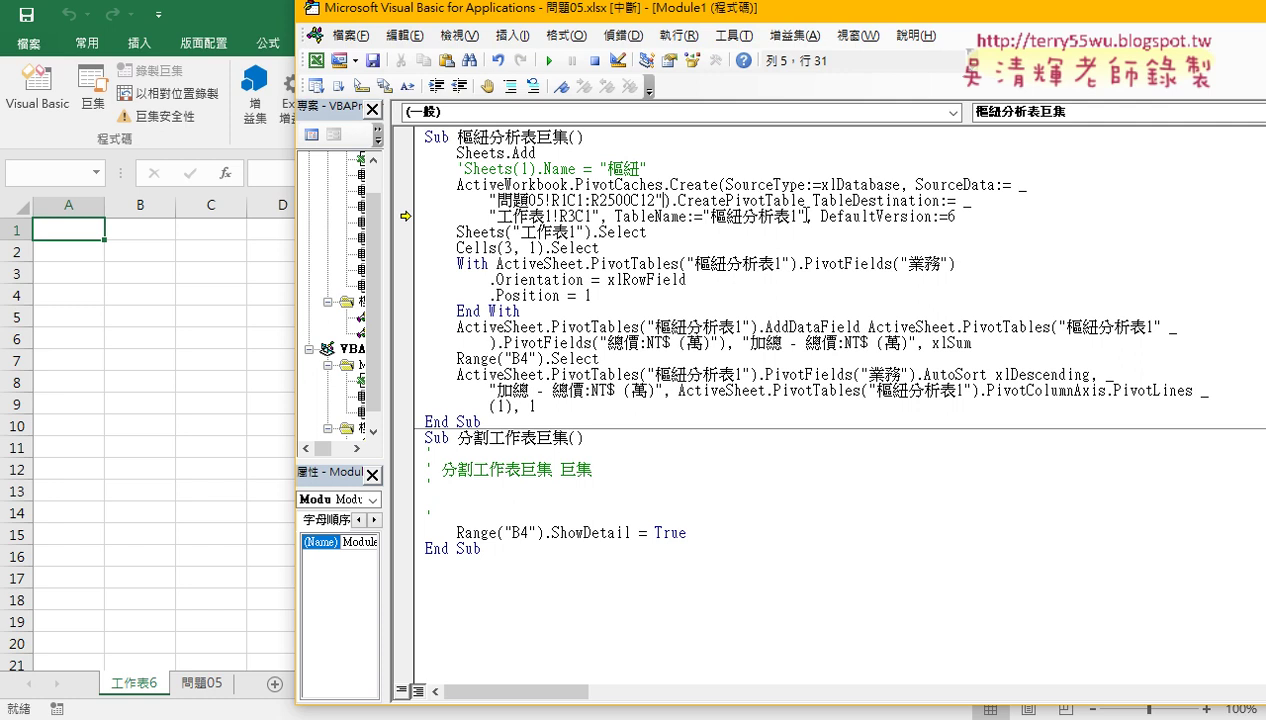
{"action": "left_click_drag", "start_coordinate": [806, 216], "coordinate": [958, 217]}
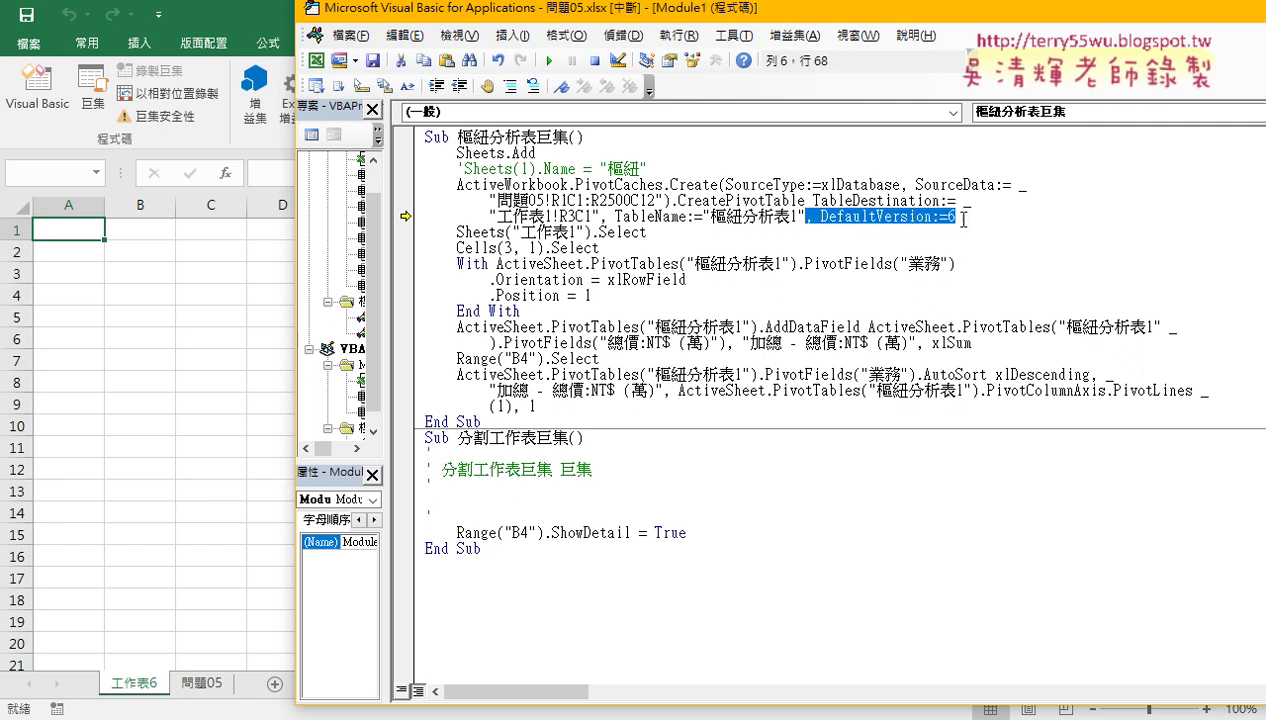
{"action": "key", "text": "Delete"}
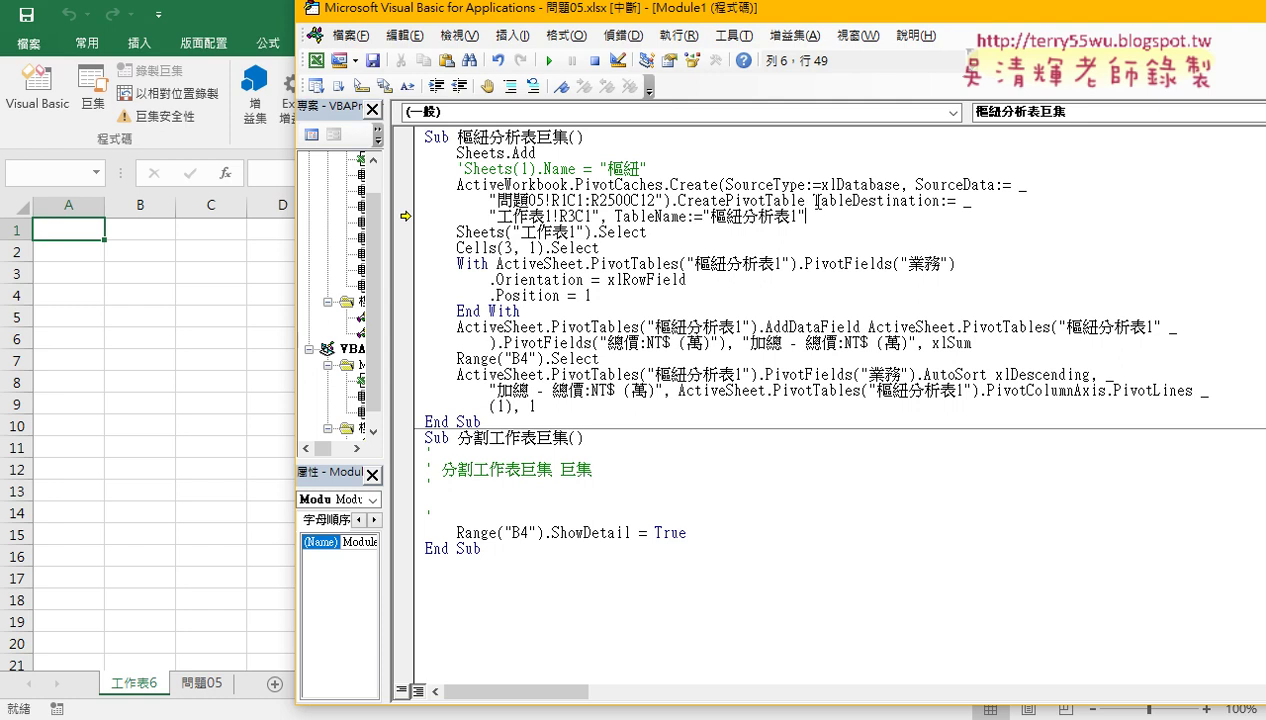
{"action": "left_click_drag", "start_coordinate": [813, 201], "coordinate": [850, 201]}
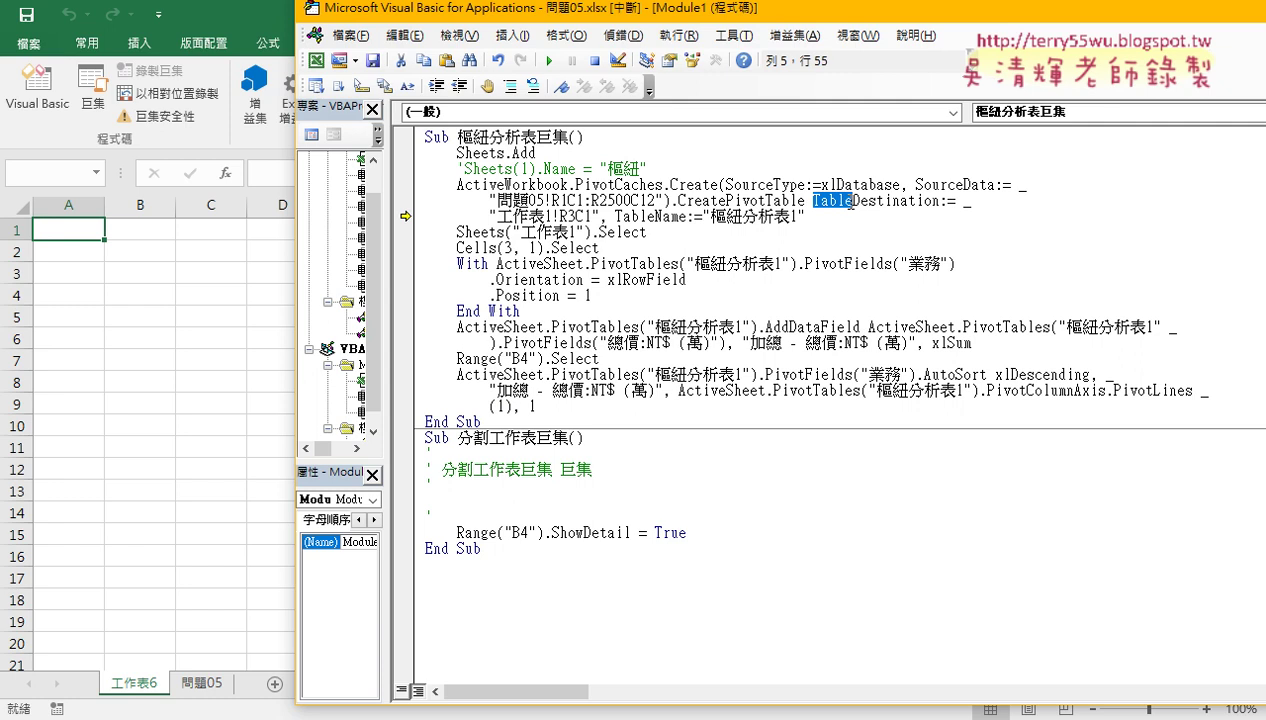
{"action": "left_click", "coordinate": [857, 201]}
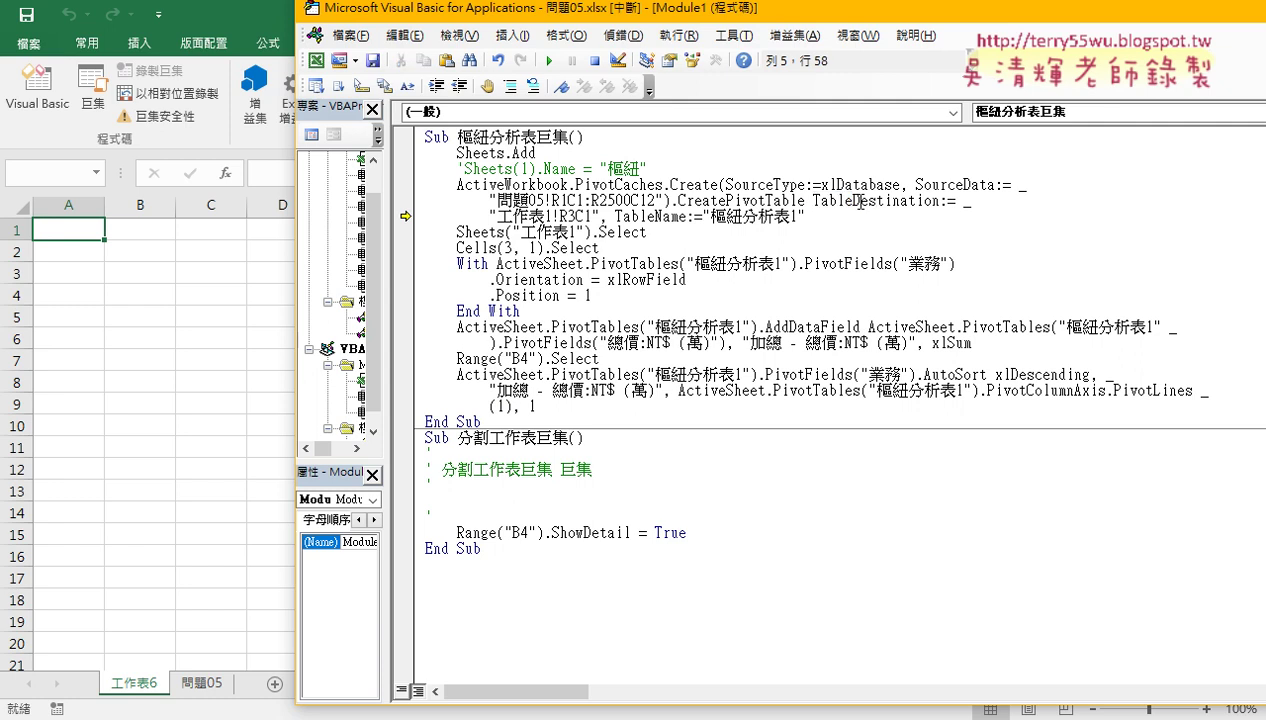
{"action": "left_click_drag", "start_coordinate": [852, 201], "coordinate": [940, 203]}
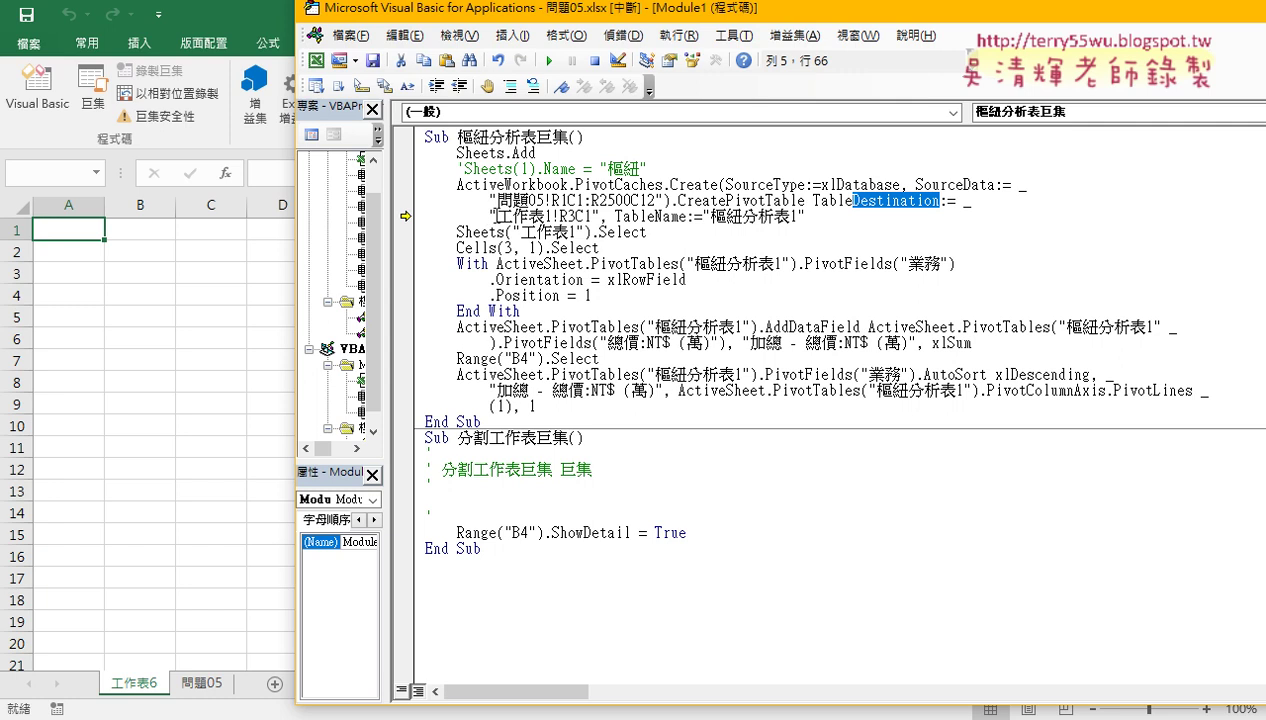
{"action": "left_click_drag", "start_coordinate": [489, 214], "coordinate": [600, 215]}
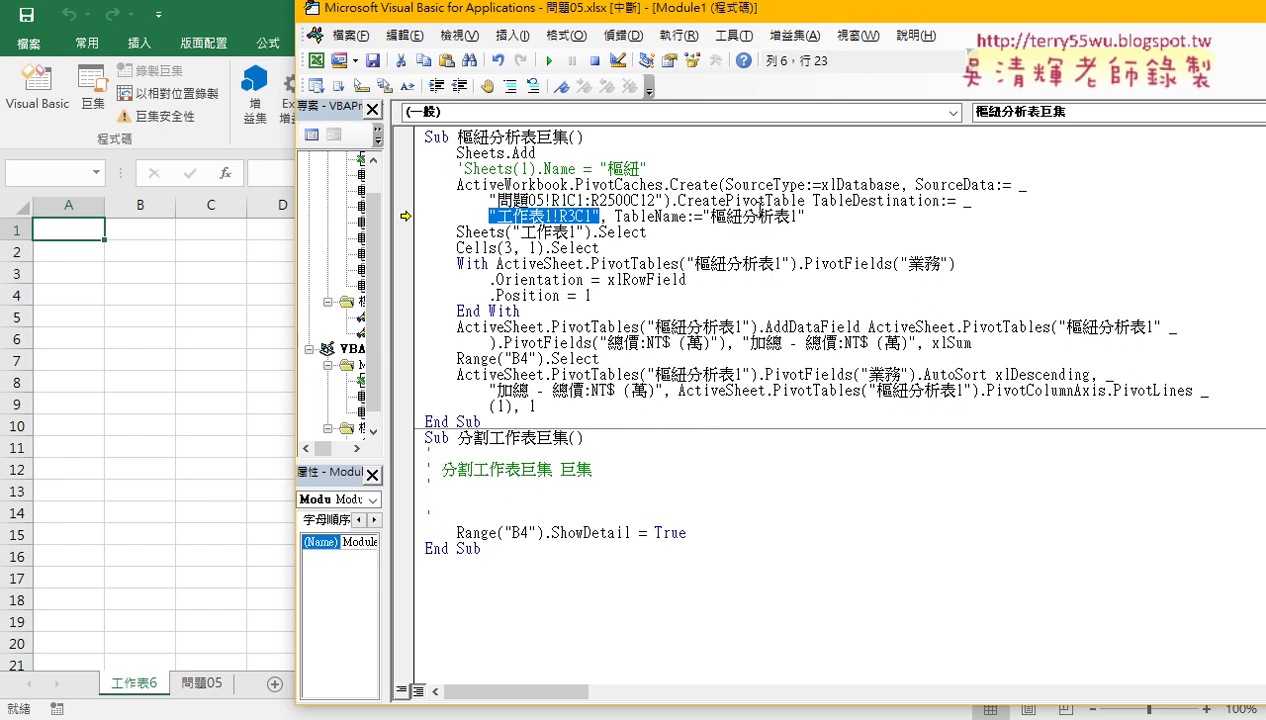
{"action": "mouse_move", "coordinate": [552, 215]}
{"action": "left_mouse_down"}
{"action": "mouse_move", "coordinate": [497, 215]}
{"action": "mouse_move", "coordinate": [593, 215]}
{"action": "left_mouse_up"}
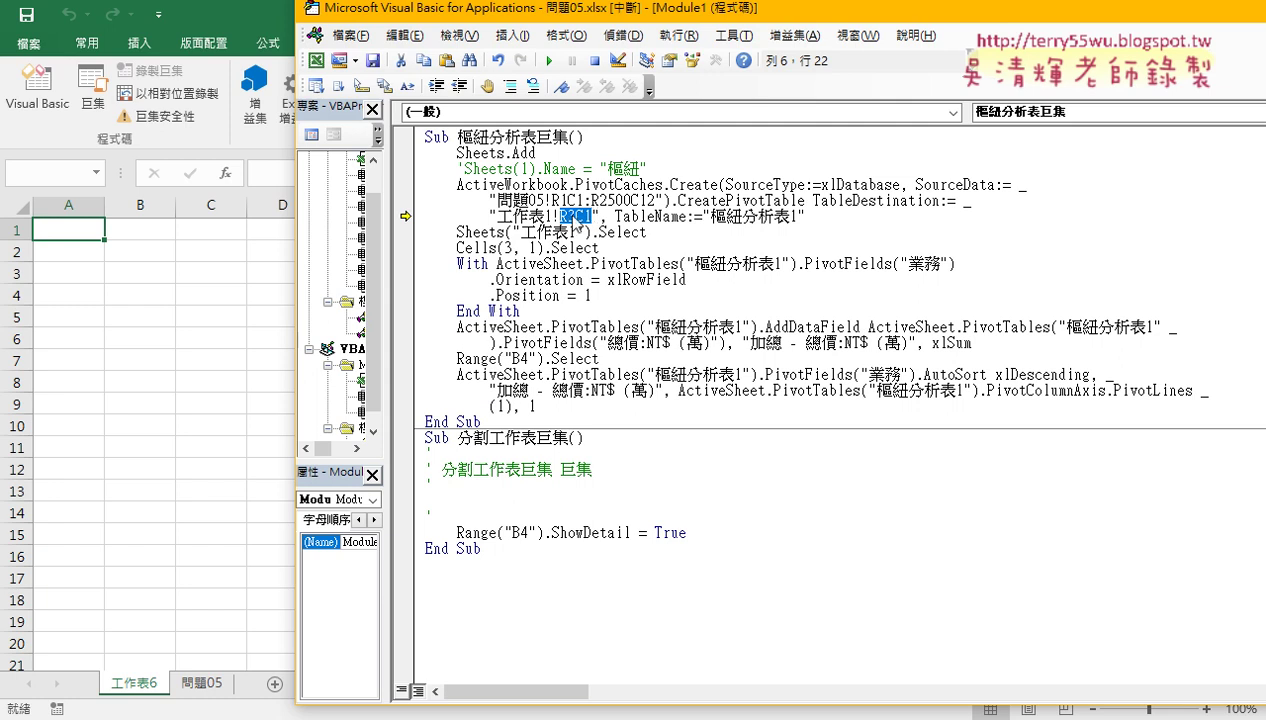
{"action": "left_click_drag", "start_coordinate": [572, 215], "coordinate": [577, 215]}
{"action": "left_click", "coordinate": [561, 216]}
{"action": "left_click_drag", "start_coordinate": [592, 216], "coordinate": [561, 218]}
{"action": "mouse_move", "coordinate": [96, 286]}
{"action": "left_mouse_down"}
{"action": "mouse_move", "coordinate": [85, 272]}
{"action": "mouse_move", "coordinate": [92, 288]}
{"action": "left_mouse_up"}
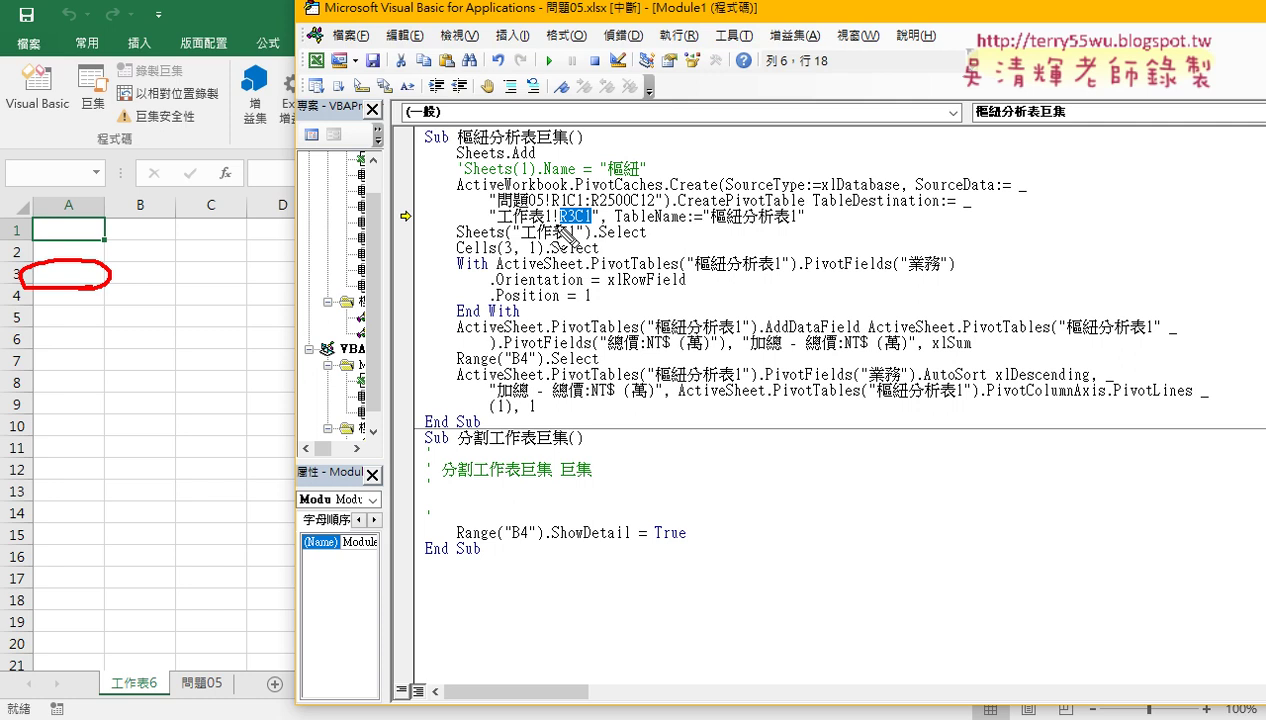
{"action": "left_click_drag", "start_coordinate": [556, 227], "coordinate": [503, 226]}
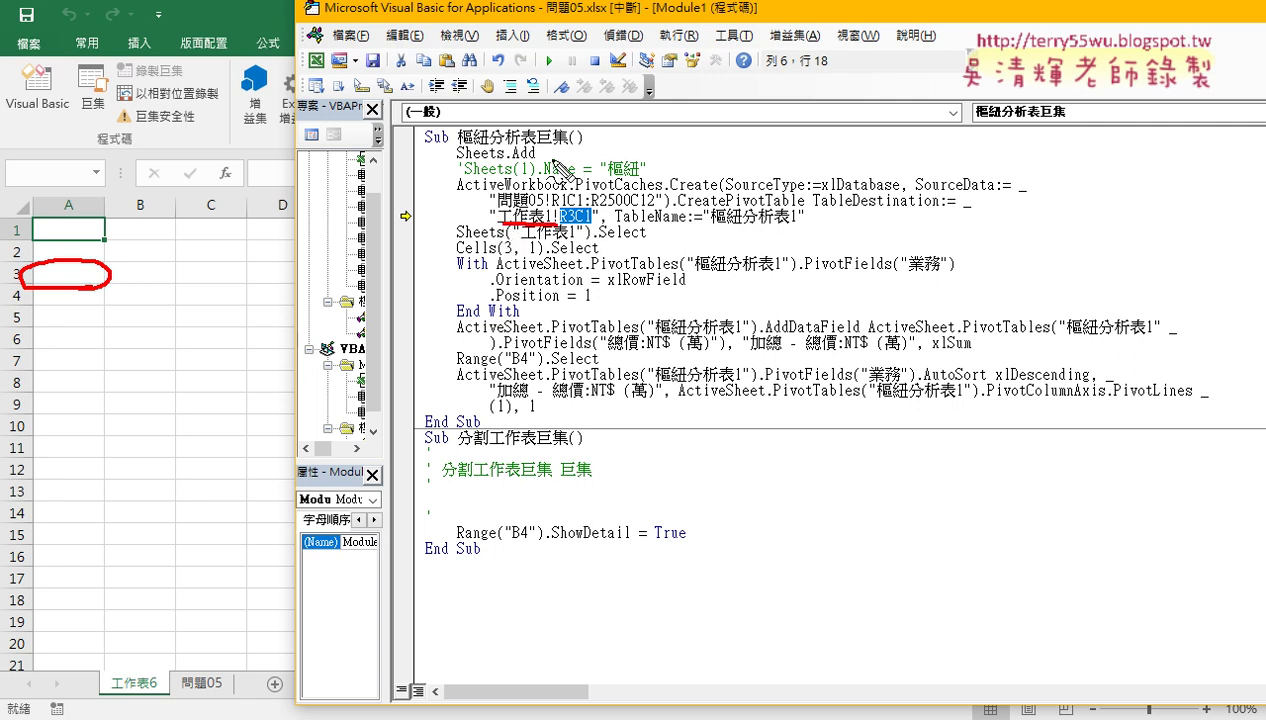
{"action": "left_click_drag", "start_coordinate": [540, 159], "coordinate": [457, 159]}
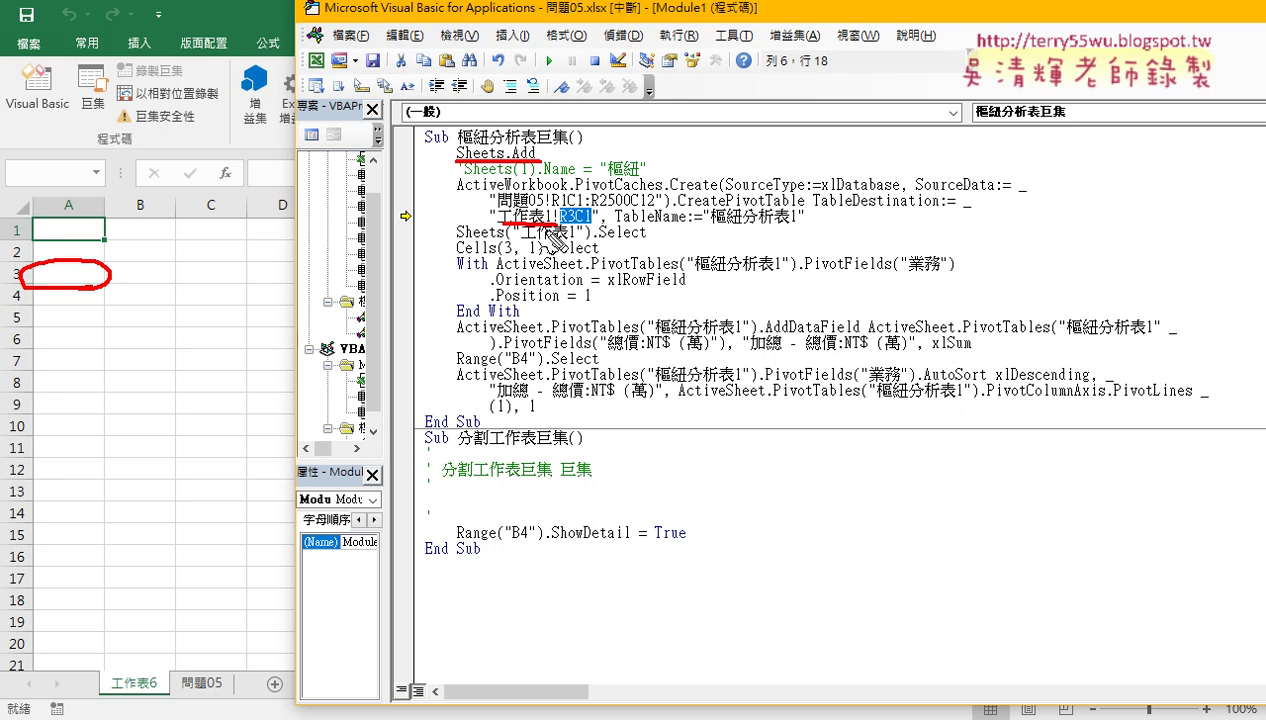
{"action": "left_click_drag", "start_coordinate": [165, 698], "coordinate": [172, 664]}
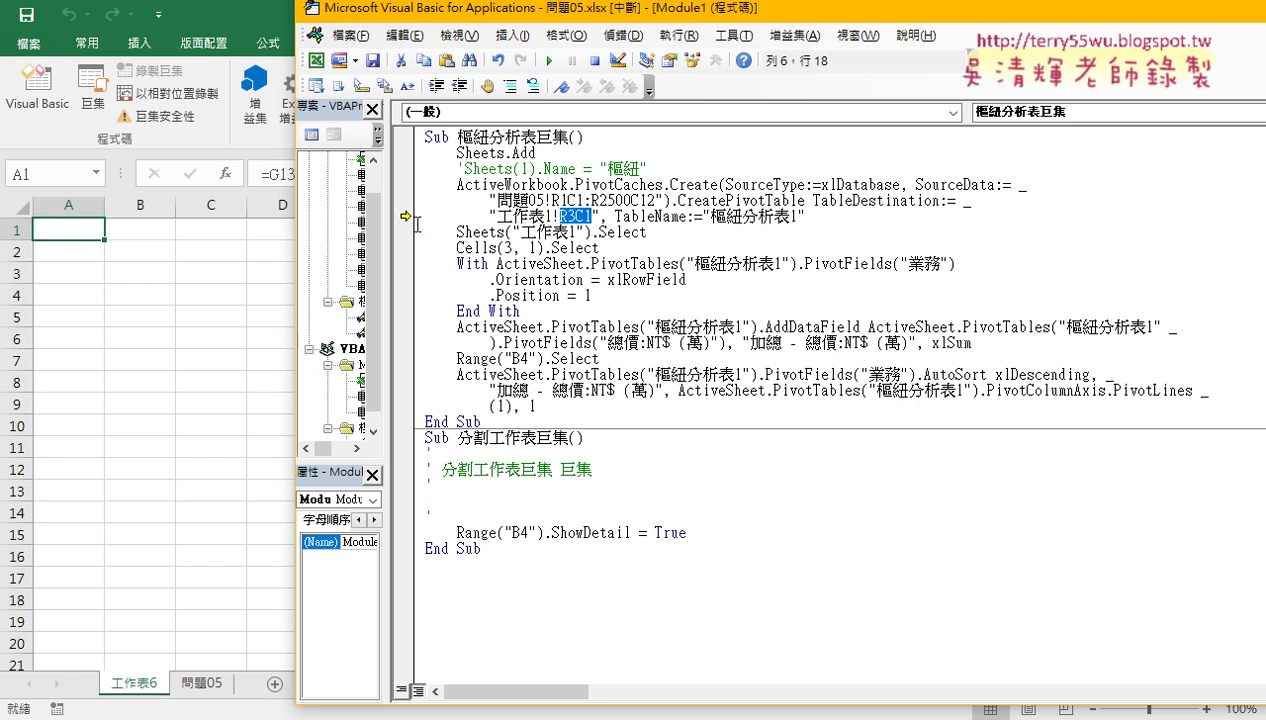
- Remove the apostrophe so the Sheets(1).Name = "樞紐" line runs again
{"action": "left_click", "coordinate": [468, 168]}
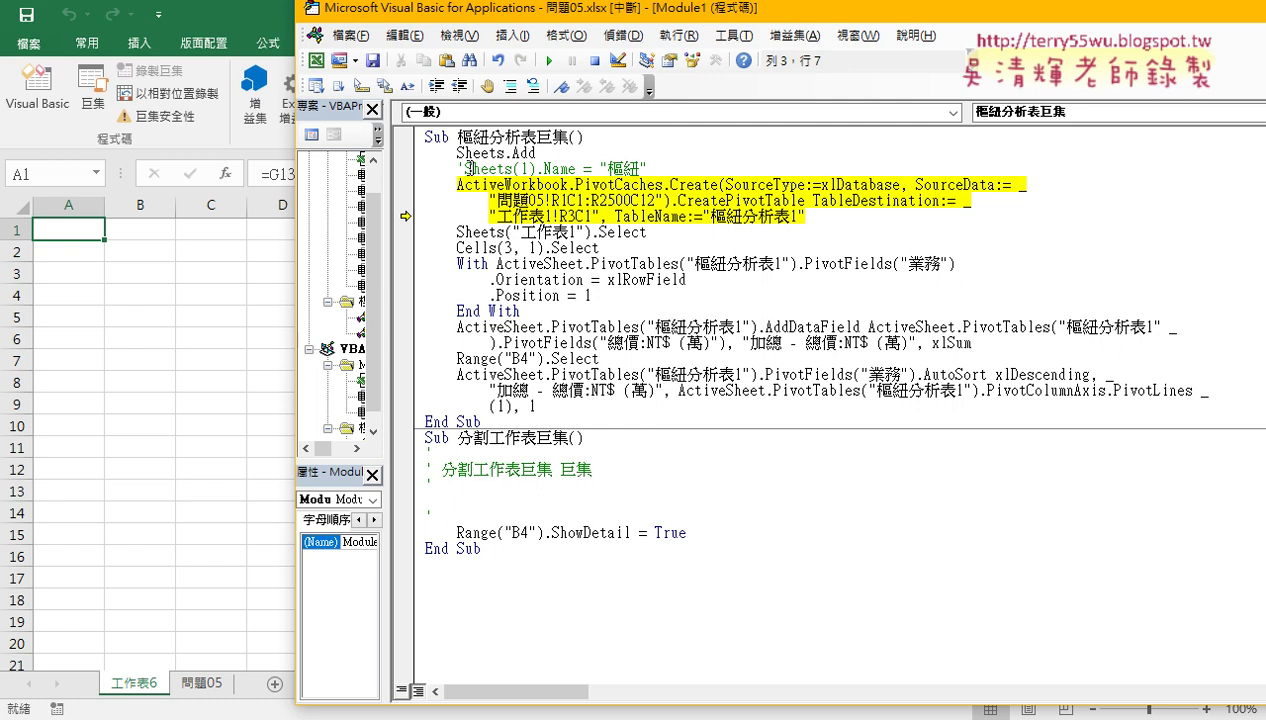
{"action": "left_click_drag", "start_coordinate": [463, 168], "coordinate": [457, 168]}
{"action": "key", "text": "Delete"}
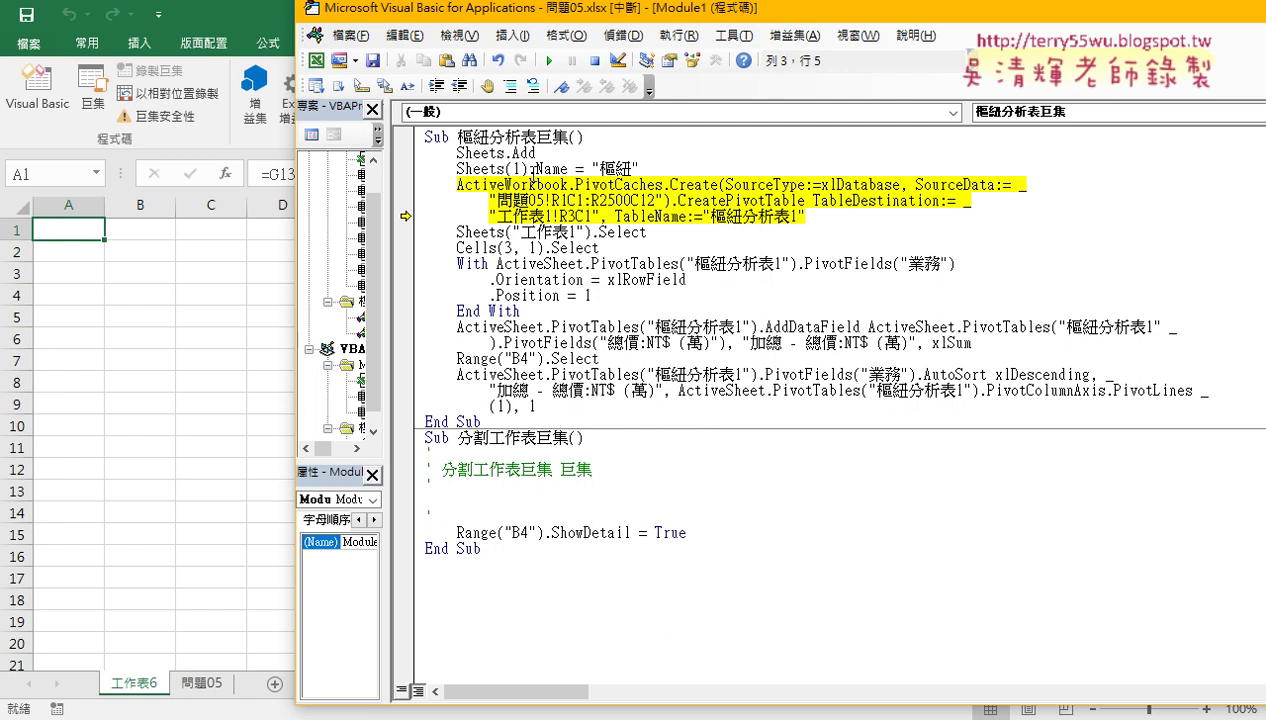
{"action": "left_click_drag", "start_coordinate": [529, 168], "coordinate": [457, 168]}
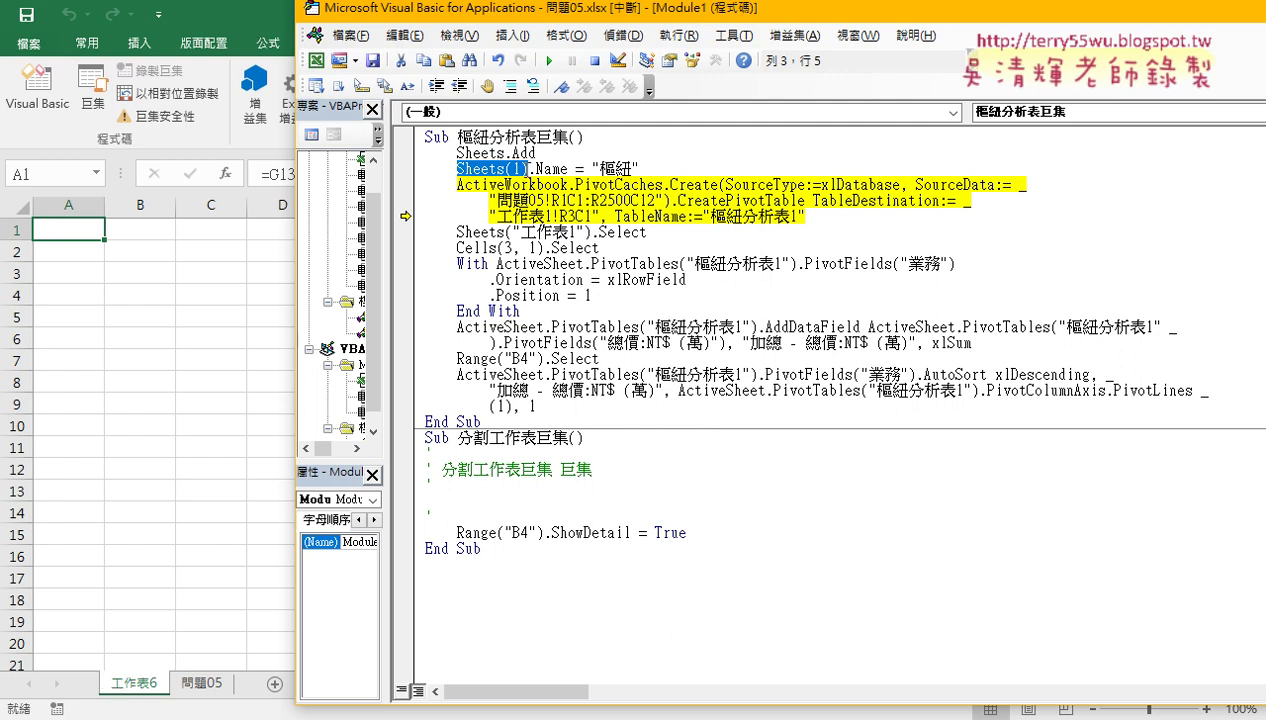
{"action": "left_click", "coordinate": [566, 154]}
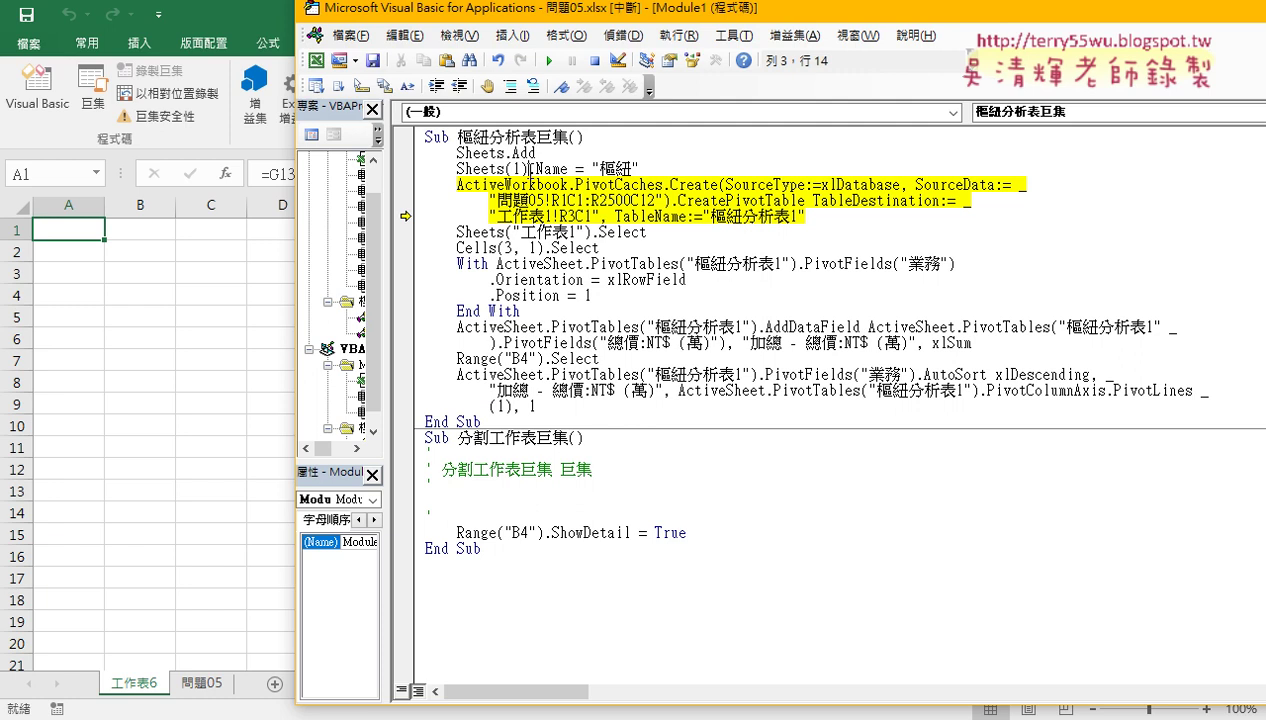
{"action": "left_click_drag", "start_coordinate": [527, 170], "coordinate": [458, 172]}
{"action": "left_click_drag", "start_coordinate": [640, 169], "coordinate": [590, 169]}
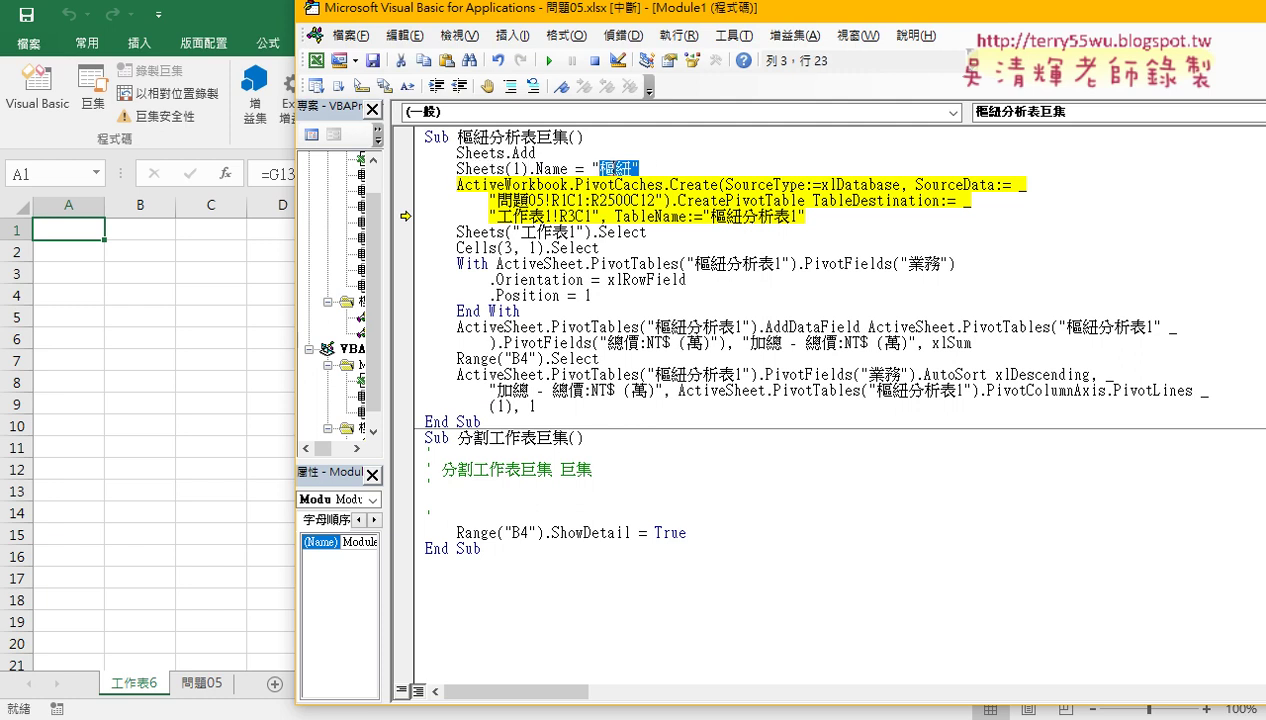
{"action": "left_click", "coordinate": [632, 168]}
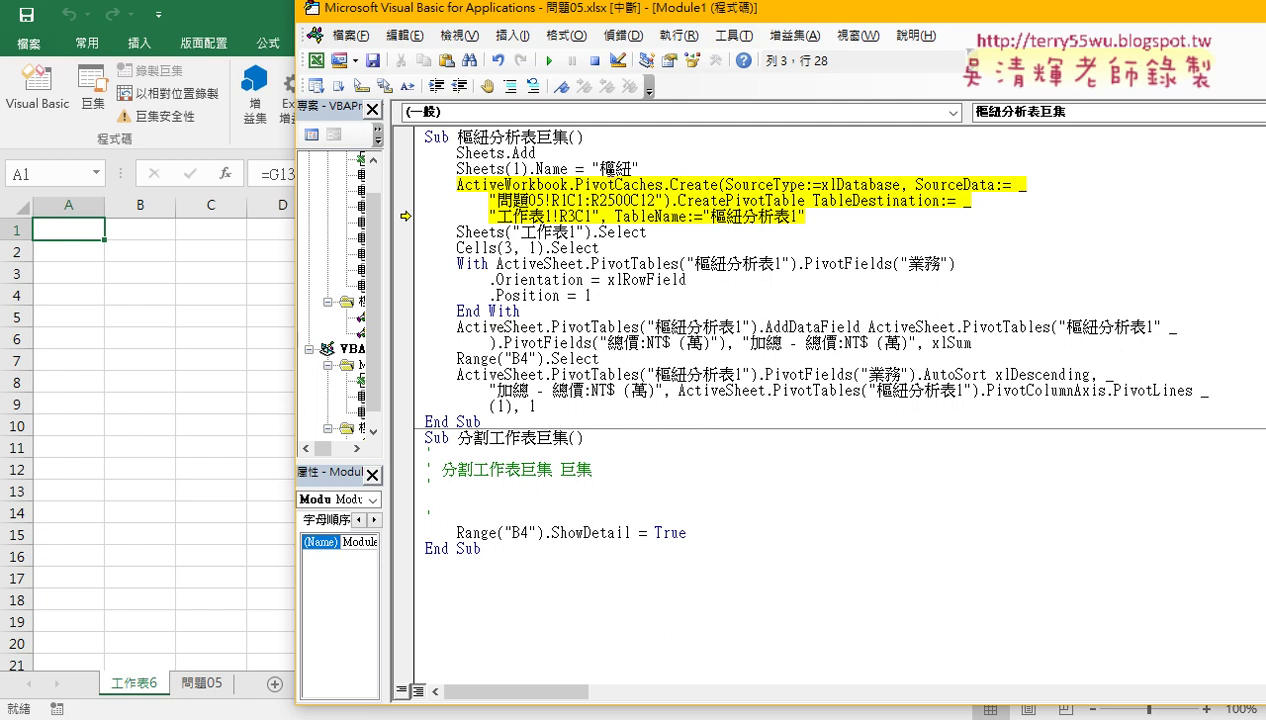
- Copy the sheet name 樞紐 and compare it with 工作表1 in the pivot destination
{"action": "left_click_drag", "start_coordinate": [598, 169], "coordinate": [630, 168]}
{"action": "right_click", "coordinate": [608, 168]}
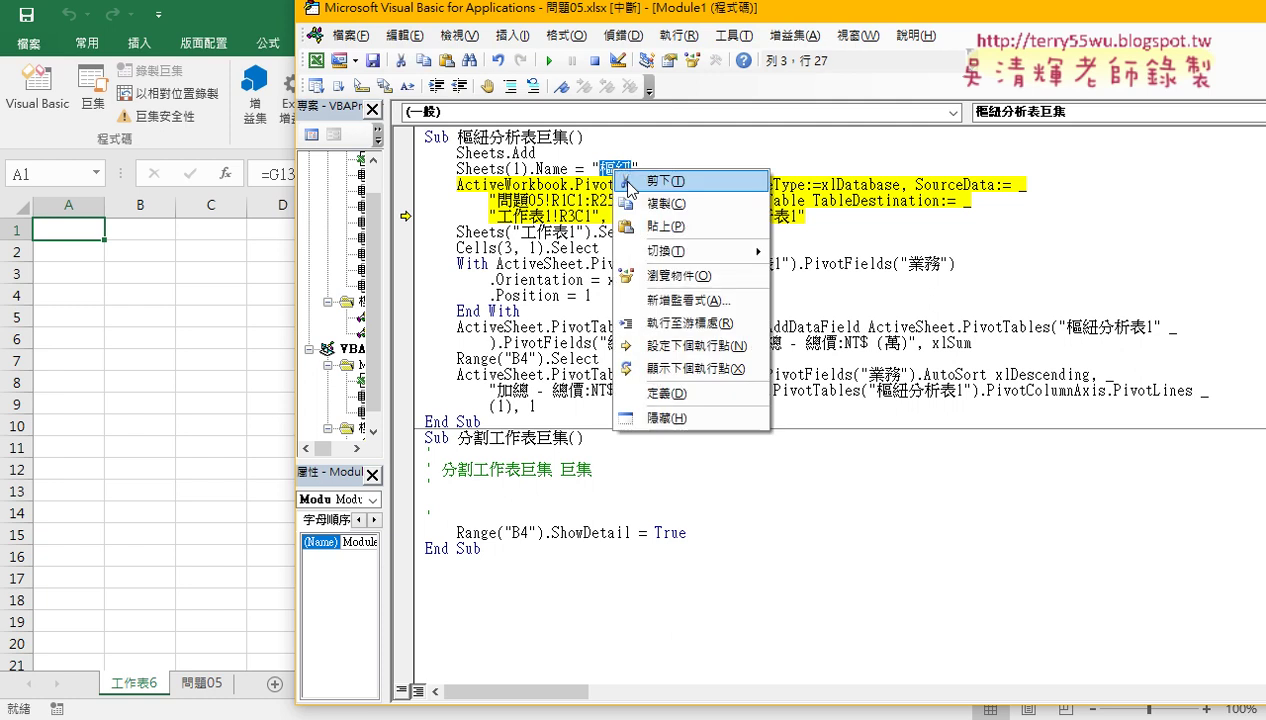
{"action": "left_click", "coordinate": [650, 203]}
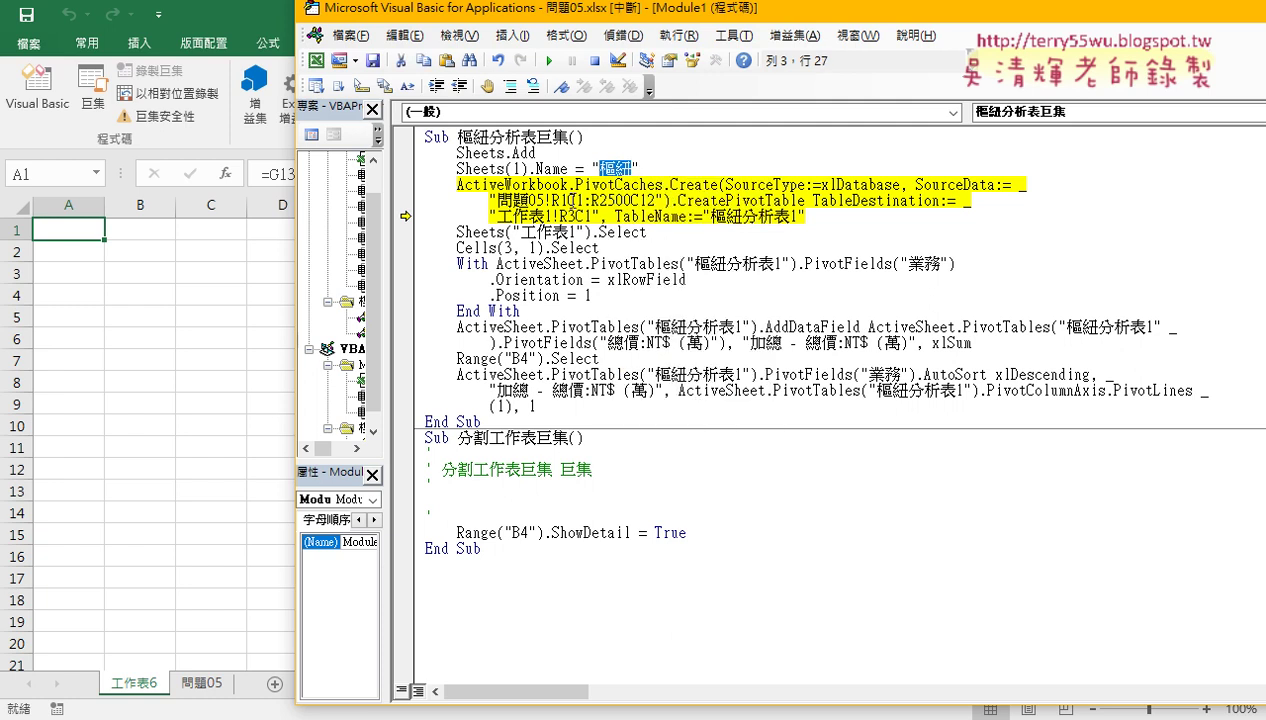
{"action": "left_click_drag", "start_coordinate": [497, 216], "coordinate": [550, 216]}
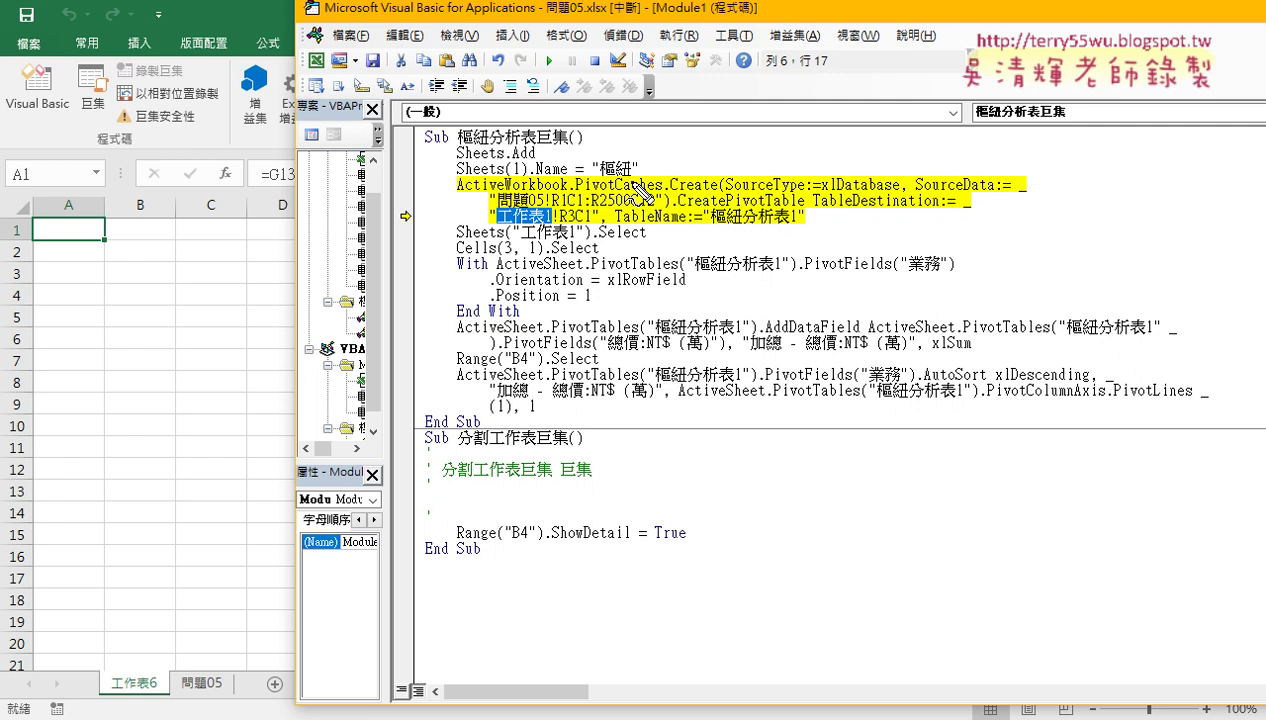
{"action": "left_click_drag", "start_coordinate": [632, 181], "coordinate": [594, 181]}
{"action": "left_click_drag", "start_coordinate": [562, 228], "coordinate": [498, 228]}
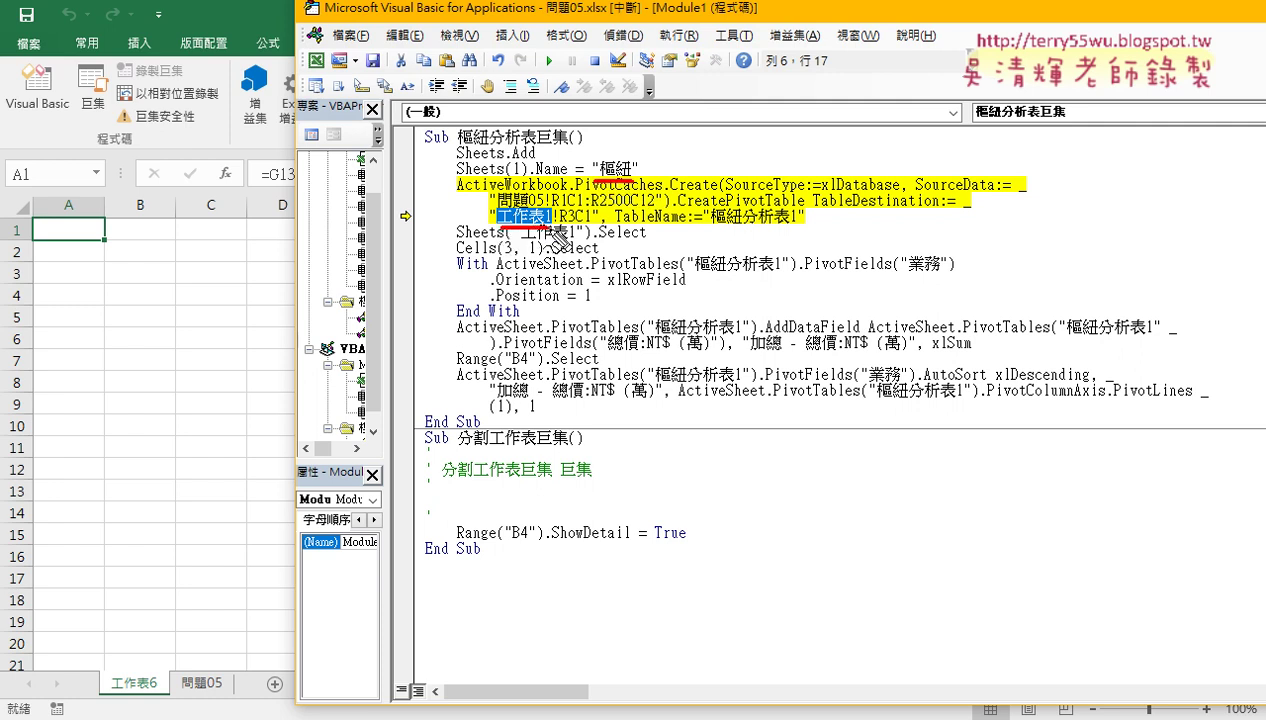
{"action": "key", "text": "Escape"}
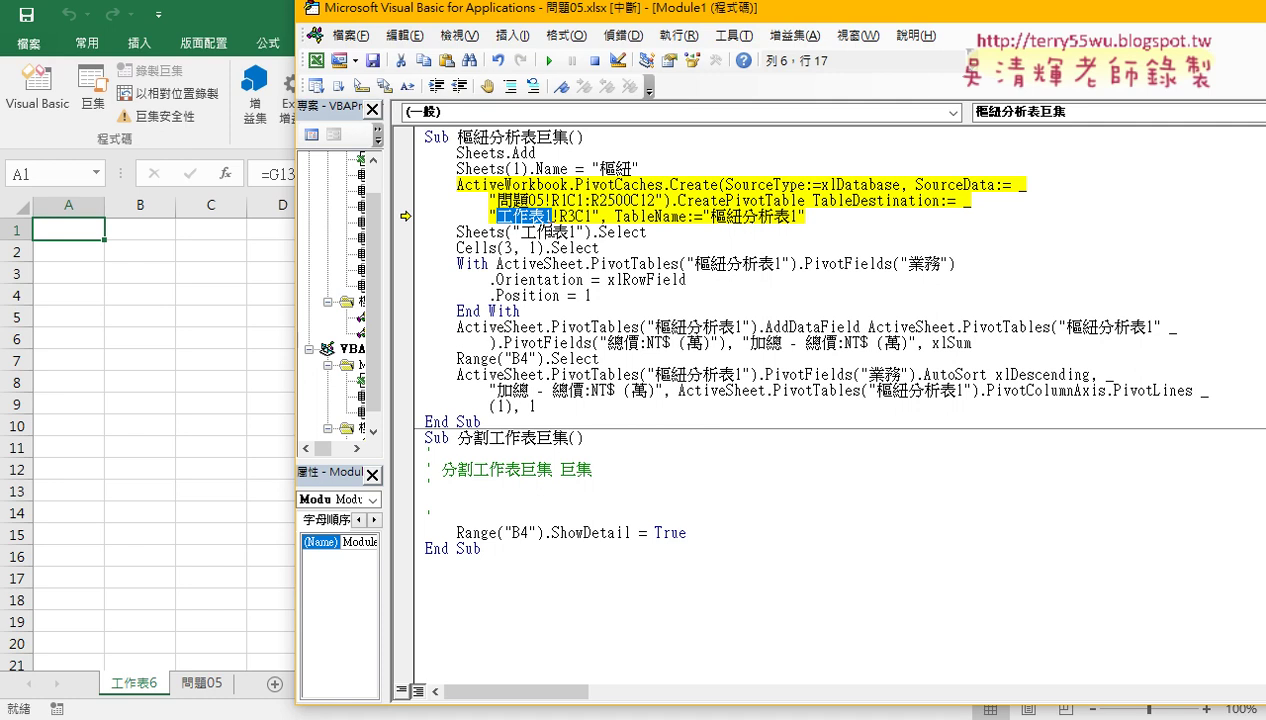
- Paste 樞紐 over 工作表1 in TableDestination and Reset the paused run
{"action": "left_click_drag", "start_coordinate": [599, 168], "coordinate": [632, 168]}
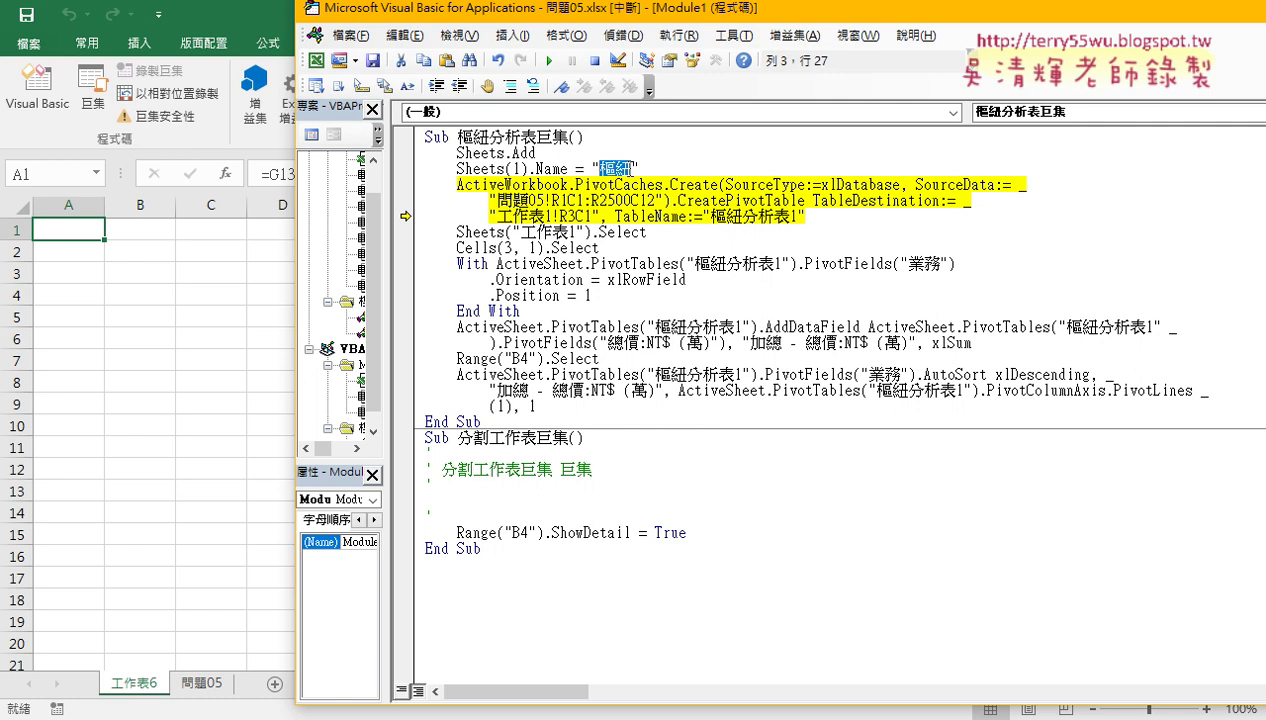
{"action": "right_click", "coordinate": [608, 168]}
{"action": "left_click", "coordinate": [645, 205]}
{"action": "left_click_drag", "start_coordinate": [497, 216], "coordinate": [543, 222]}
{"action": "right_click", "coordinate": [541, 218]}
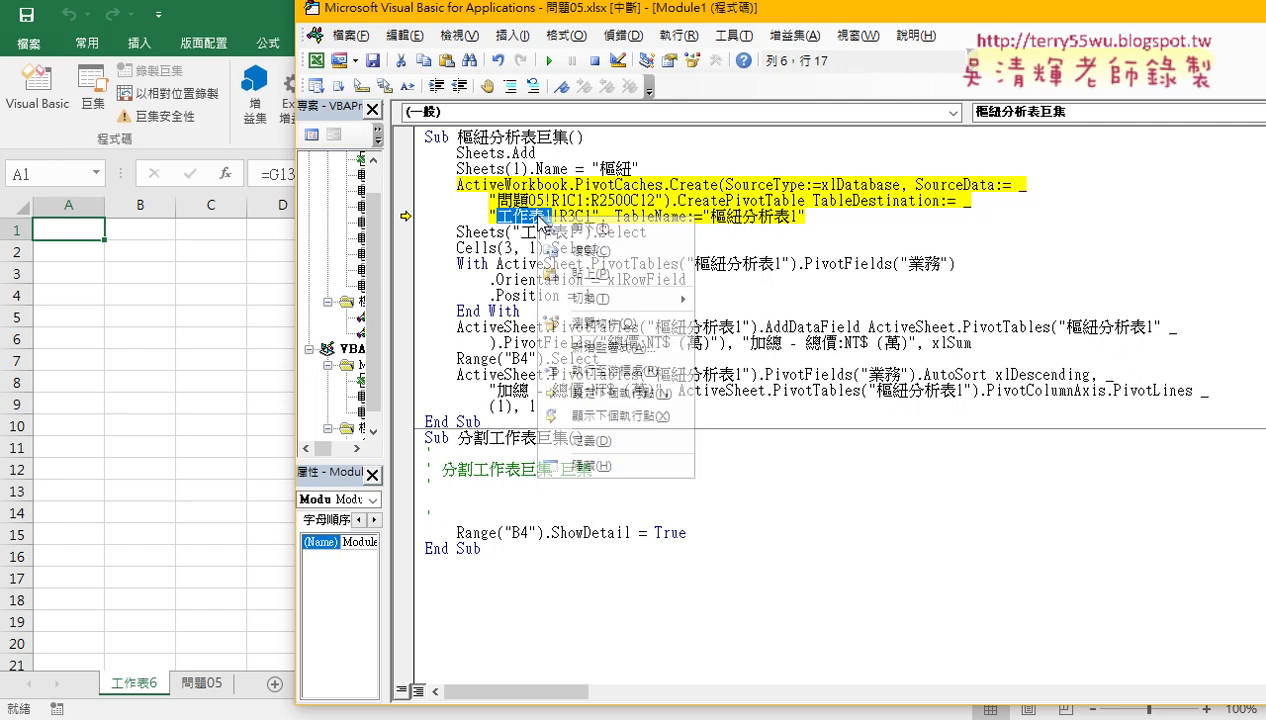
{"action": "left_click", "coordinate": [590, 270]}
{"action": "left_click", "coordinate": [688, 316]}
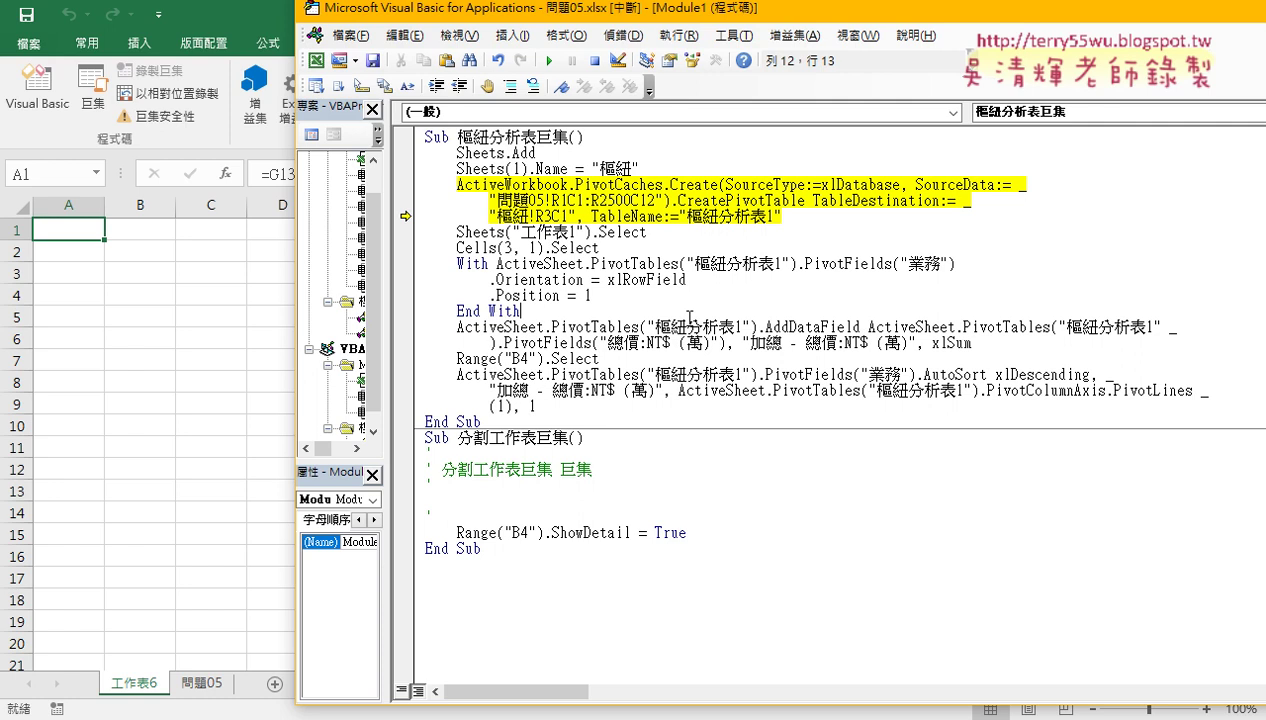
{"action": "left_click", "coordinate": [594, 60]}
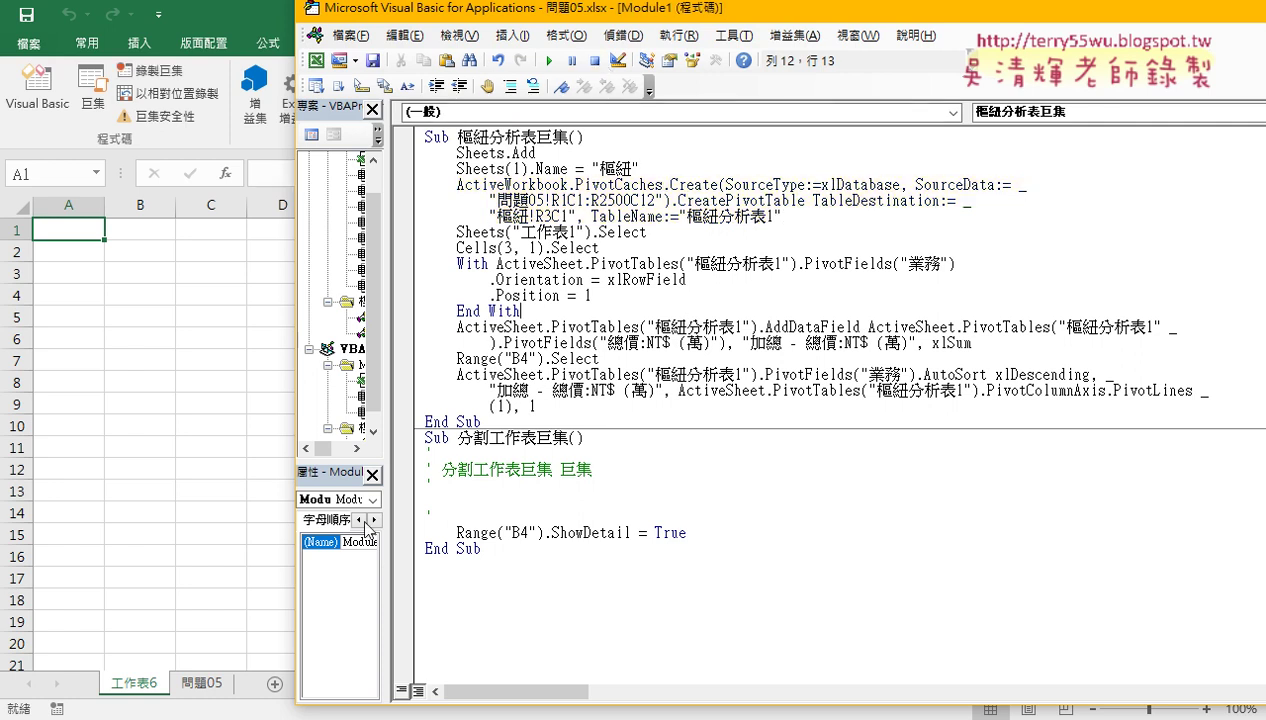
- Delete the leftover blank sheet 工作表6 in Excel and return to the Visual Basic editor
{"action": "left_click", "coordinate": [150, 688]}
{"action": "right_click", "coordinate": [150, 688]}
{"action": "left_click", "coordinate": [205, 487]}
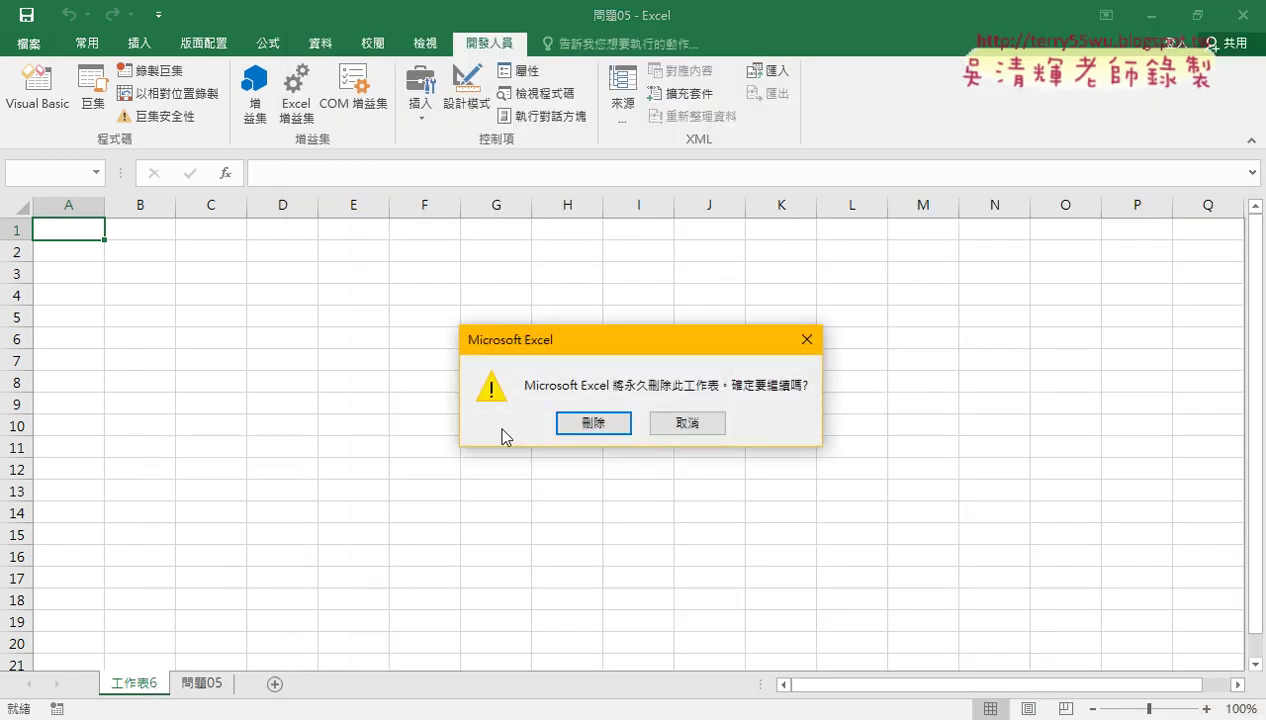
{"action": "left_click", "coordinate": [594, 421]}
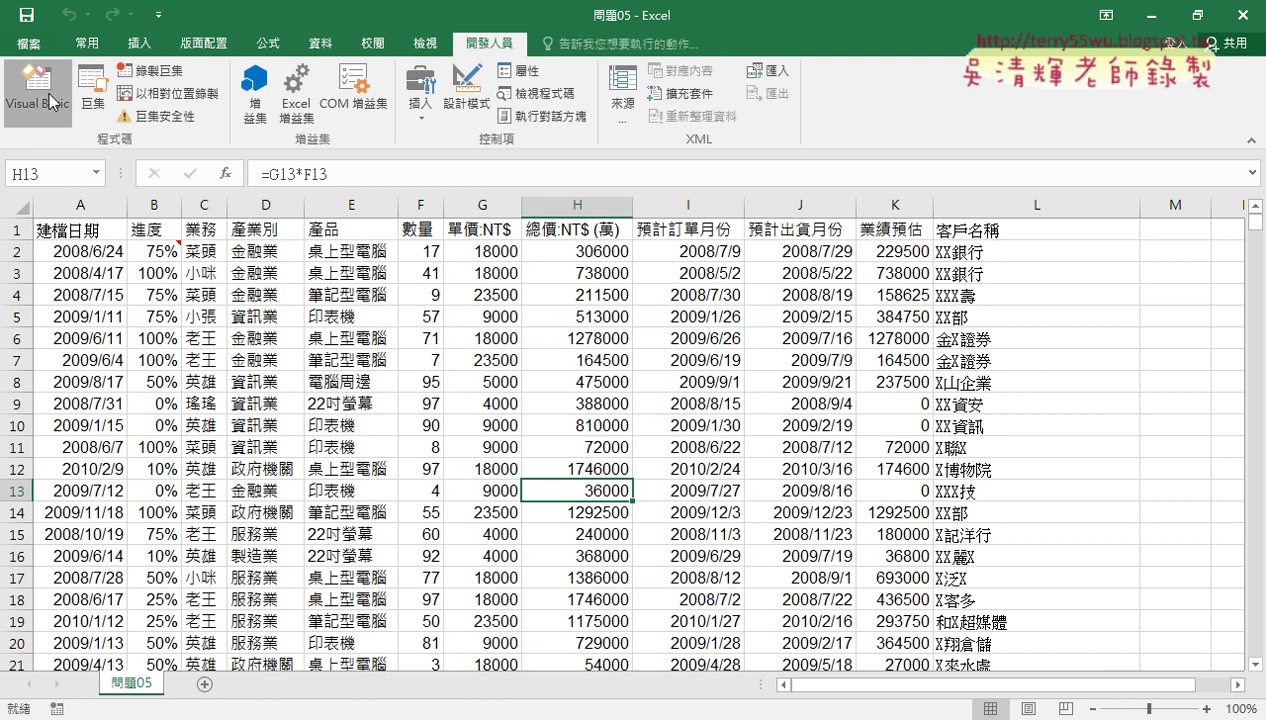
{"action": "left_click", "coordinate": [52, 102]}
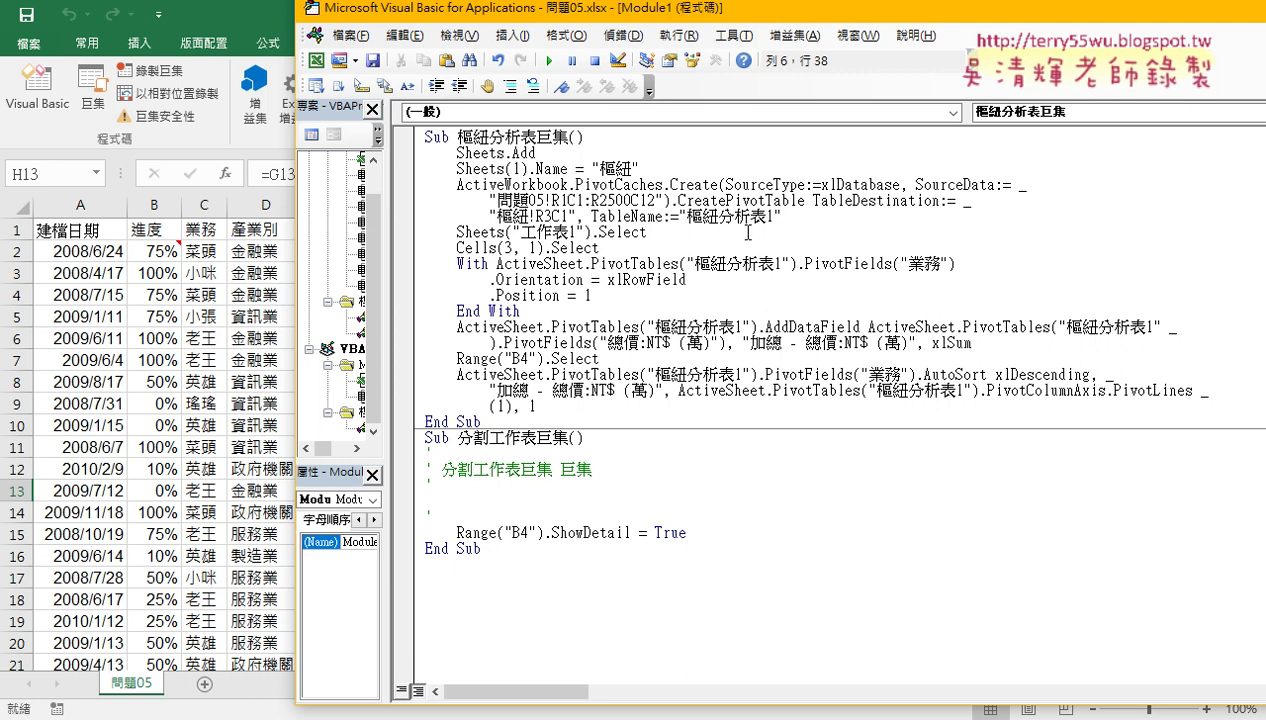
- Comment out the Sheets("工作表1").Select and Cells(3, 1).Select lines with Comment Block
{"action": "left_click_drag", "start_coordinate": [608, 248], "coordinate": [412, 233]}
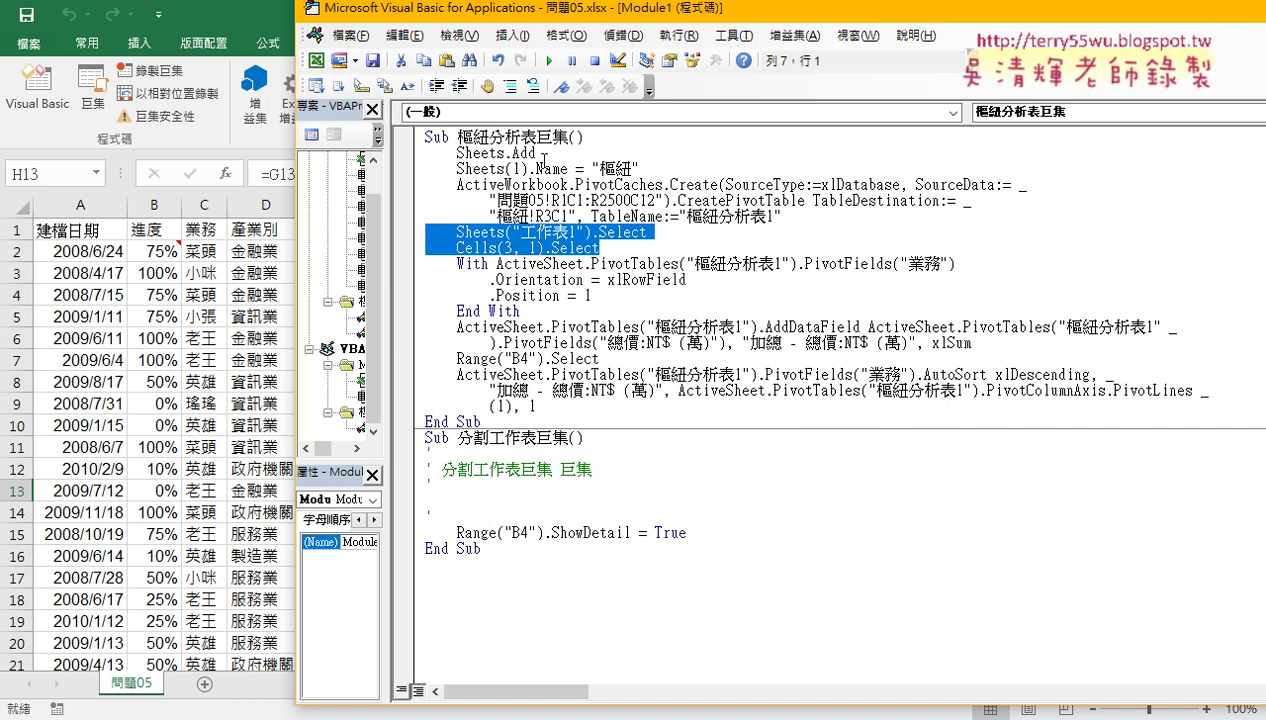
{"action": "left_click", "coordinate": [509, 85]}
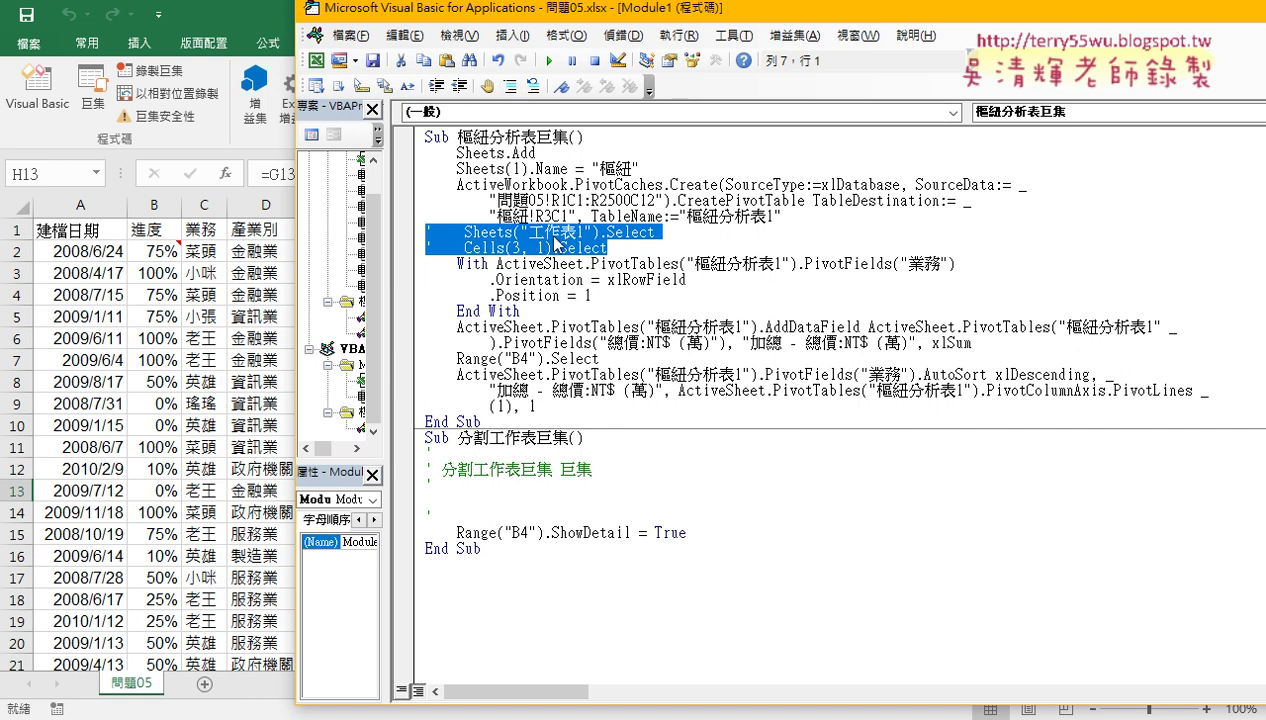
{"action": "left_click", "coordinate": [660, 232]}
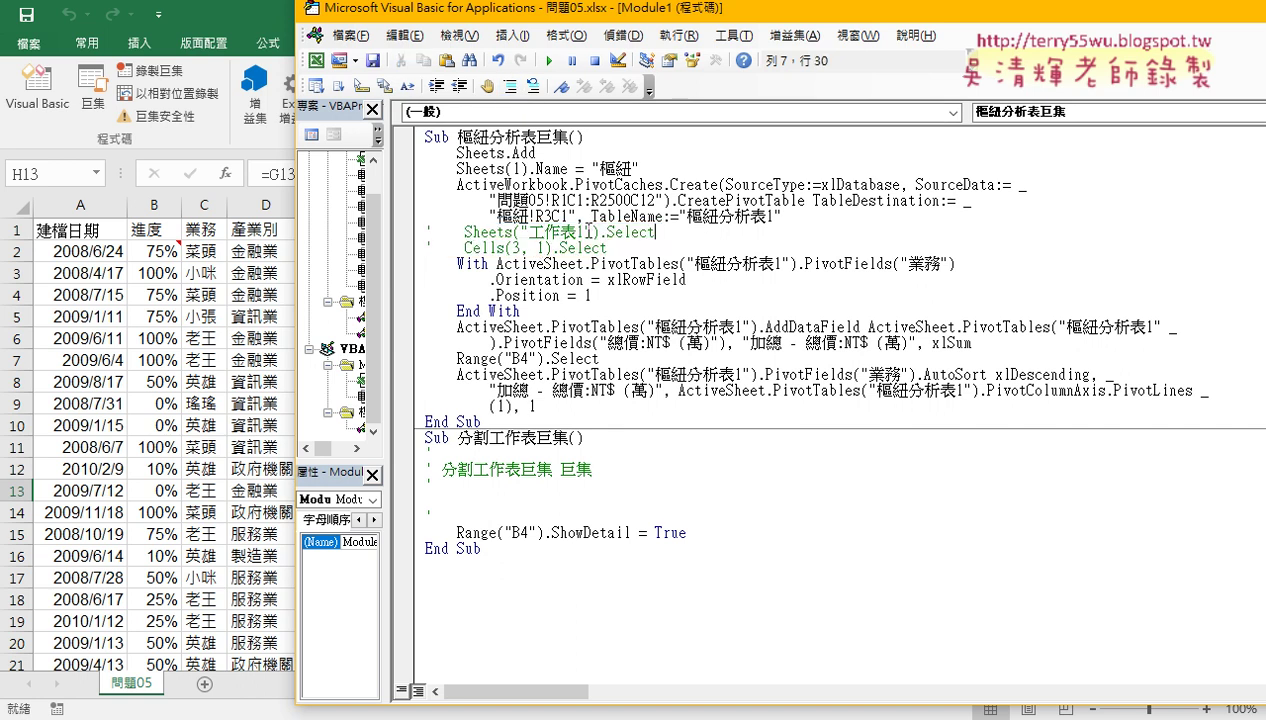
{"action": "left_click_drag", "start_coordinate": [591, 232], "coordinate": [517, 230]}
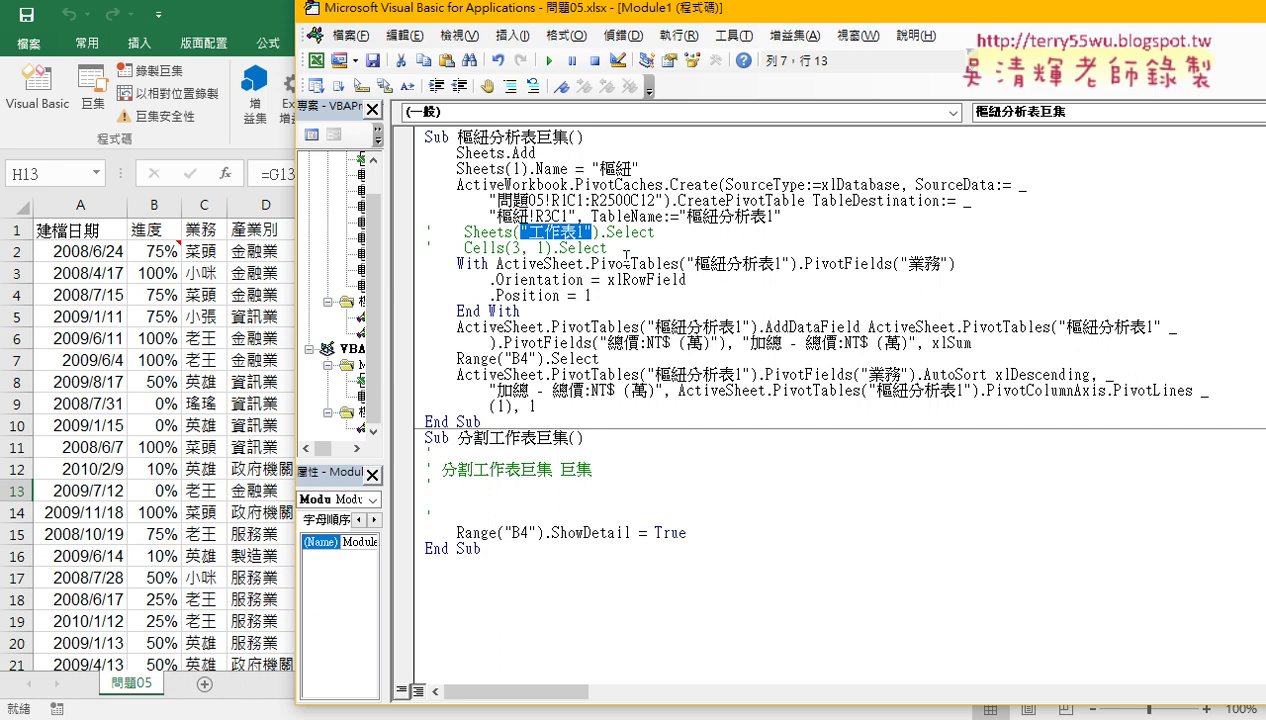
{"action": "left_click", "coordinate": [620, 248]}
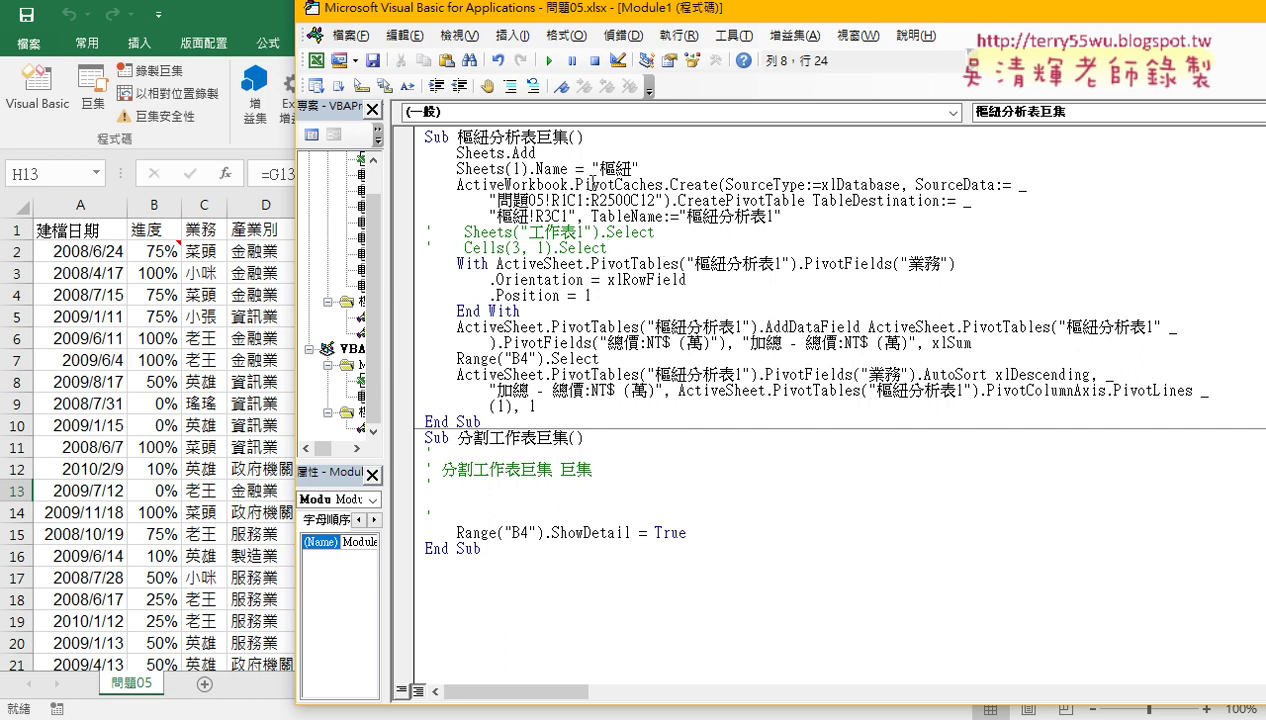
{"action": "left_click", "coordinate": [597, 196]}
- Step with F8 through adding the new sheet and renaming it 樞紐
{"action": "key", "text": "F8"}
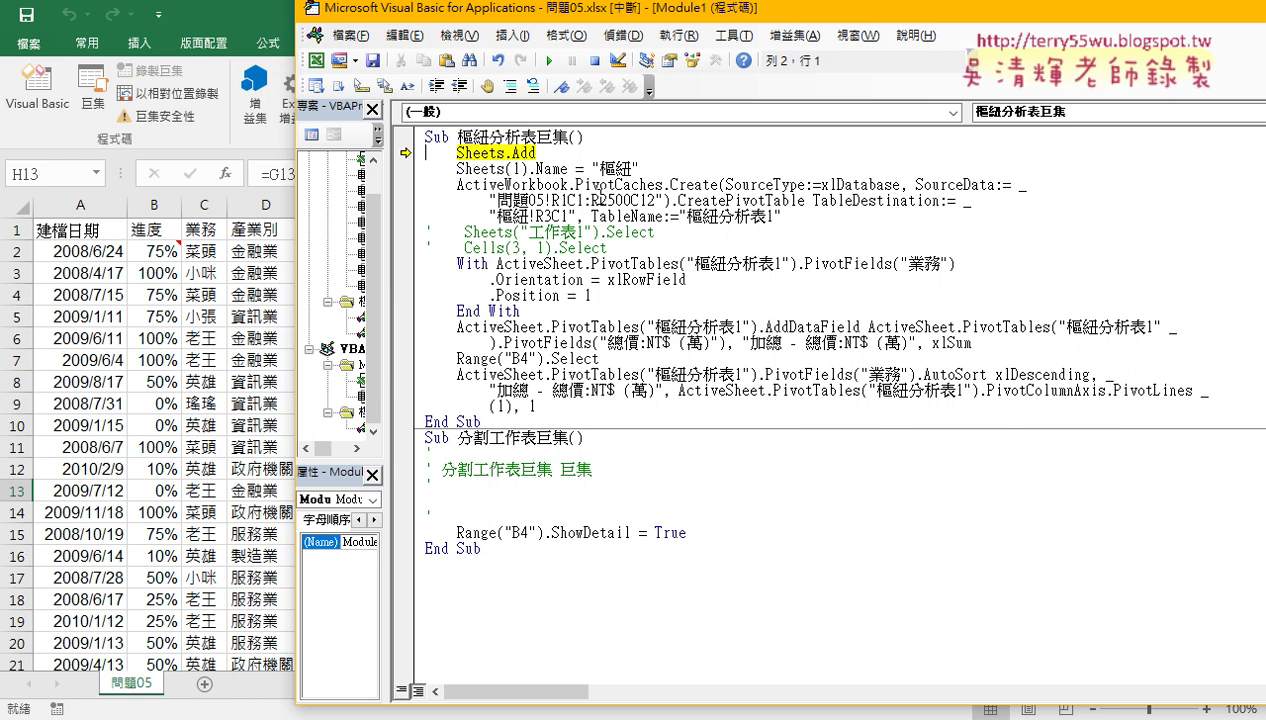
{"action": "key", "text": "F8"}
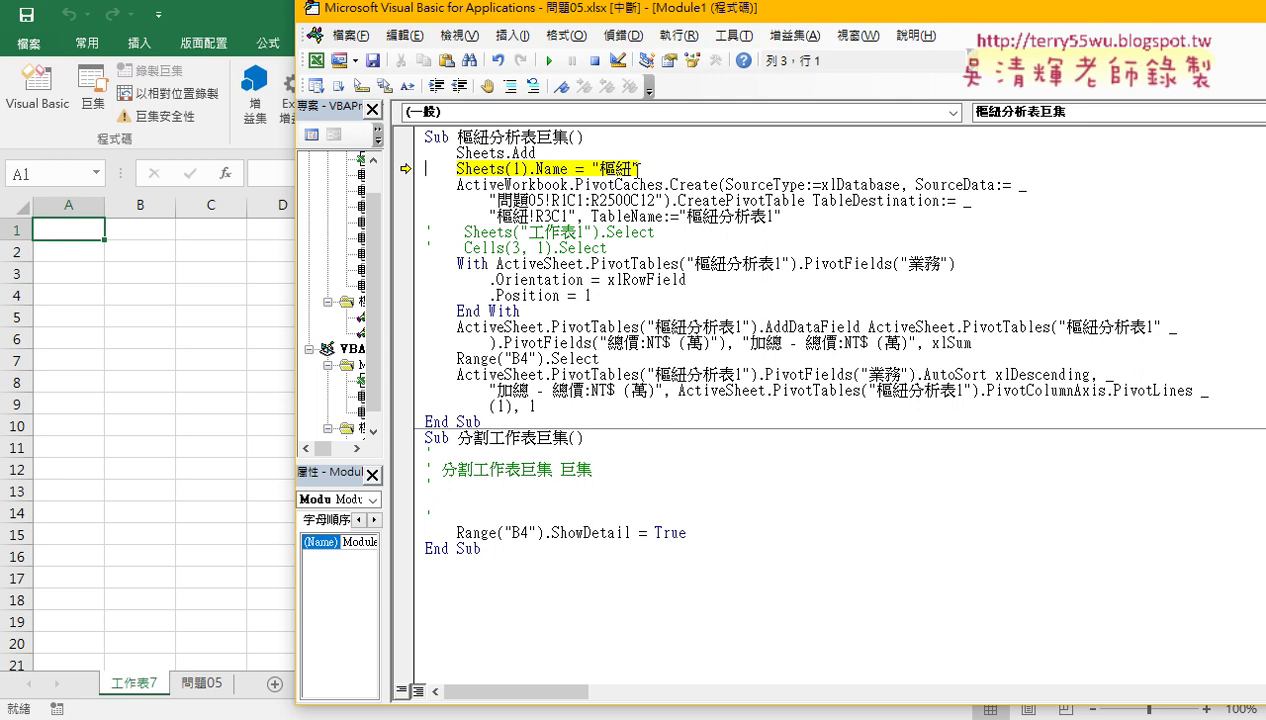
{"action": "key", "text": "F8"}
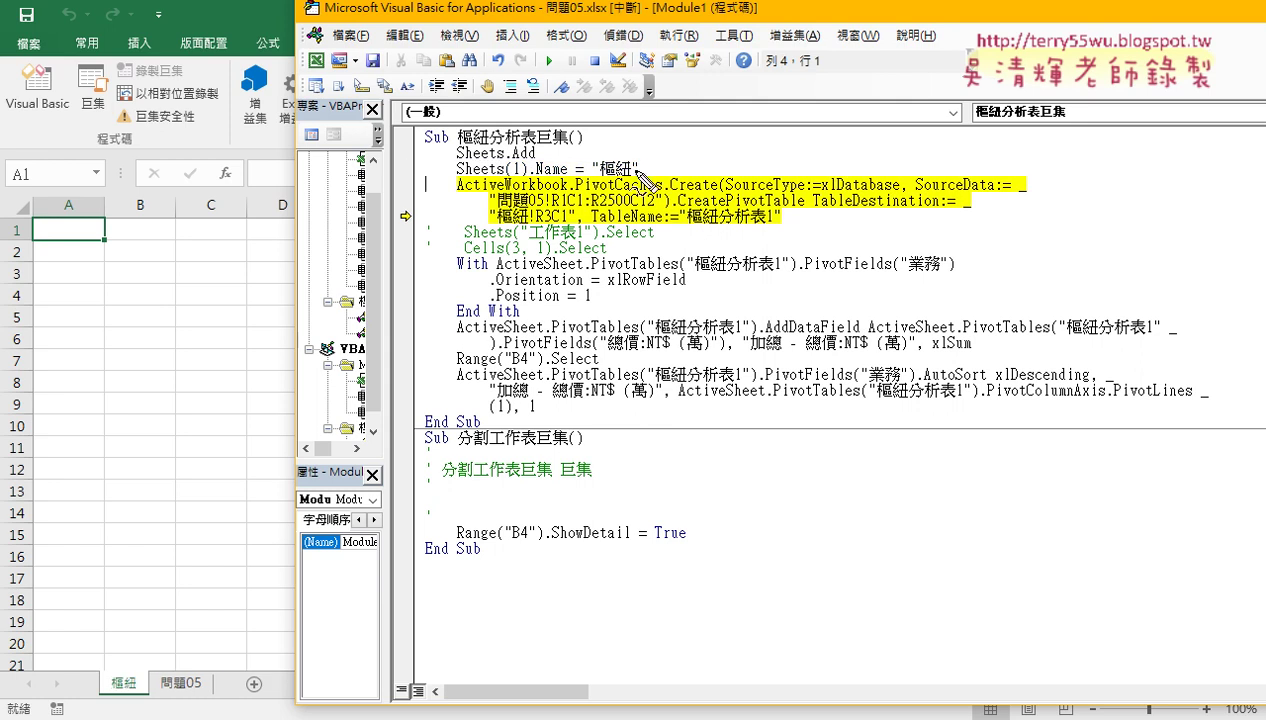
{"action": "left_click_drag", "start_coordinate": [640, 162], "coordinate": [617, 193]}
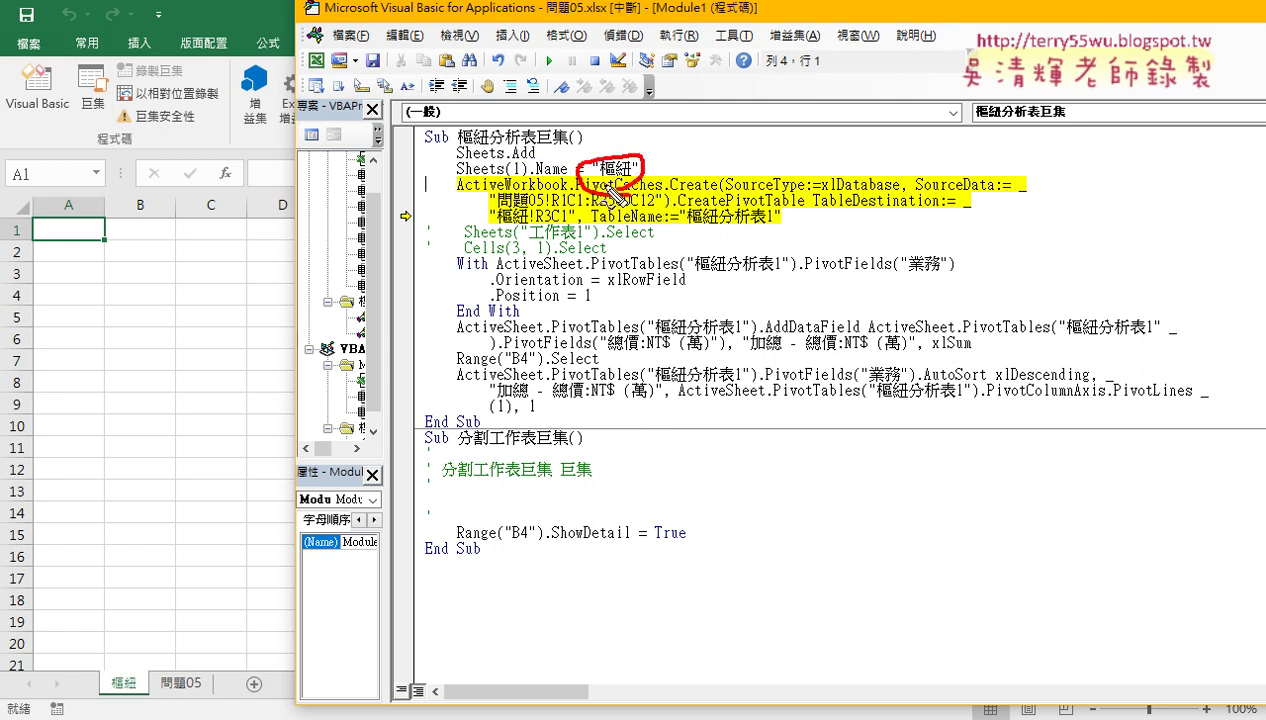
{"action": "left_click_drag", "start_coordinate": [140, 655], "coordinate": [148, 697]}
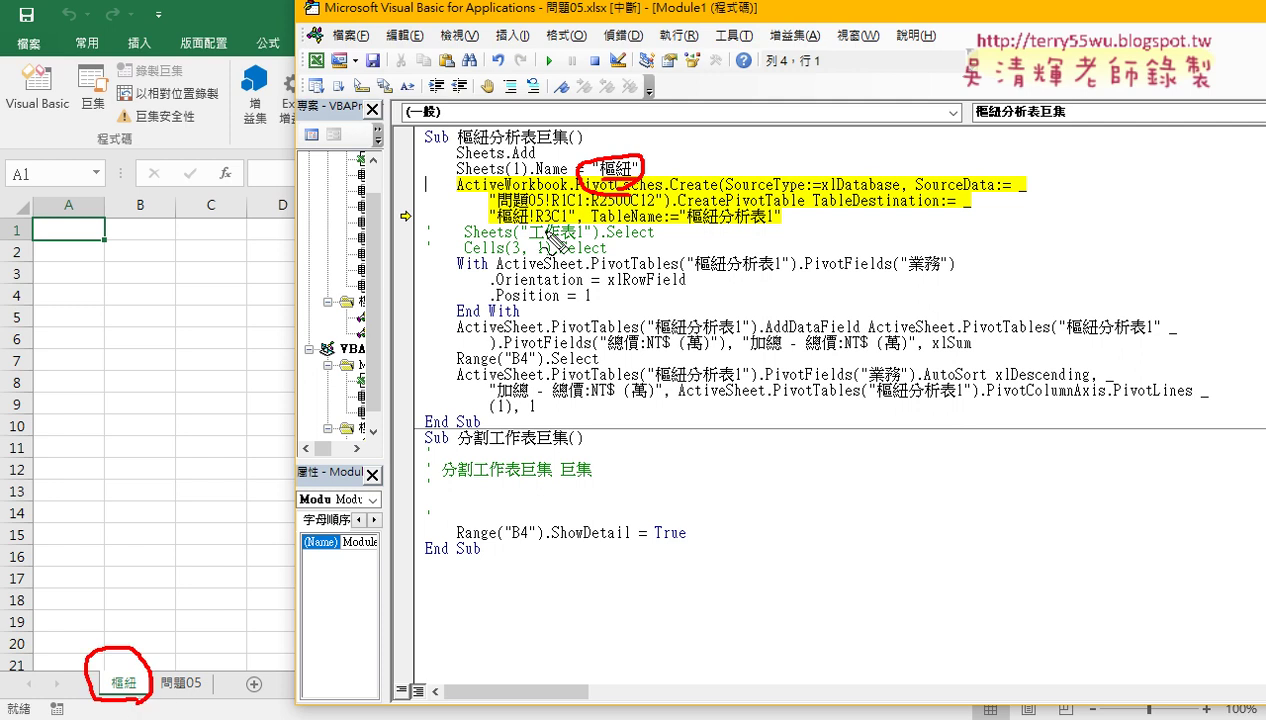
{"action": "left_click_drag", "start_coordinate": [496, 225], "coordinate": [531, 224]}
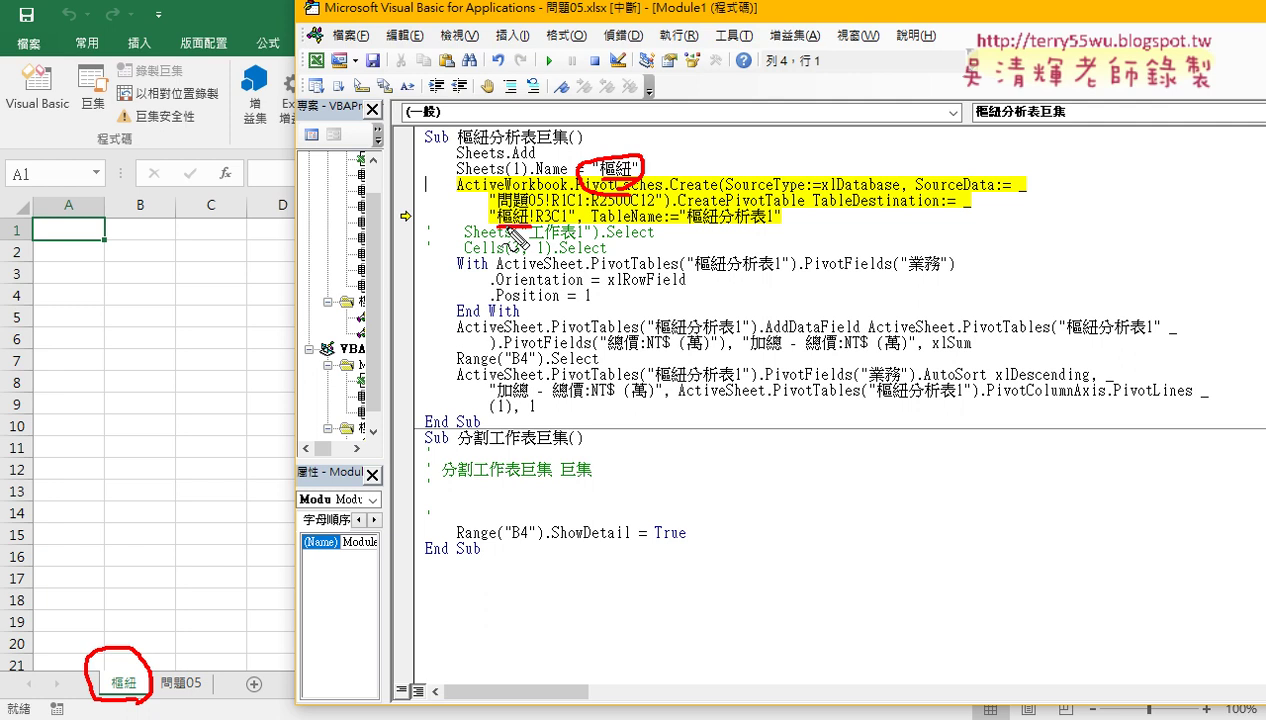
{"action": "key", "text": "Escape"}
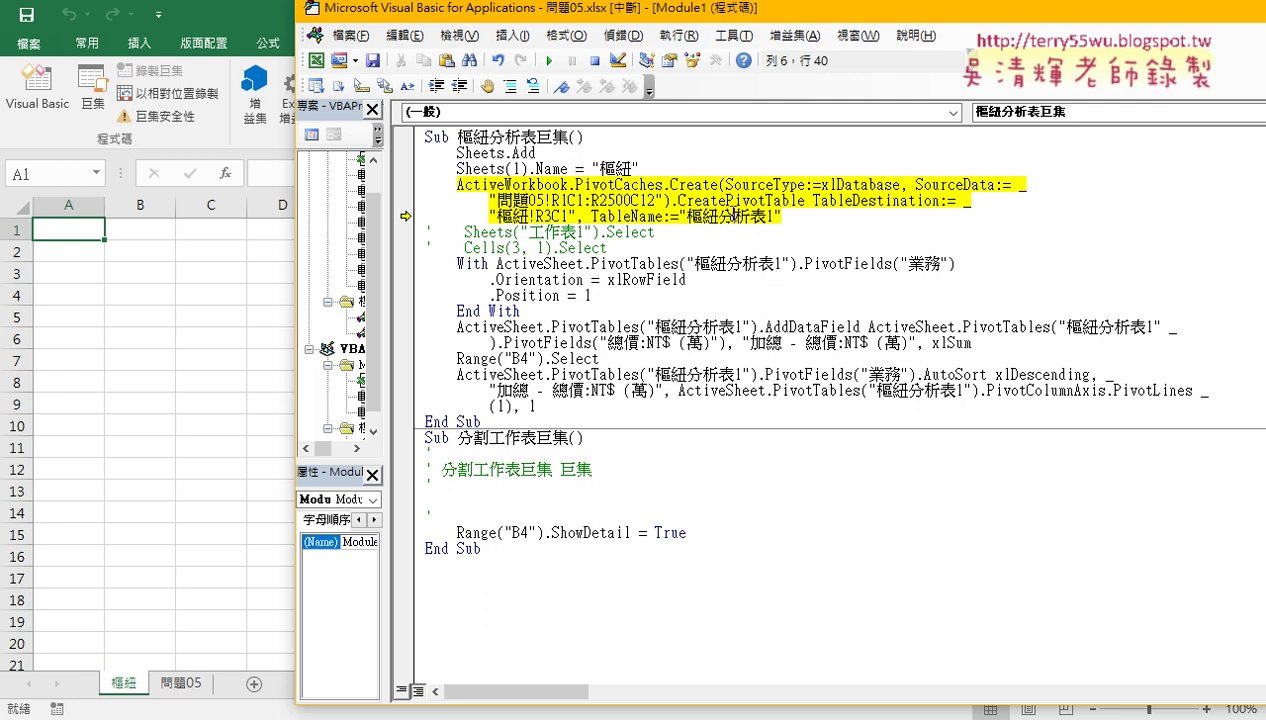
- Review TableName 樞紐分析表1, then step over PivotCaches.Create to build the empty pivot
{"action": "left_click_drag", "start_coordinate": [781, 216], "coordinate": [688, 218]}
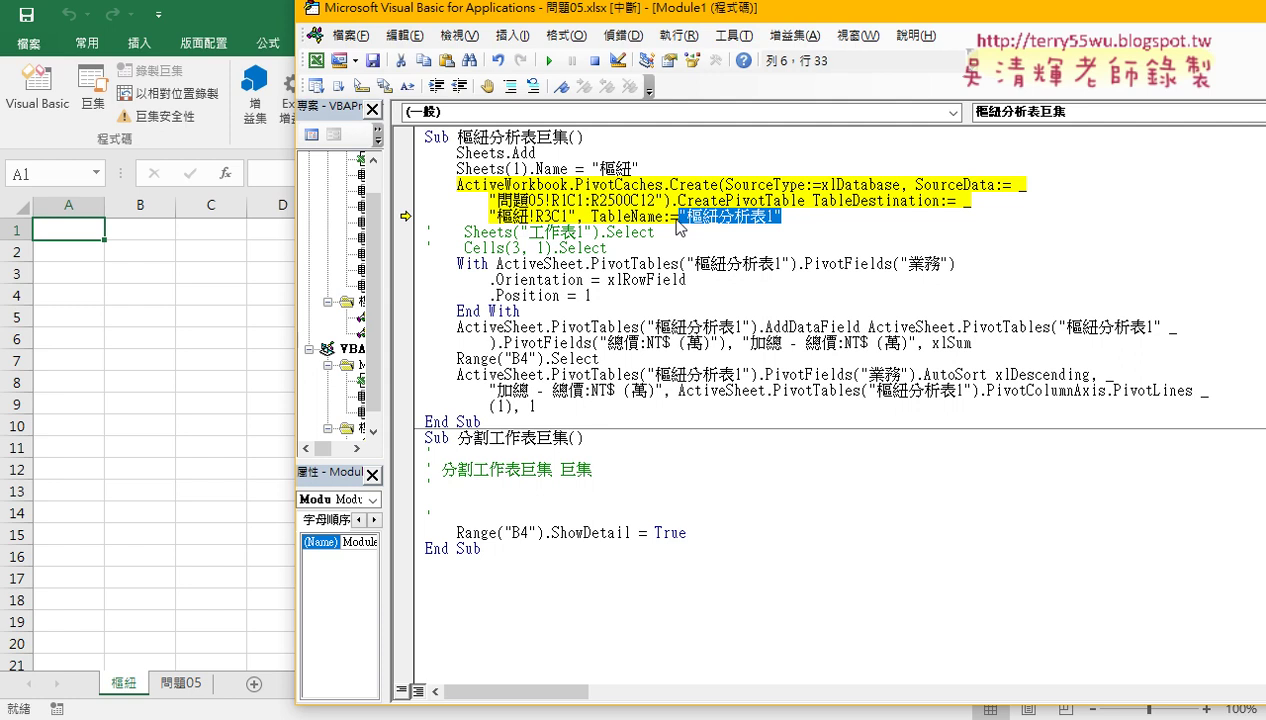
{"action": "left_click", "coordinate": [792, 216]}
{"action": "left_click_drag", "start_coordinate": [778, 216], "coordinate": [686, 228]}
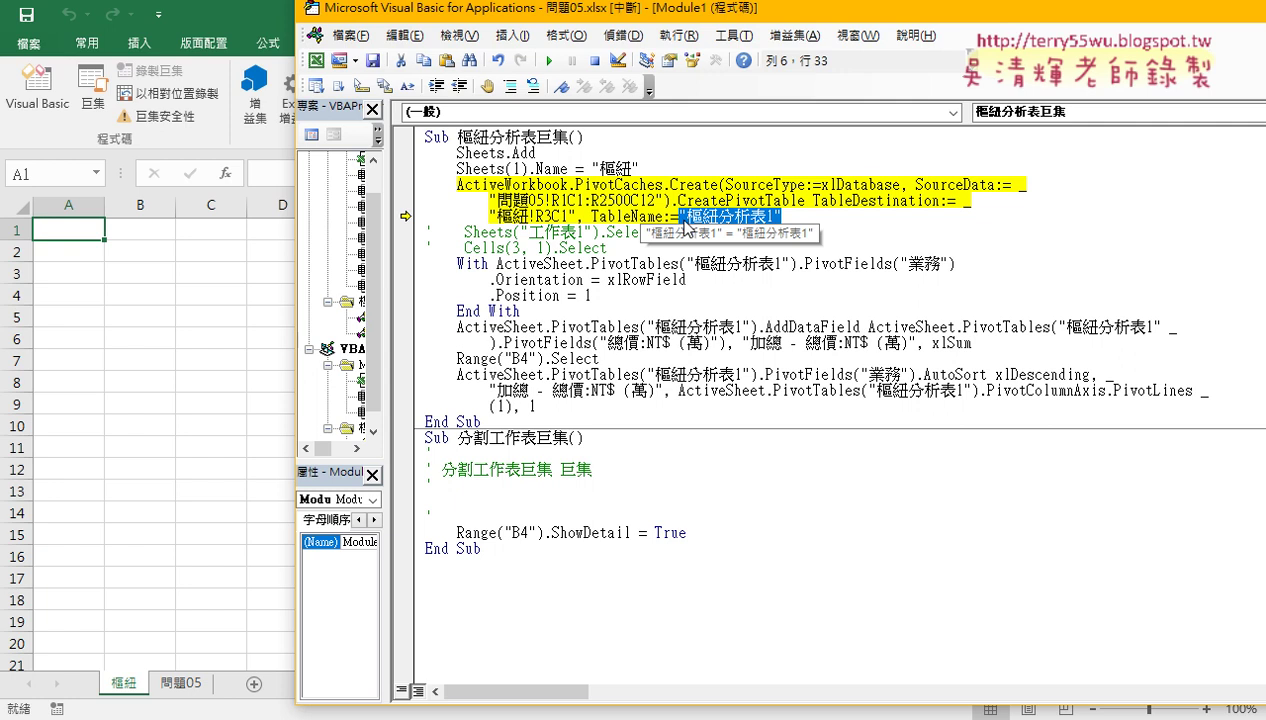
{"action": "key", "text": "F8"}
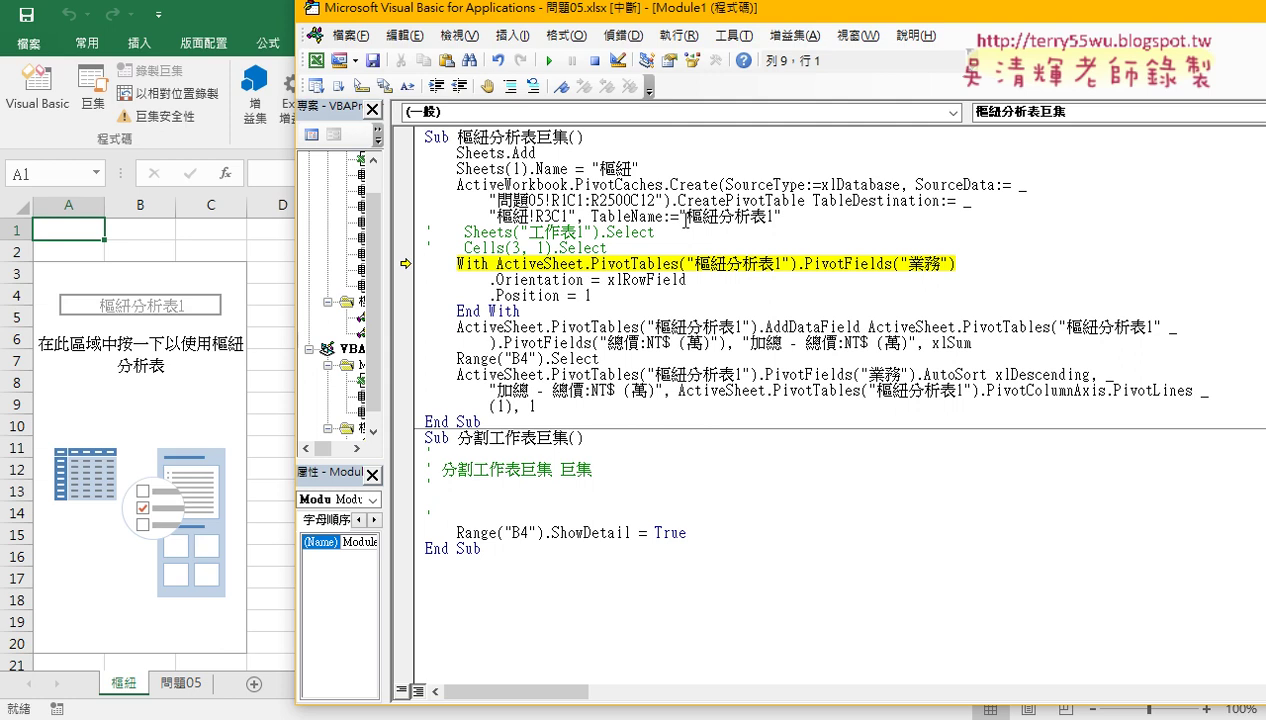
{"action": "mouse_move", "coordinate": [781, 217]}
{"action": "left_mouse_down"}
{"action": "mouse_move", "coordinate": [551, 217]}
{"action": "mouse_move", "coordinate": [418, 188]}
{"action": "left_mouse_up"}
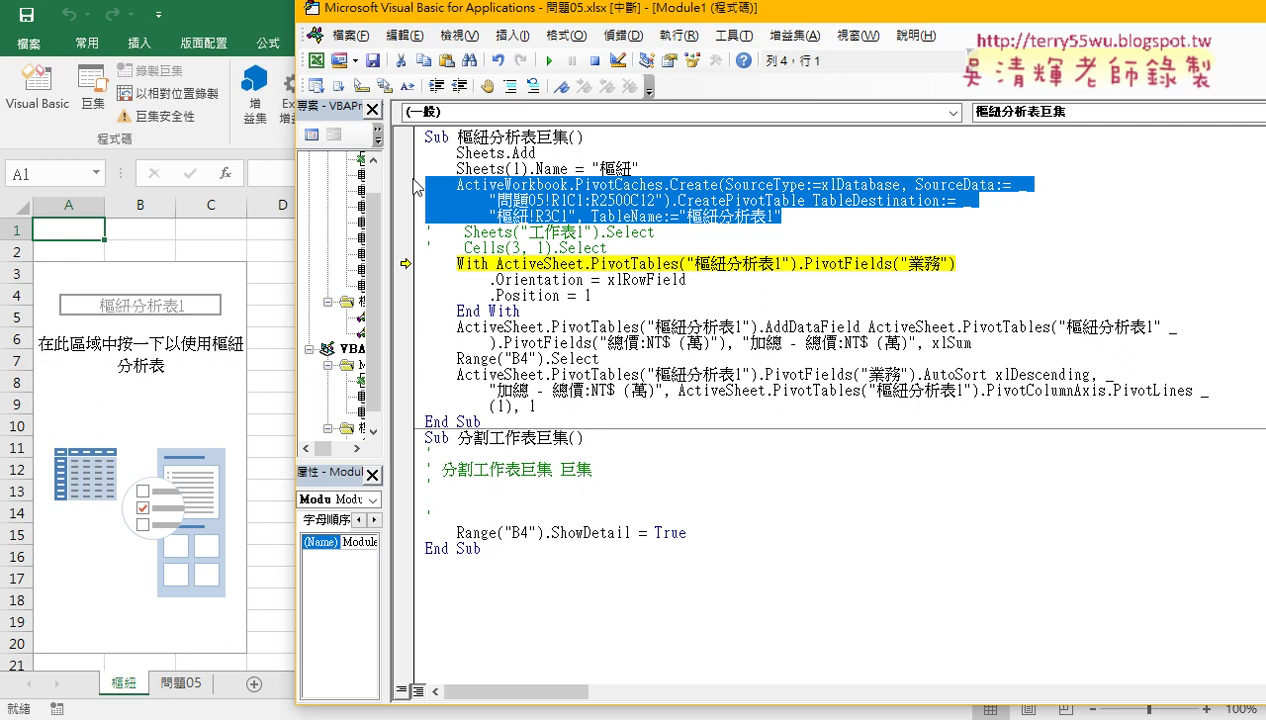
{"action": "left_click", "coordinate": [870, 201]}
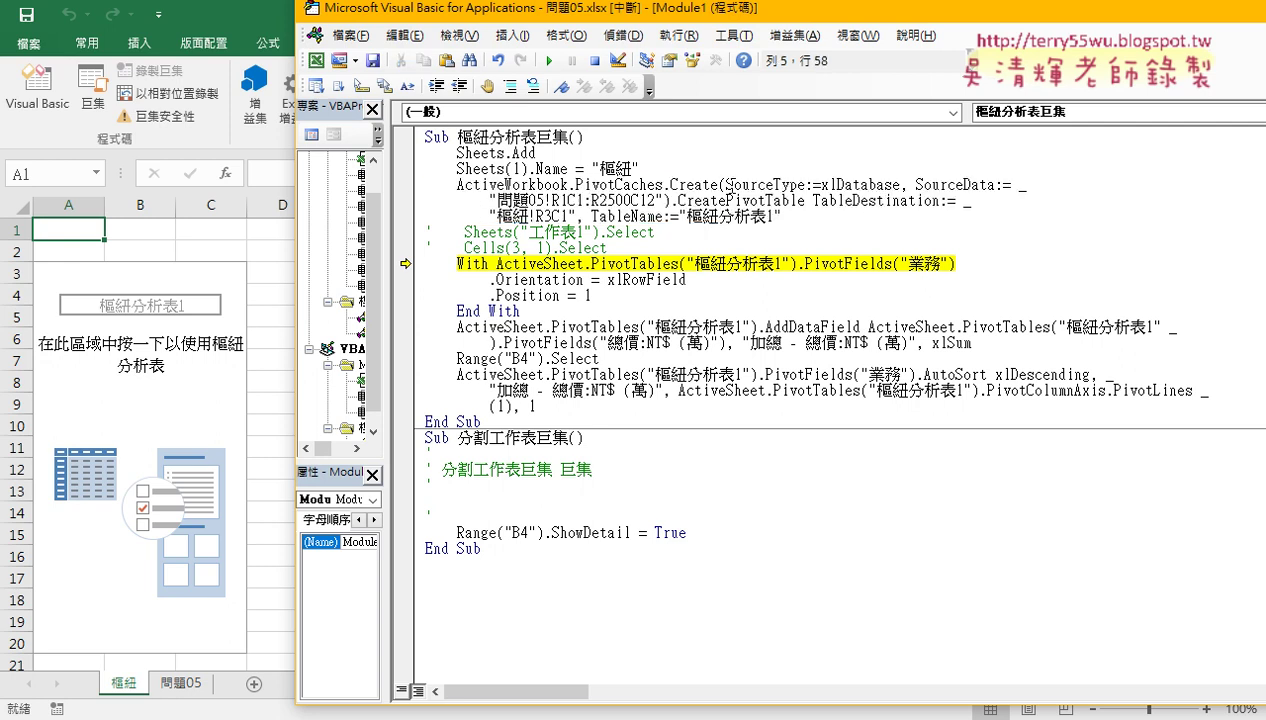
{"action": "left_click_drag", "start_coordinate": [727, 186], "coordinate": [820, 186]}
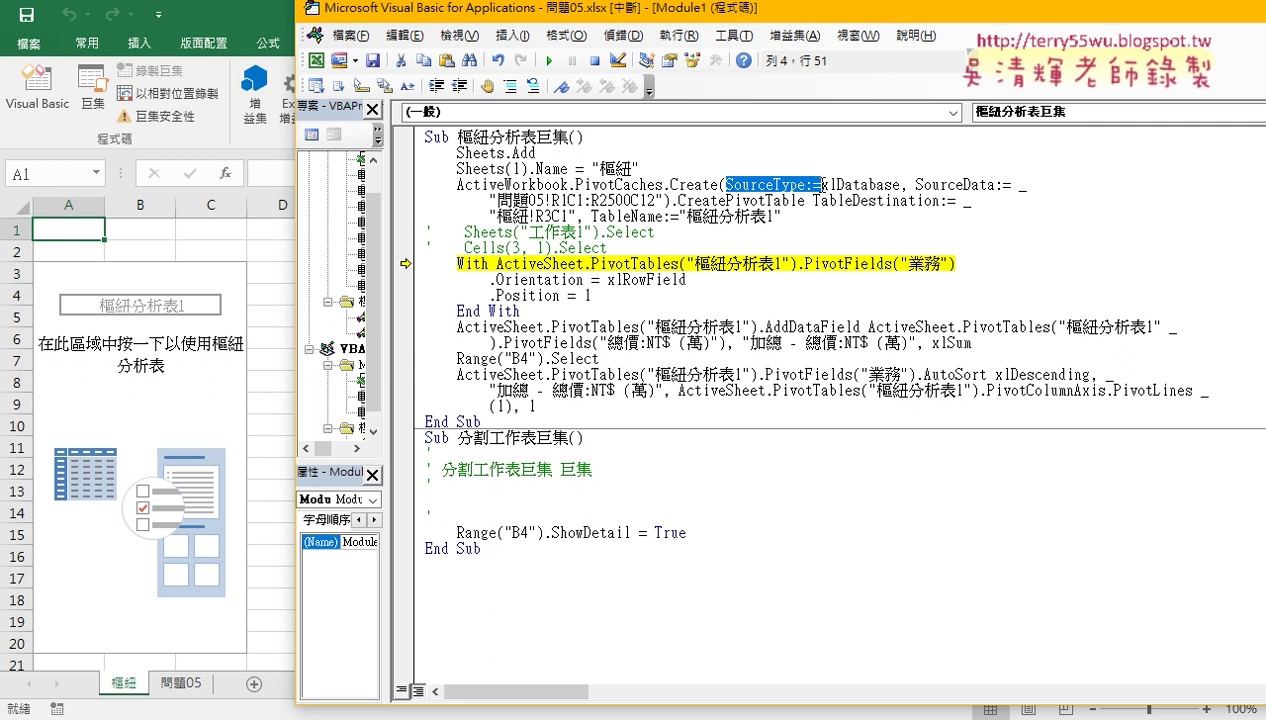
{"action": "mouse_move", "coordinate": [865, 186]}
{"action": "left_click_drag", "start_coordinate": [497, 215], "coordinate": [574, 215]}
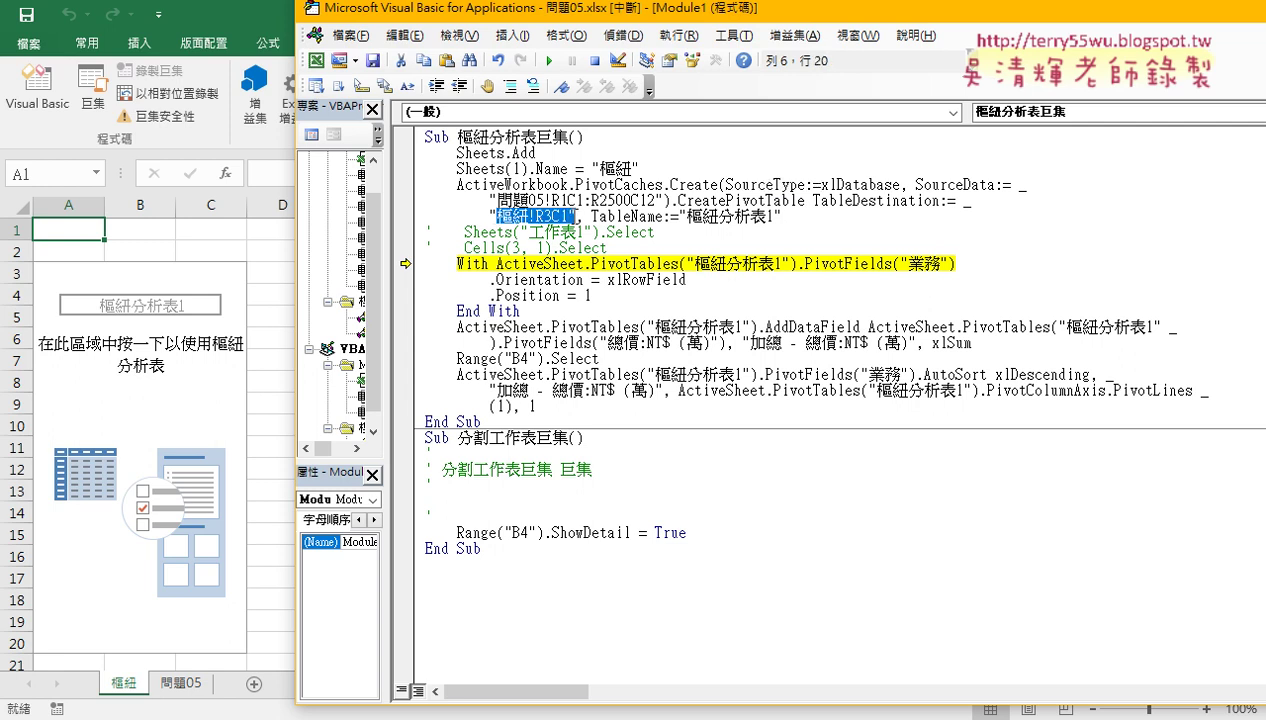
{"action": "left_click_drag", "start_coordinate": [813, 200], "coordinate": [845, 200]}
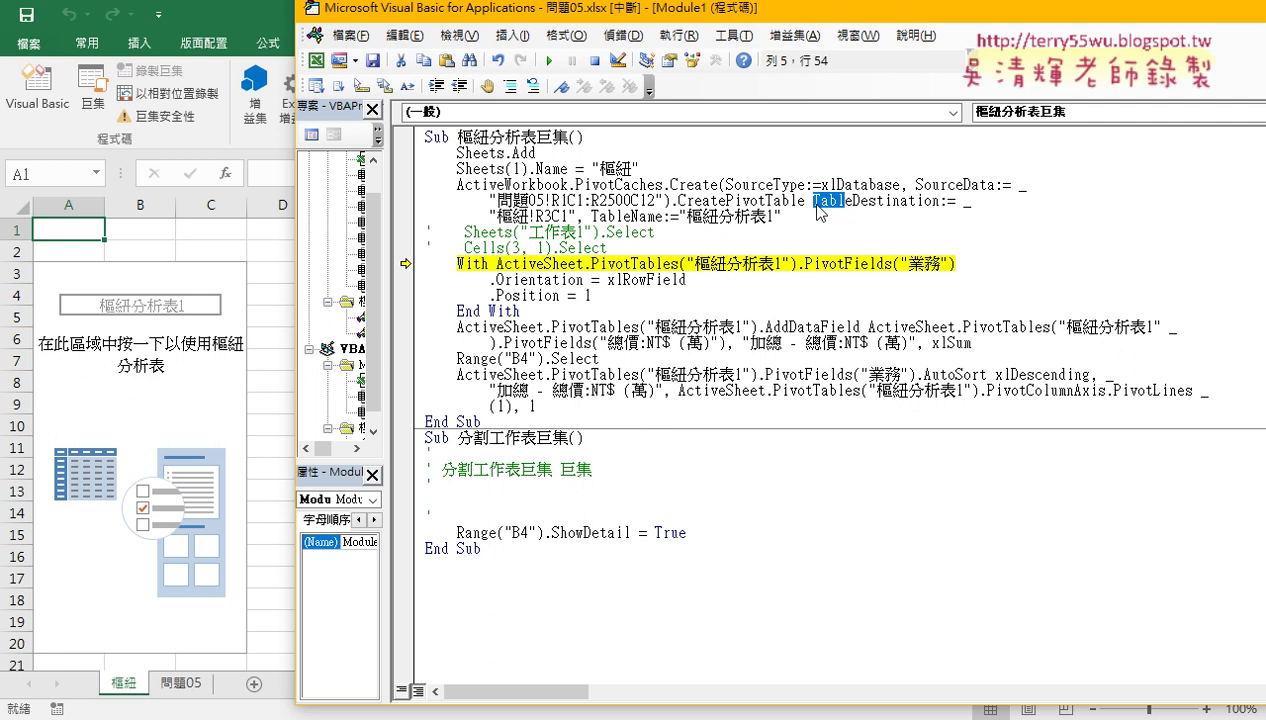
{"action": "left_click", "coordinate": [815, 202]}
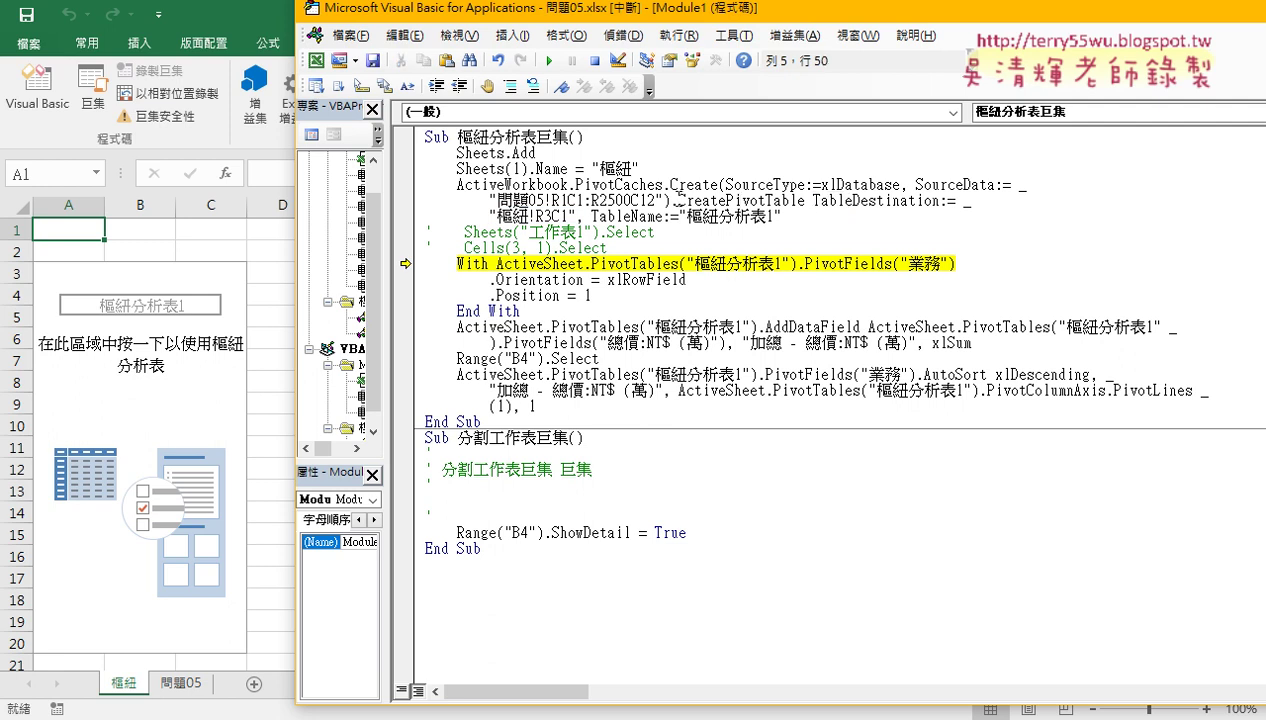
{"action": "mouse_move", "coordinate": [679, 200]}
{"action": "left_mouse_down"}
{"action": "mouse_move", "coordinate": [940, 200]}
{"action": "mouse_move", "coordinate": [679, 200]}
{"action": "left_mouse_up"}
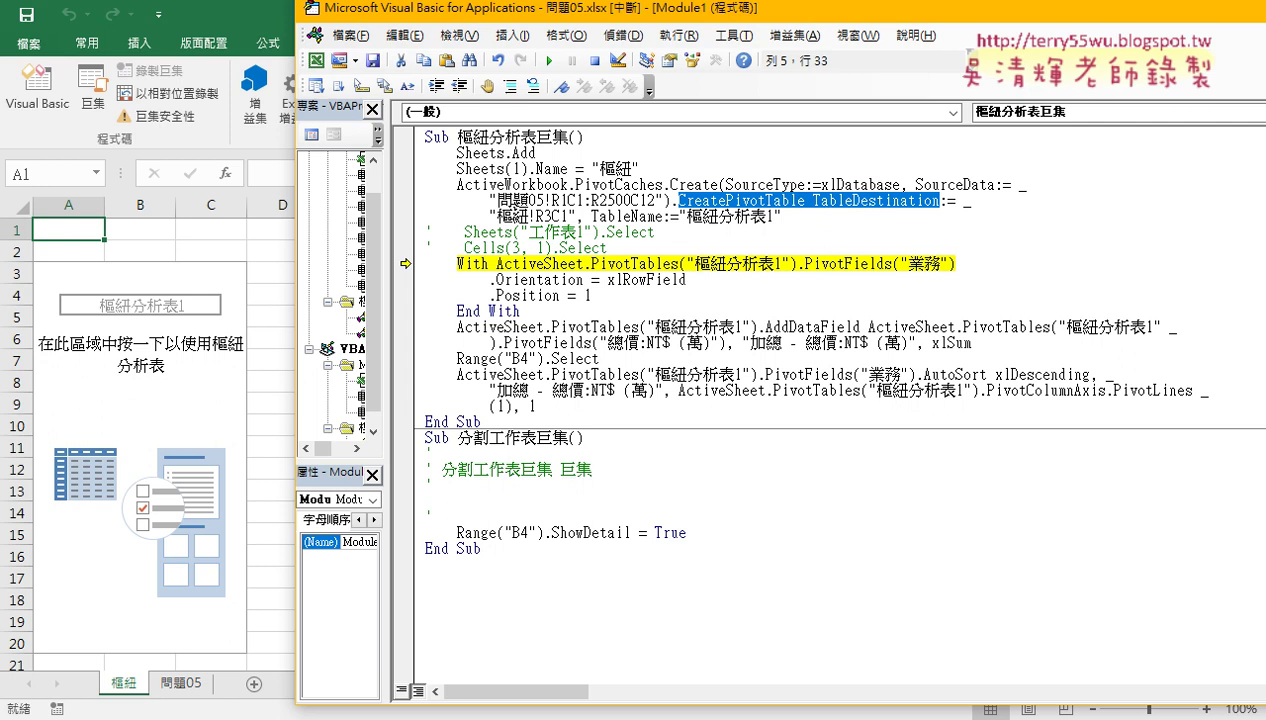
{"action": "left_click_drag", "start_coordinate": [577, 216], "coordinate": [488, 216]}
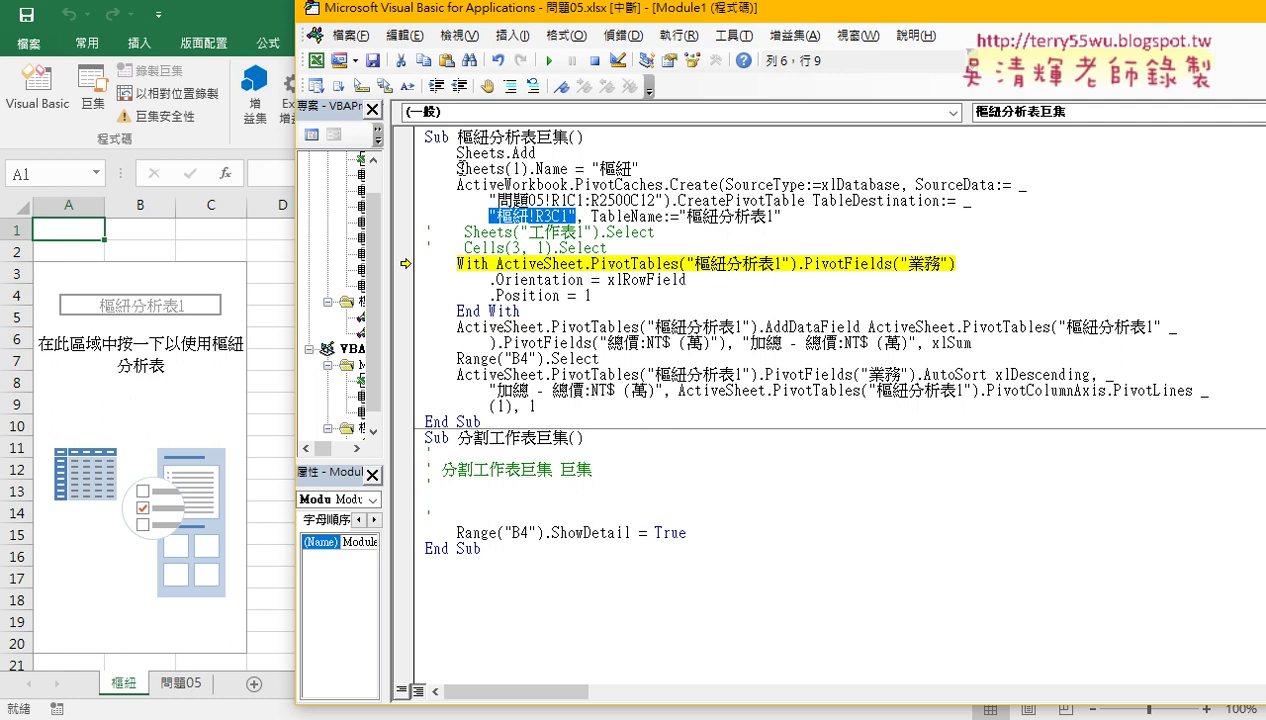
{"action": "mouse_move", "coordinate": [509, 220]}
{"action": "mouse_move", "coordinate": [563, 223]}
{"action": "left_click_drag", "start_coordinate": [575, 216], "coordinate": [489, 216]}
{"action": "mouse_move", "coordinate": [504, 220]}
{"action": "mouse_move", "coordinate": [66, 283]}
{"action": "left_mouse_down"}
{"action": "mouse_move", "coordinate": [27, 287]}
{"action": "mouse_move", "coordinate": [181, 414]}
{"action": "left_mouse_up"}
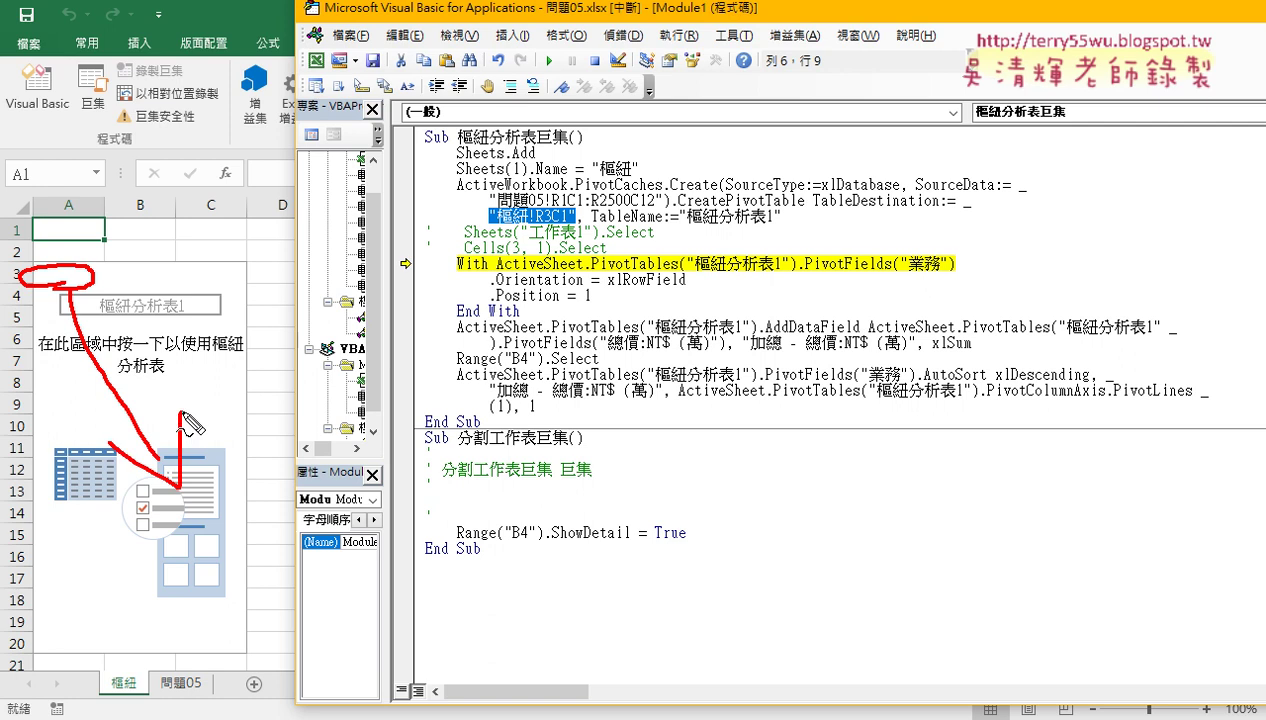
{"action": "key", "text": "Escape"}
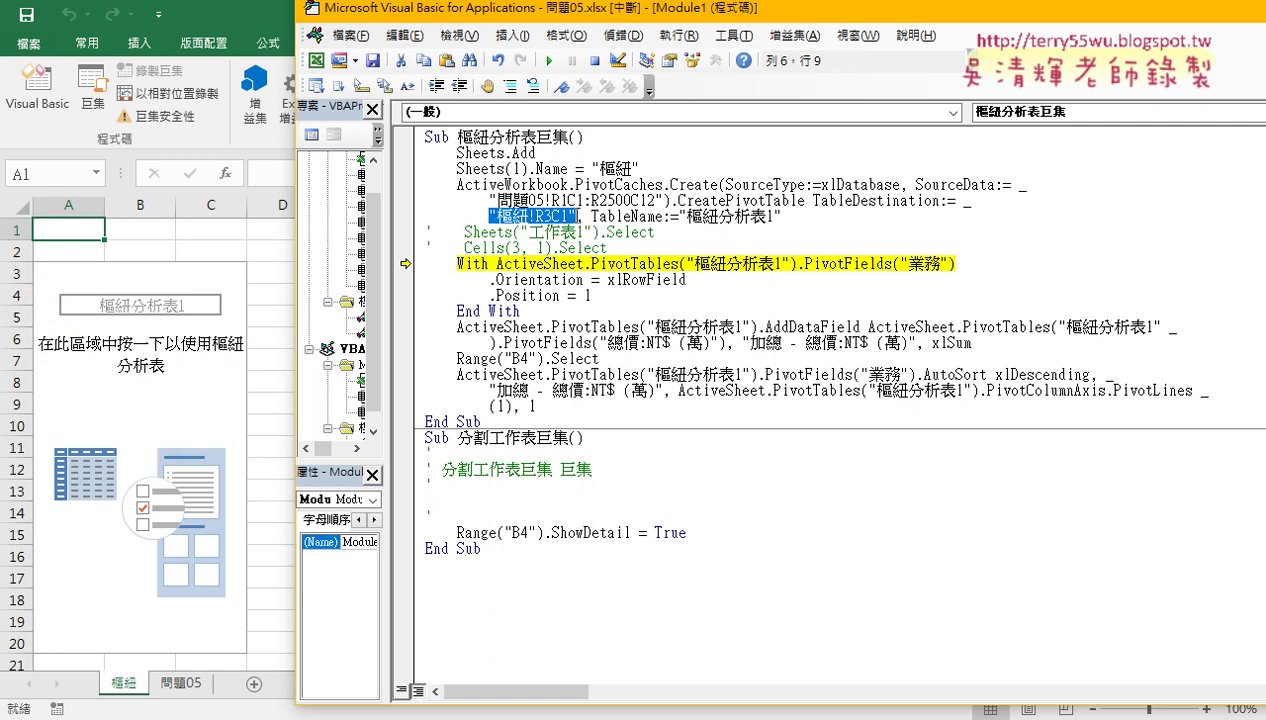
- Replace the 樞紐!R3C1 destination with Sheets("樞紐").Range("A3")
{"action": "left_click_drag", "start_coordinate": [568, 216], "coordinate": [530, 216]}
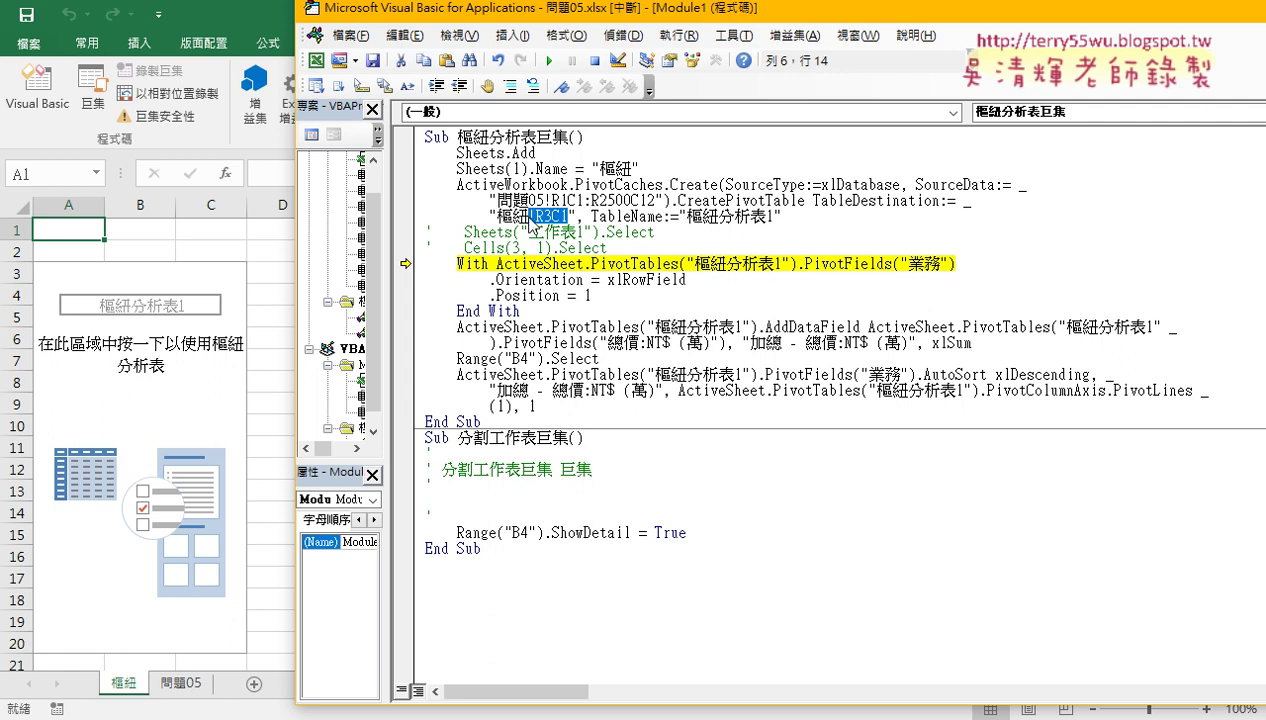
{"action": "key", "text": "BackSpace"}
{"action": "key", "text": "BackSpace"}
{"action": "key", "text": "Left"}
{"action": "key", "text": "Left"}
{"action": "key", "text": "Left"}
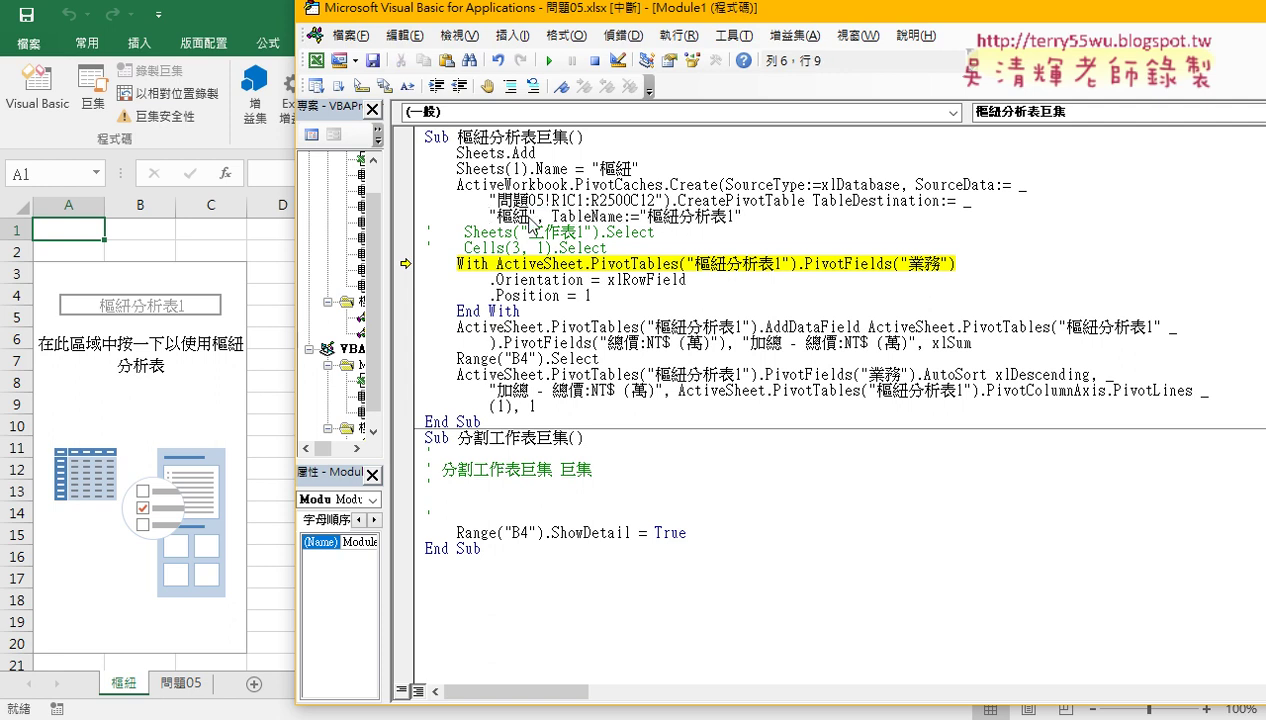
{"action": "type", "text": "she"}
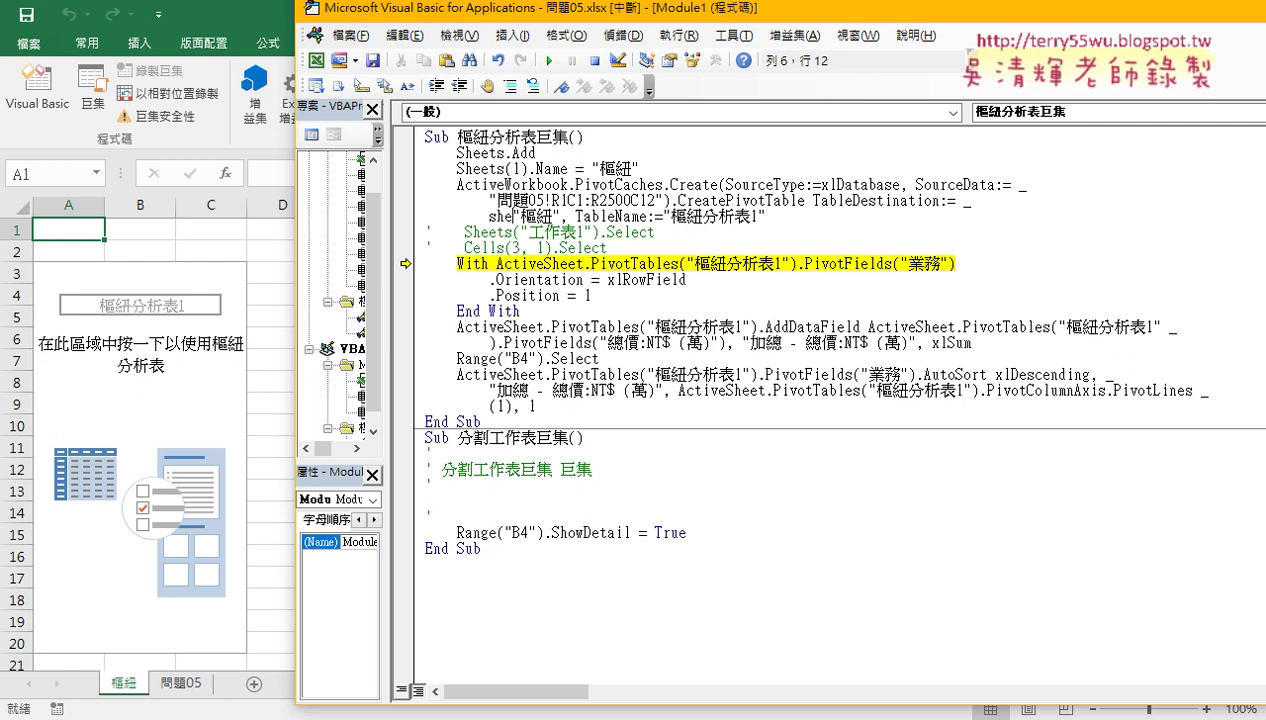
{"action": "type", "text": "ets"}
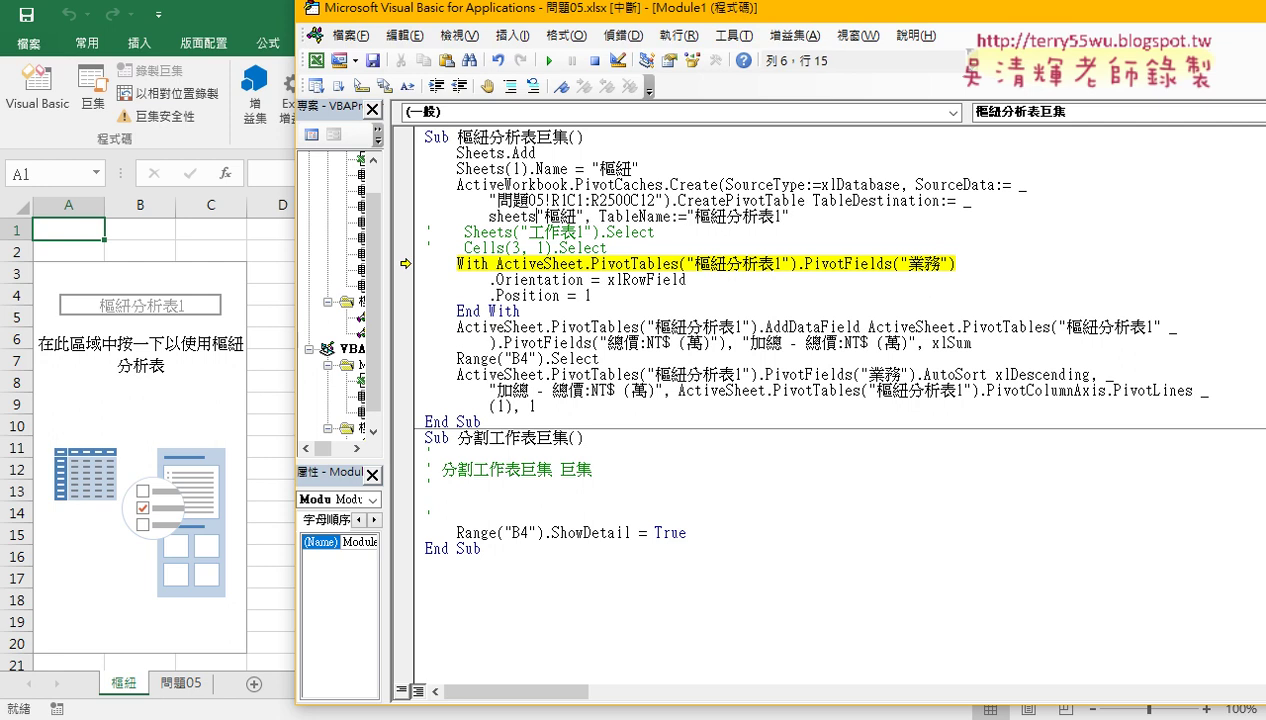
{"action": "type", "text": "("}
{"action": "key", "text": "Right"}
{"action": "key", "text": "Right"}
{"action": "key", "text": "Right"}
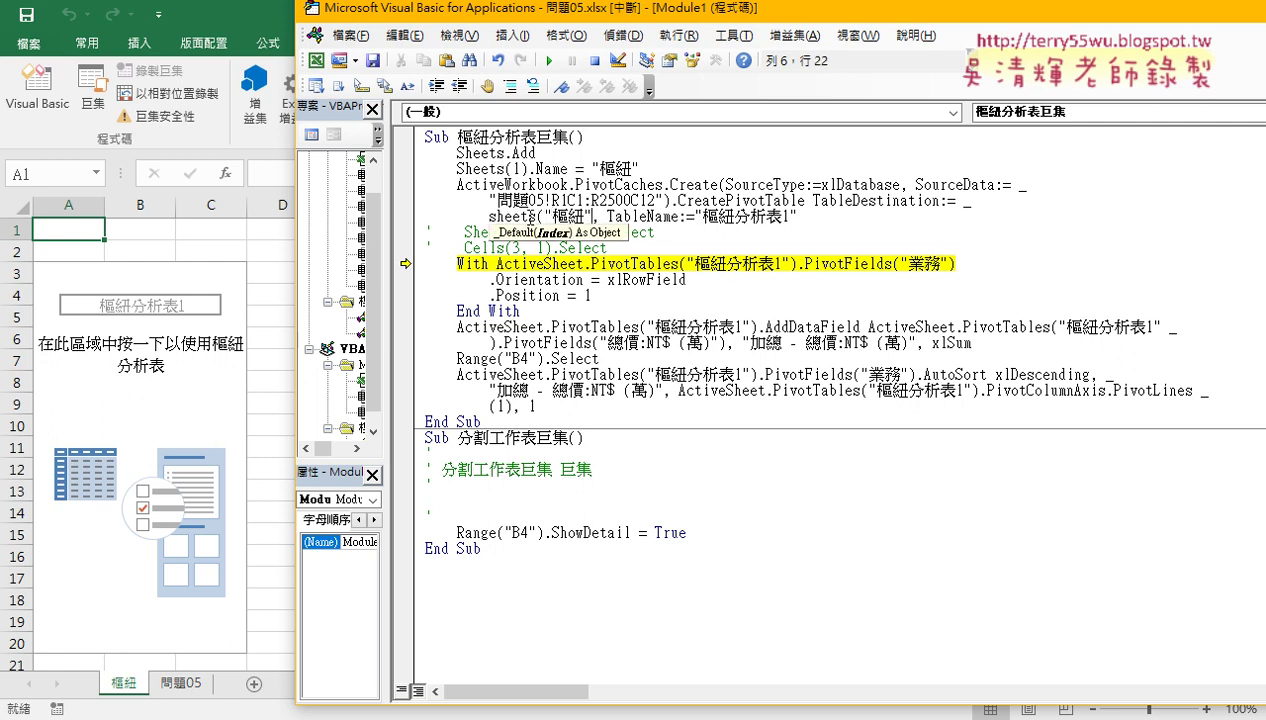
{"action": "type", "text": ")"}
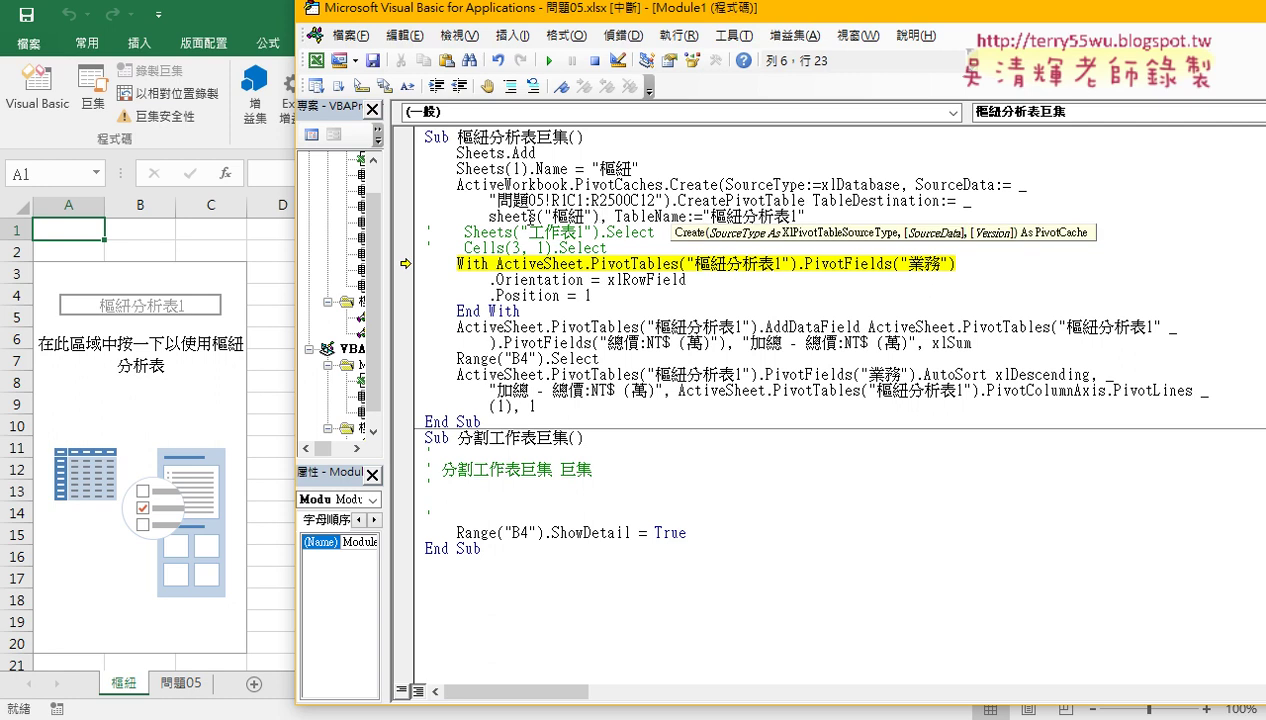
{"action": "type", "text": "."}
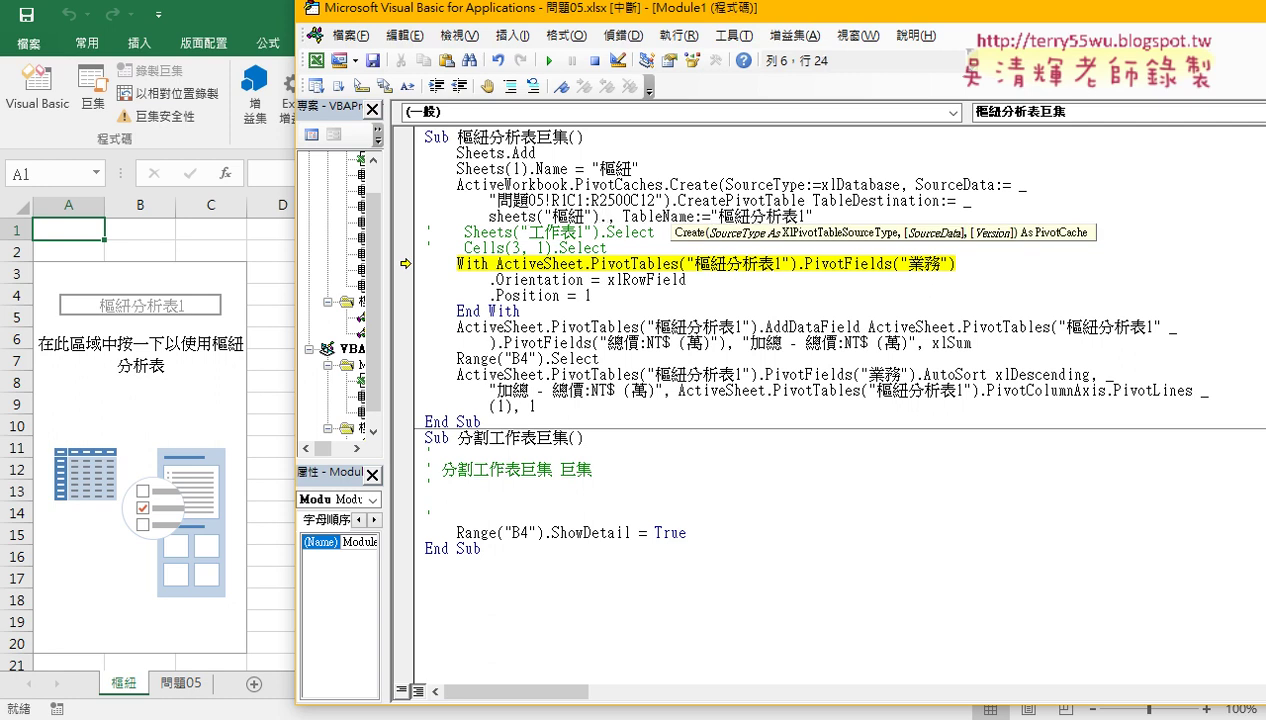
{"action": "type", "text": "rang"}
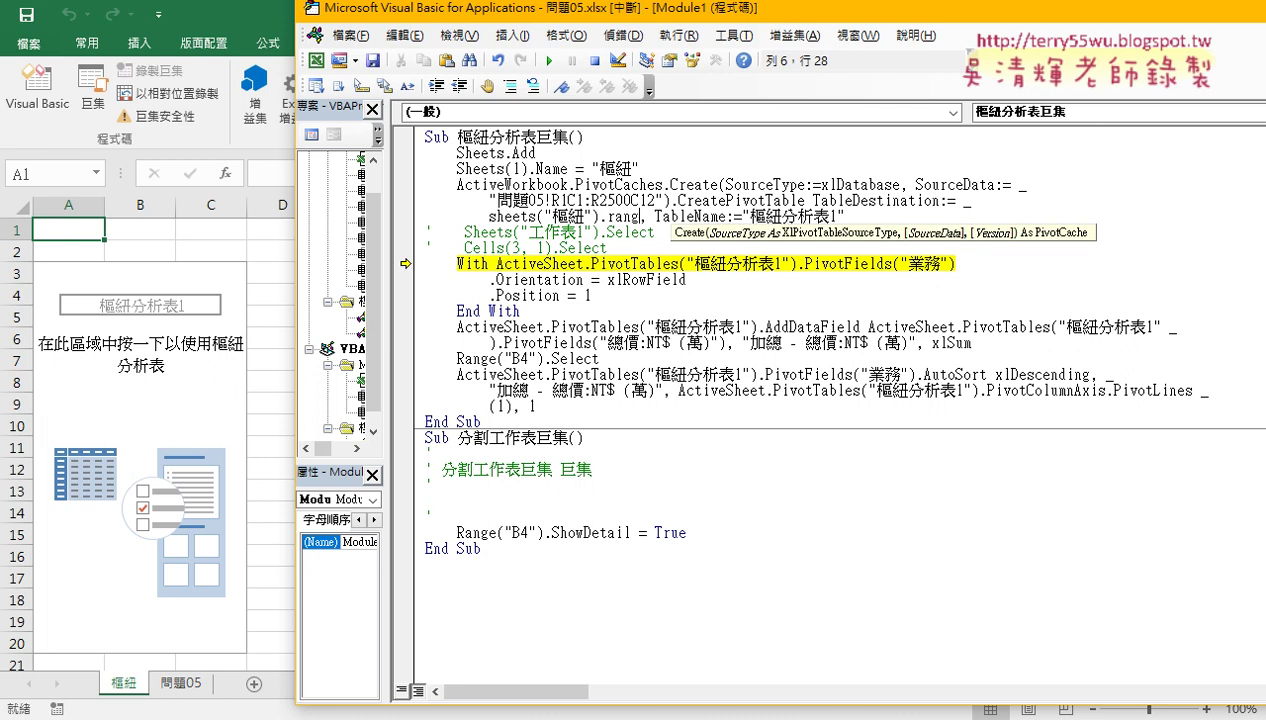
{"action": "type", "text": "e"}
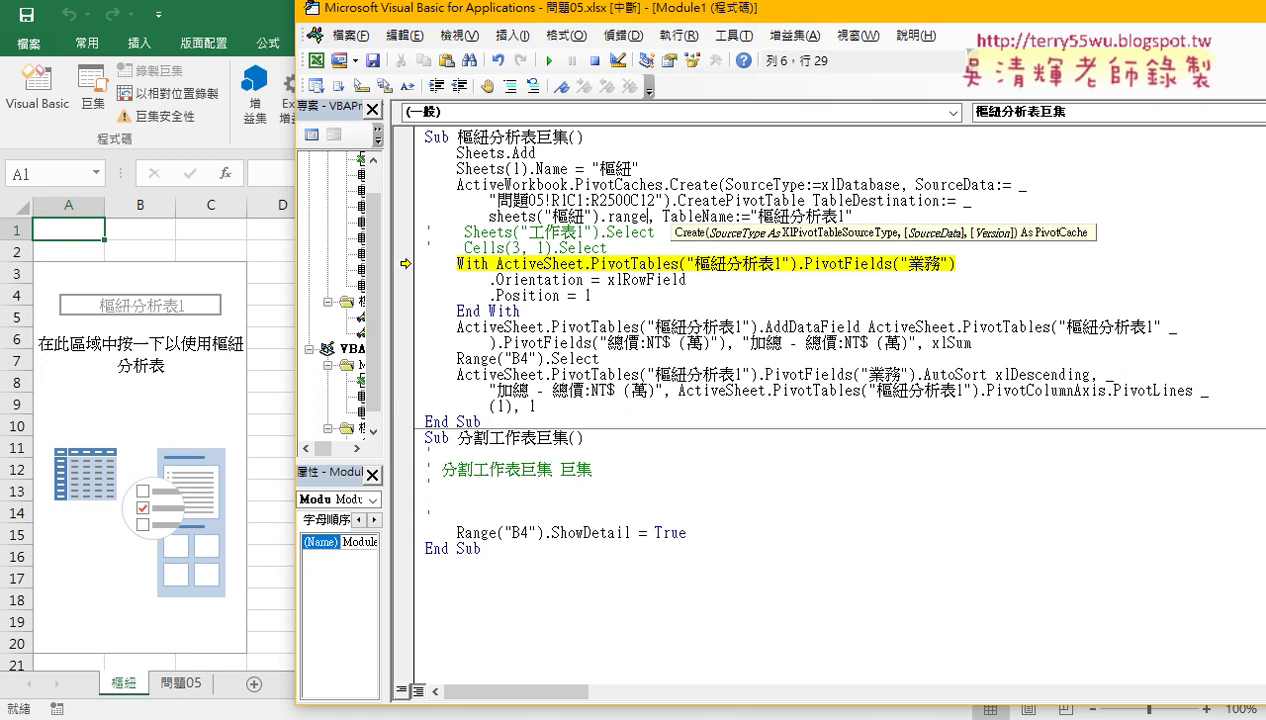
{"action": "type", "text": "(\""}
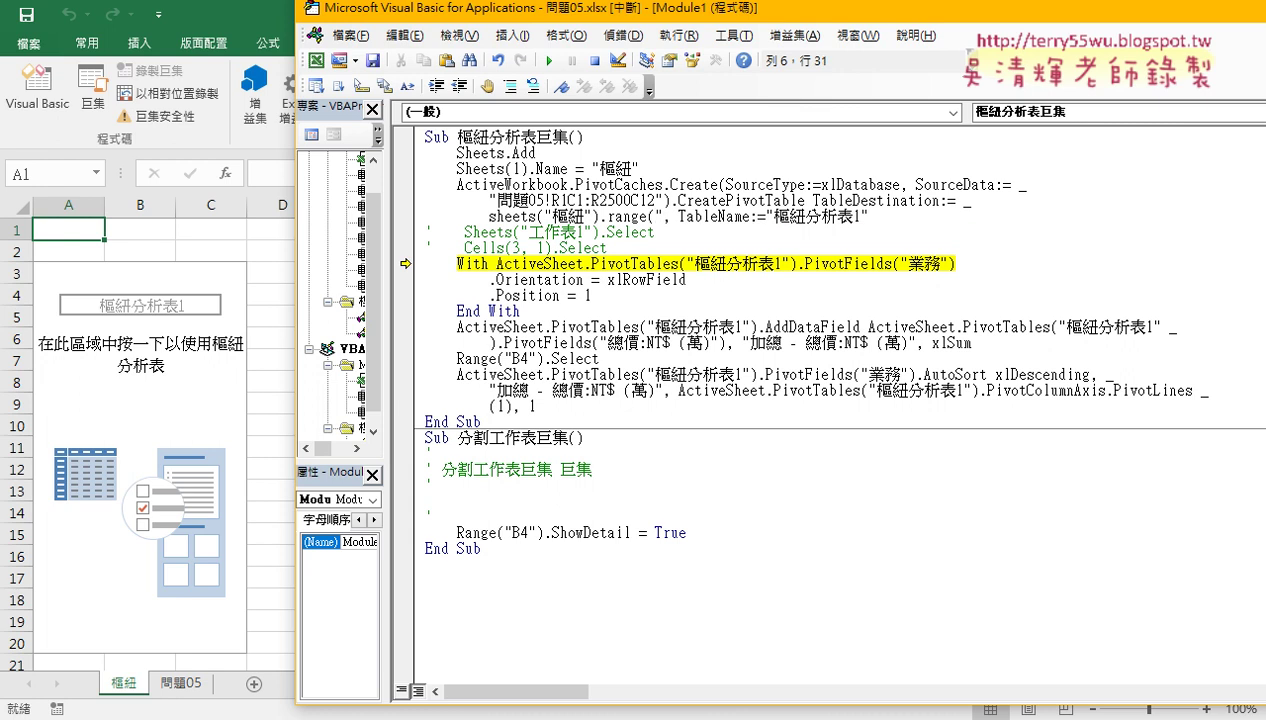
{"action": "type", "text": "A3\""}
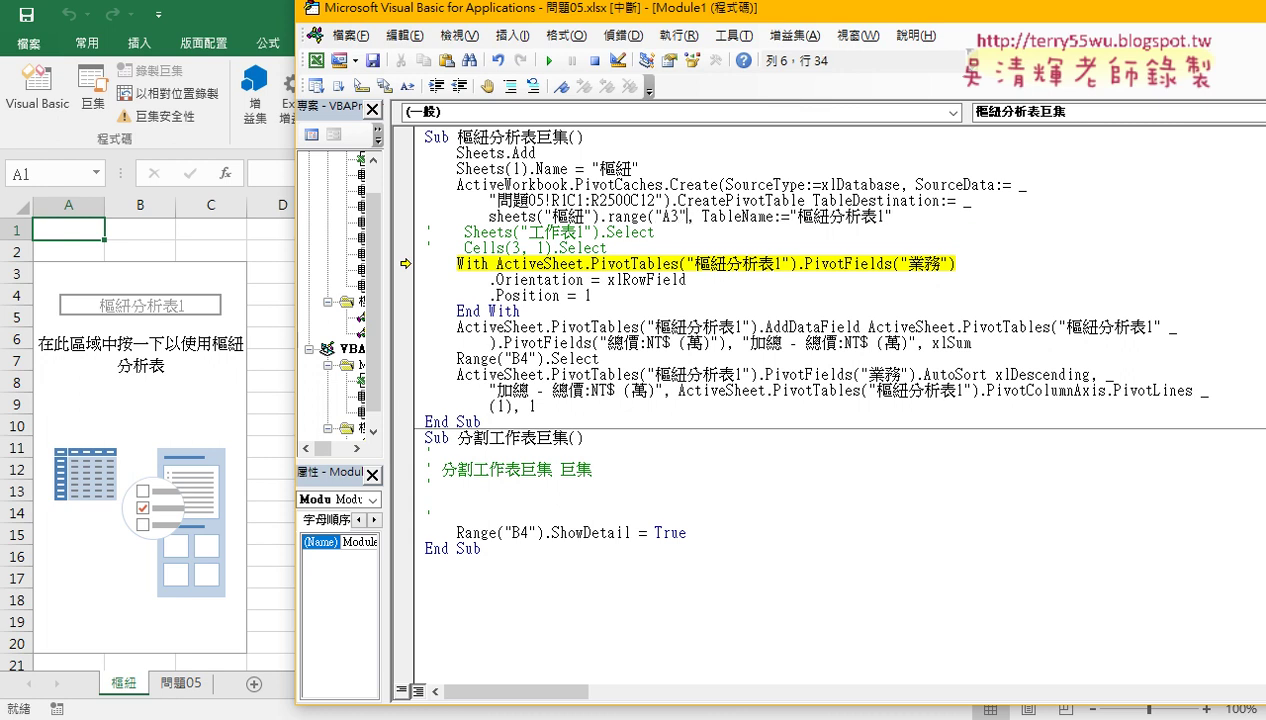
{"action": "type", "text": ")"}
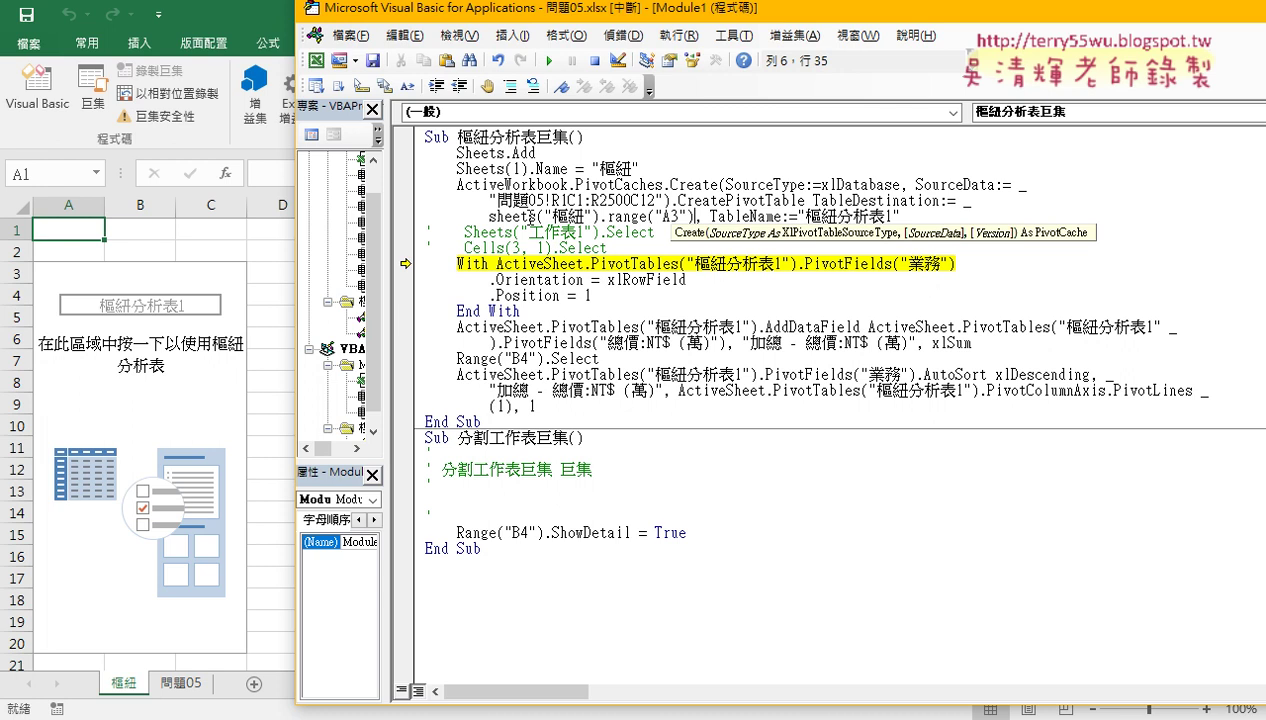
{"action": "left_click", "coordinate": [614, 295]}
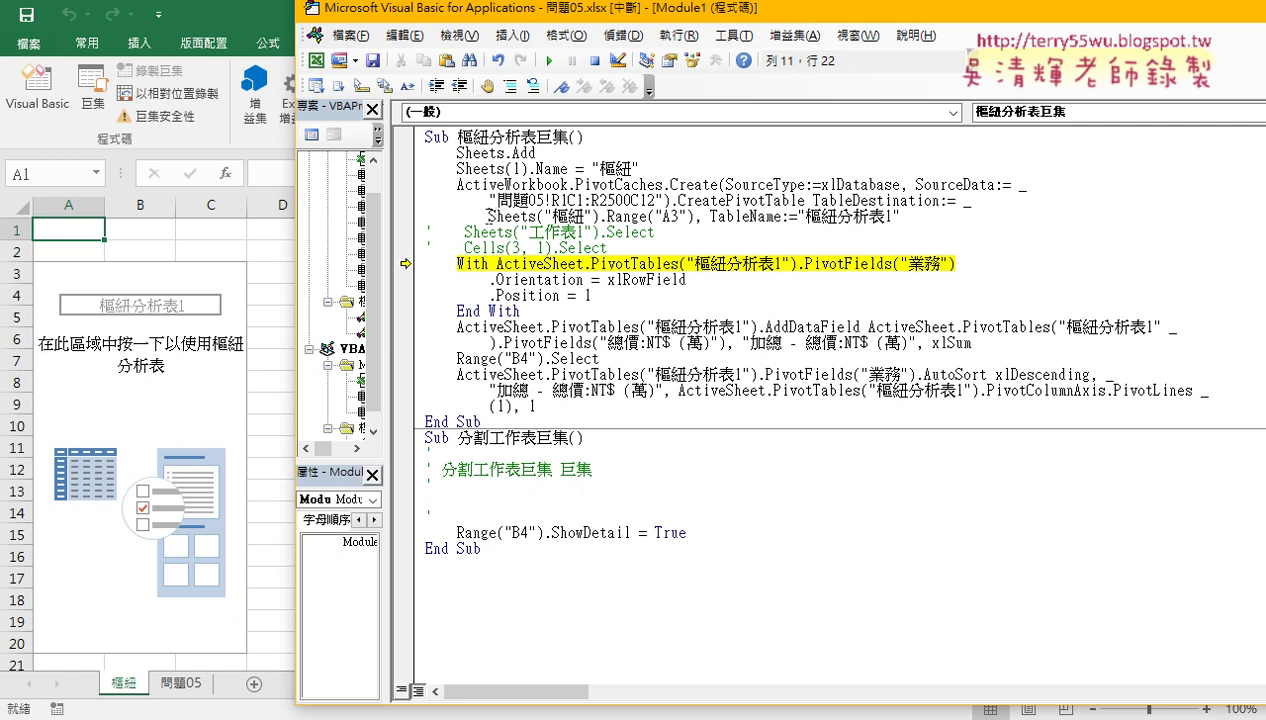
{"action": "left_click_drag", "start_coordinate": [488, 216], "coordinate": [695, 218]}
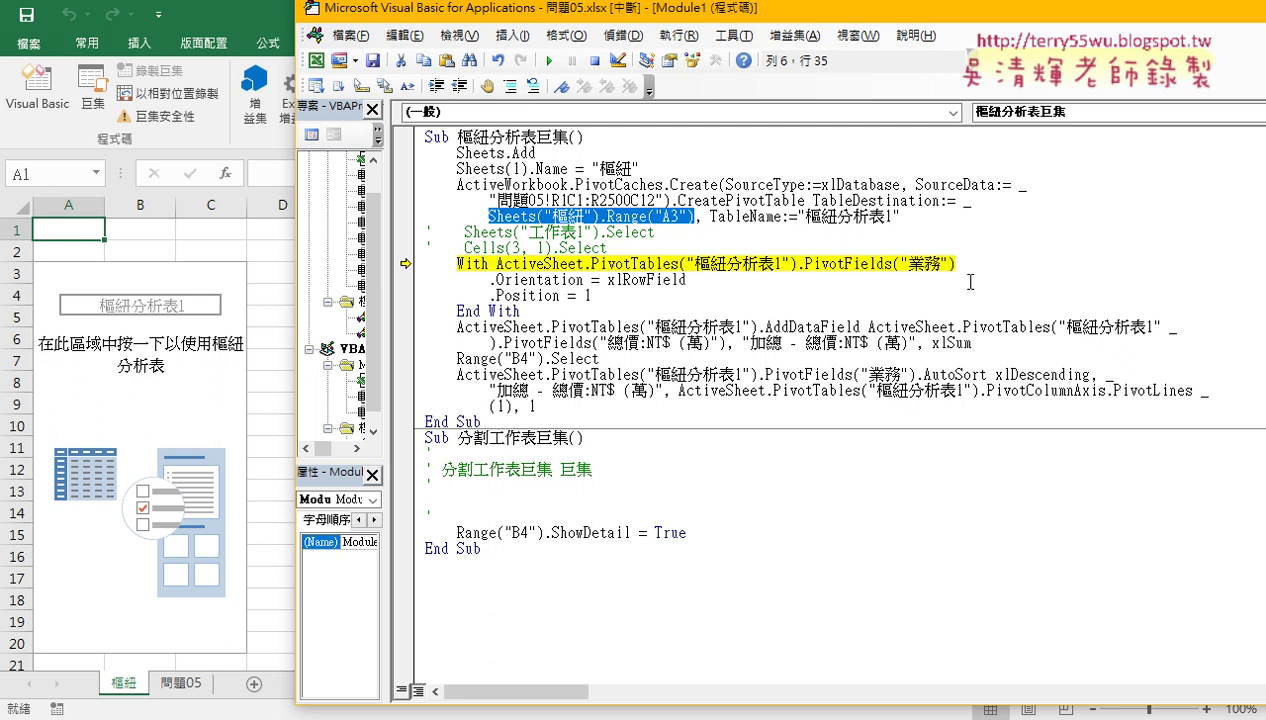
- Step through the 業務 row field, B4 selection and descending AutoSort lines to End Sub
{"action": "key", "text": "F8"}
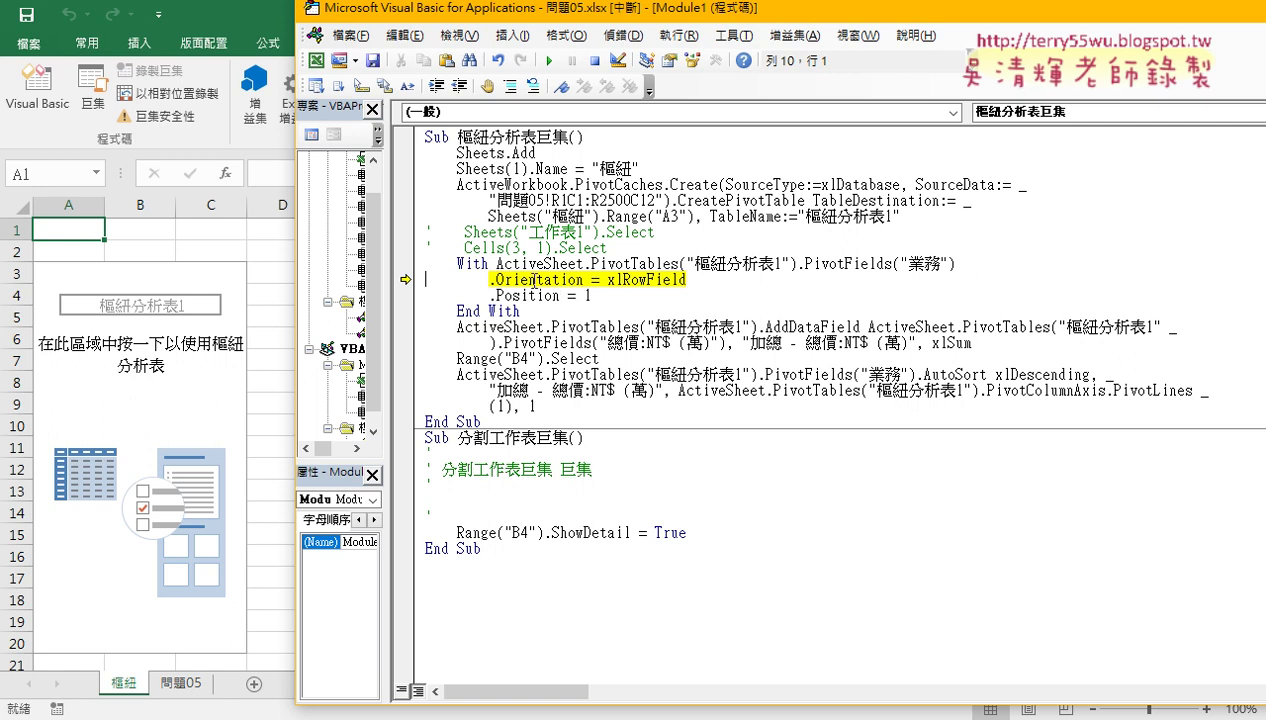
{"action": "key", "text": "F8"}
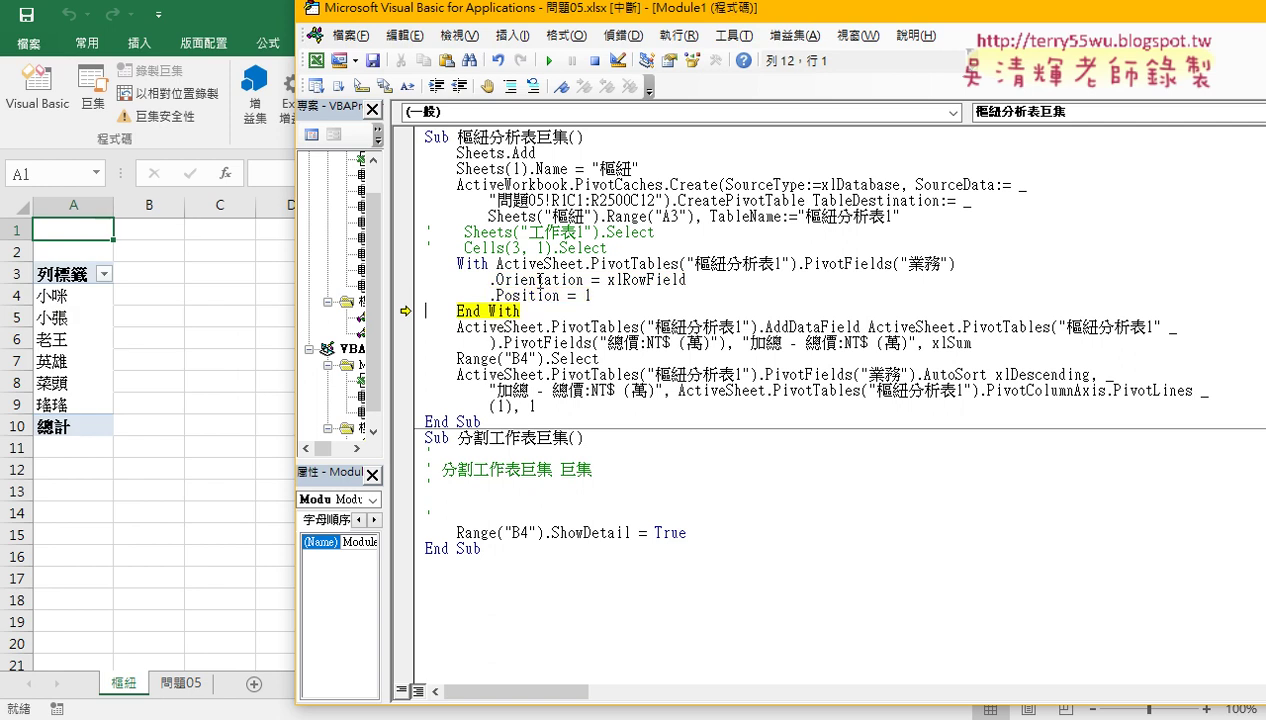
{"action": "key", "text": "F8"}
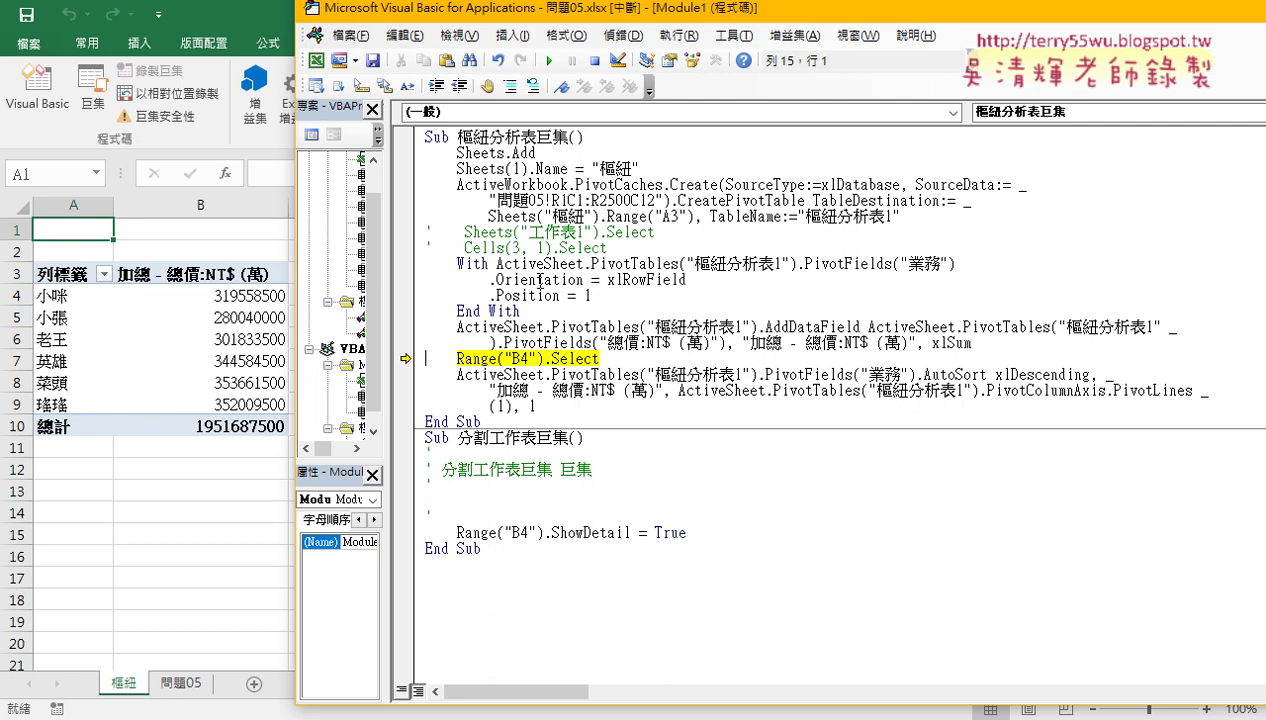
{"action": "key", "text": "F8"}
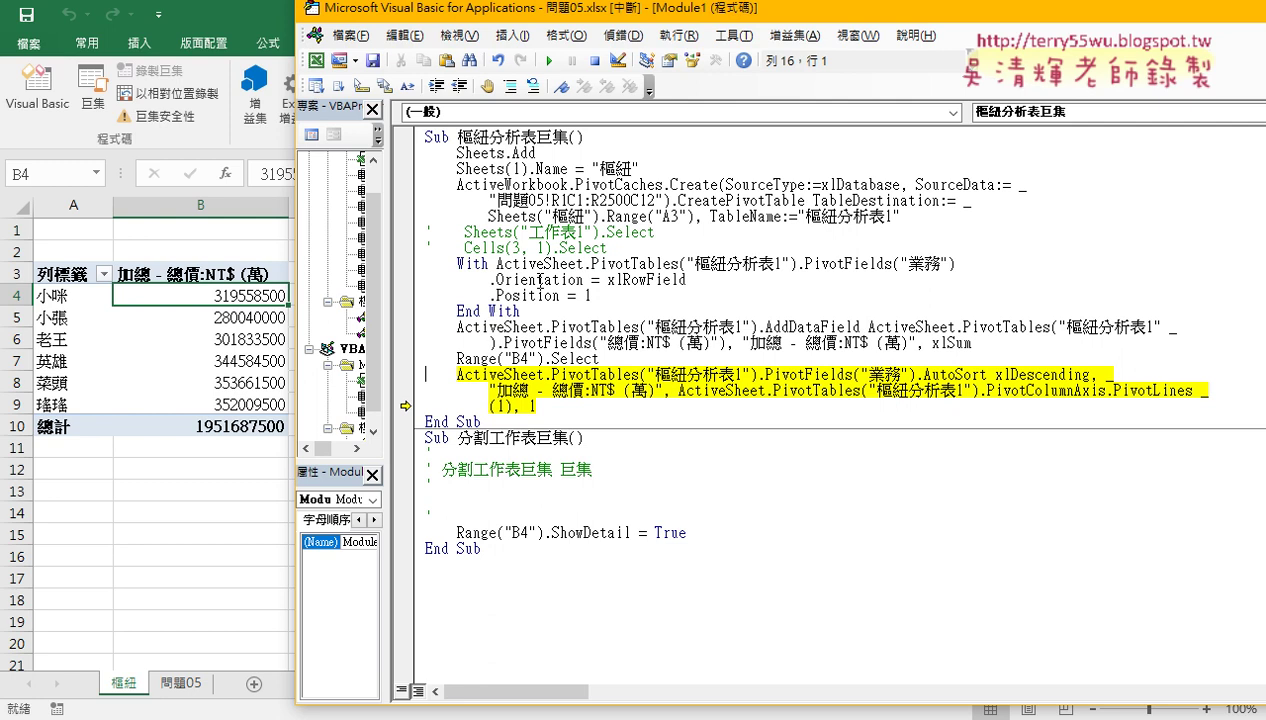
{"action": "key", "text": "F8"}
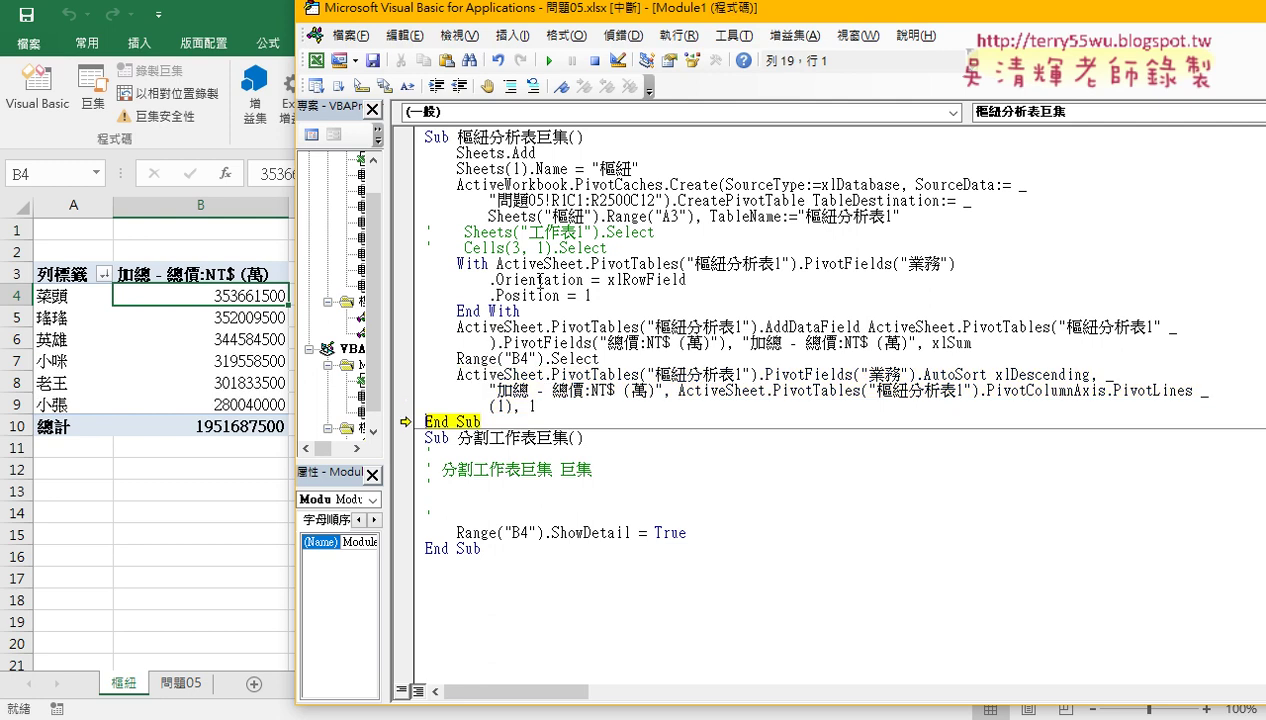
{"action": "key", "text": "F8"}
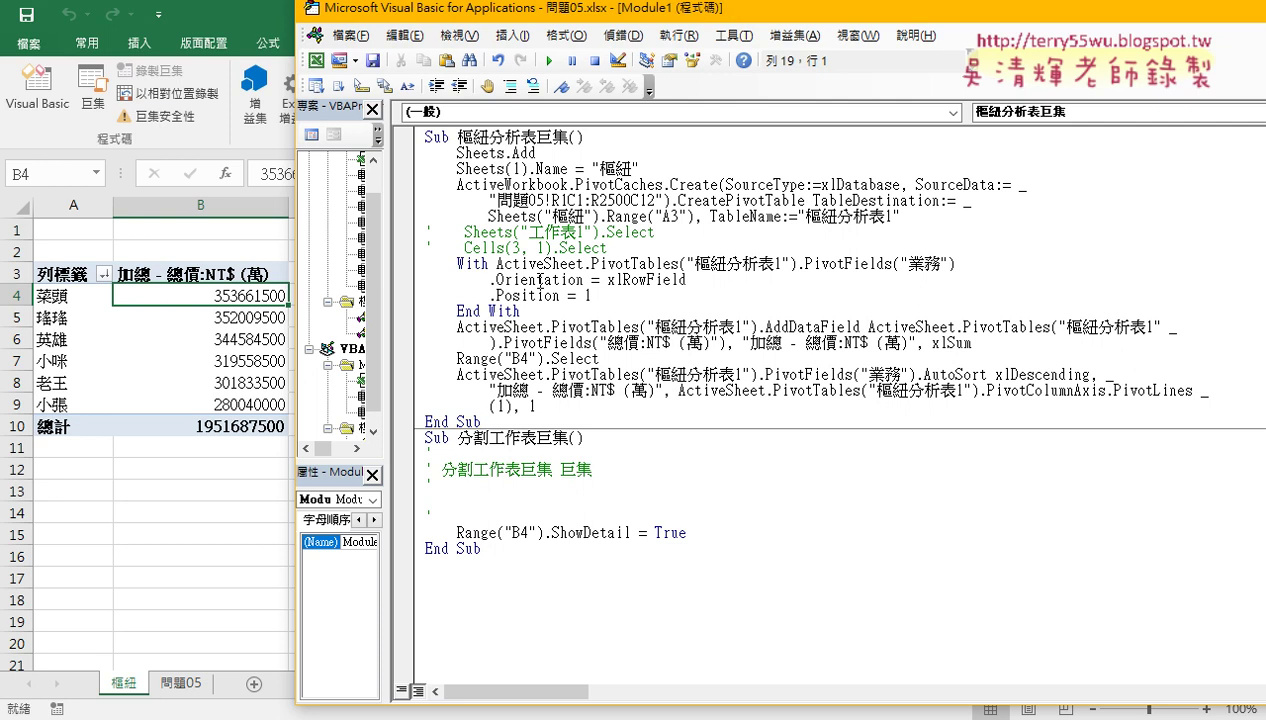
- Select the 樞紐分析表巨集 procedure and shift the VBA editor window to the right
{"action": "left_click_drag", "start_coordinate": [493, 416], "coordinate": [404, 142]}
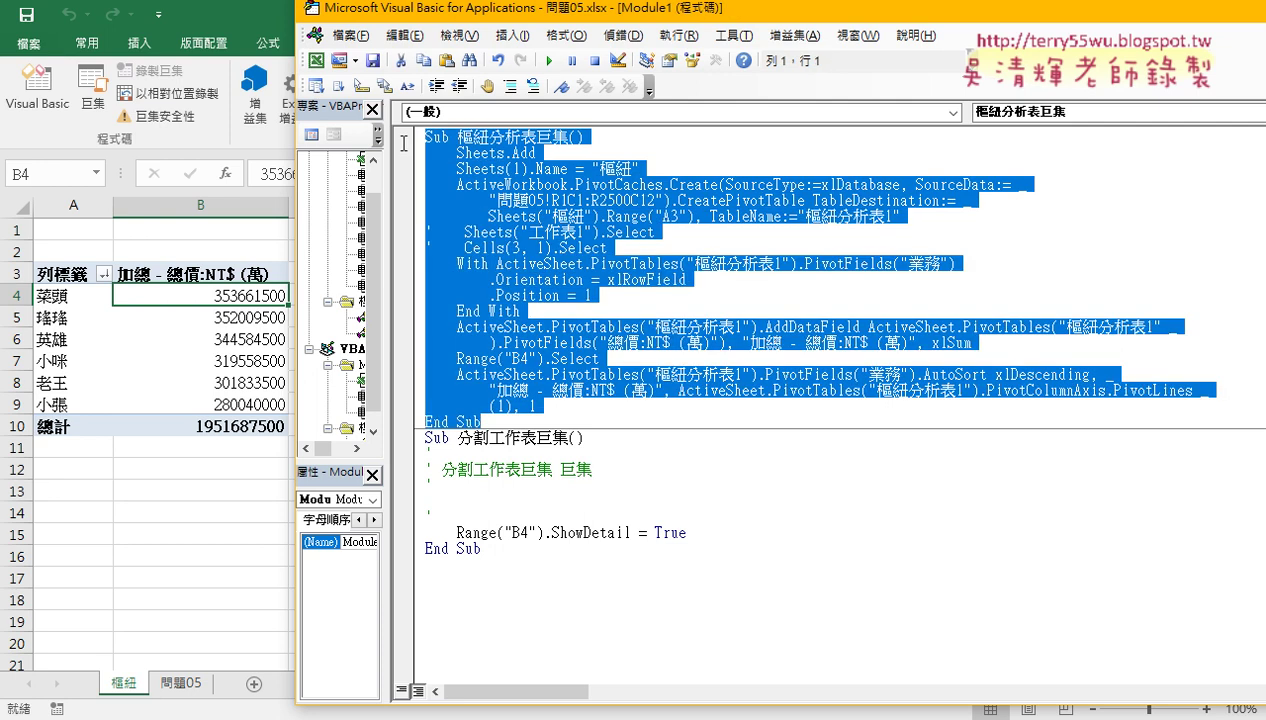
{"action": "left_click_drag", "start_coordinate": [500, 8], "coordinate": [588, 12]}
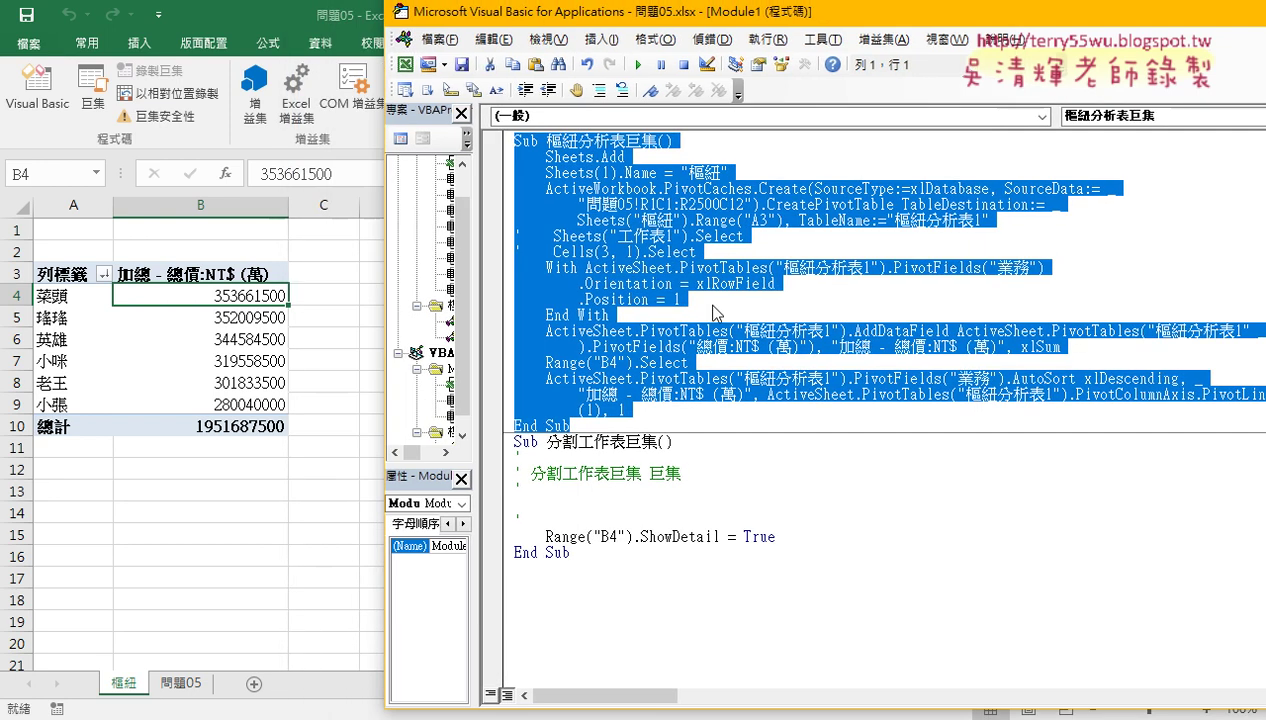
{"action": "left_click", "coordinate": [602, 310]}
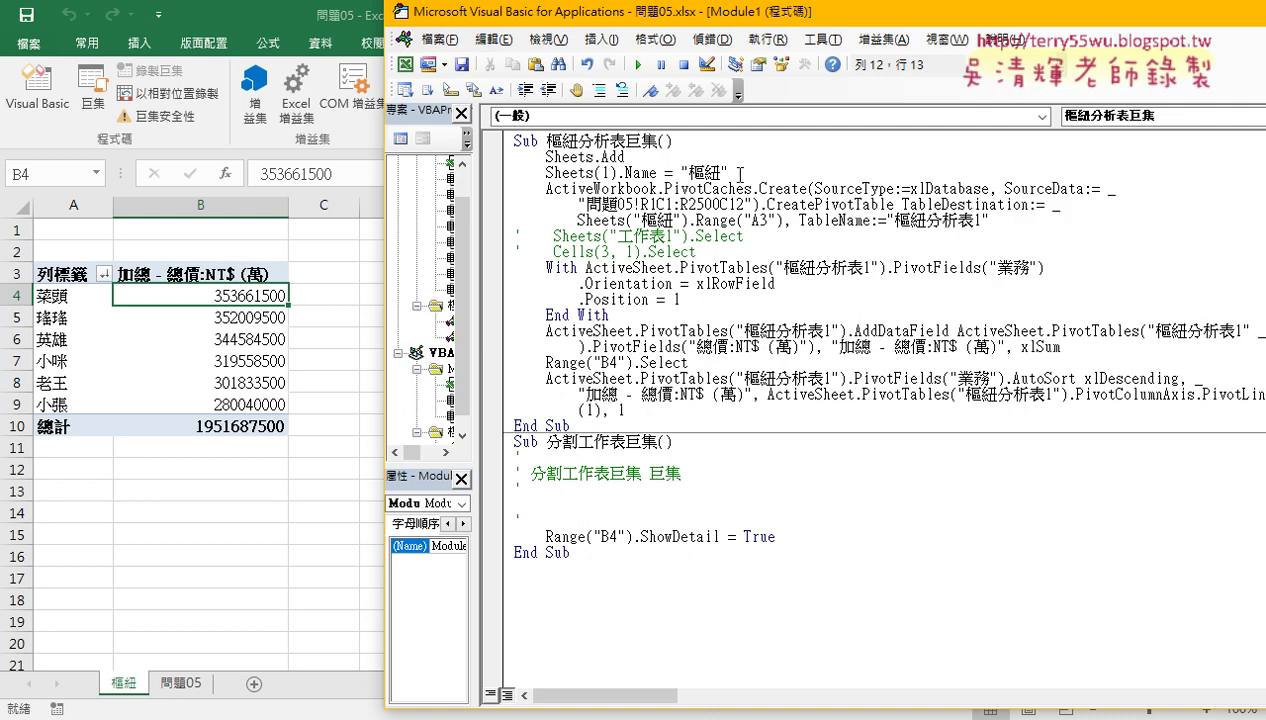
- Mark up the sheet-naming line, PivotCaches call and Sheets("樞紐").Range("A3") destination, then return to the blog post
{"action": "left_click_drag", "start_coordinate": [740, 173], "coordinate": [514, 173]}
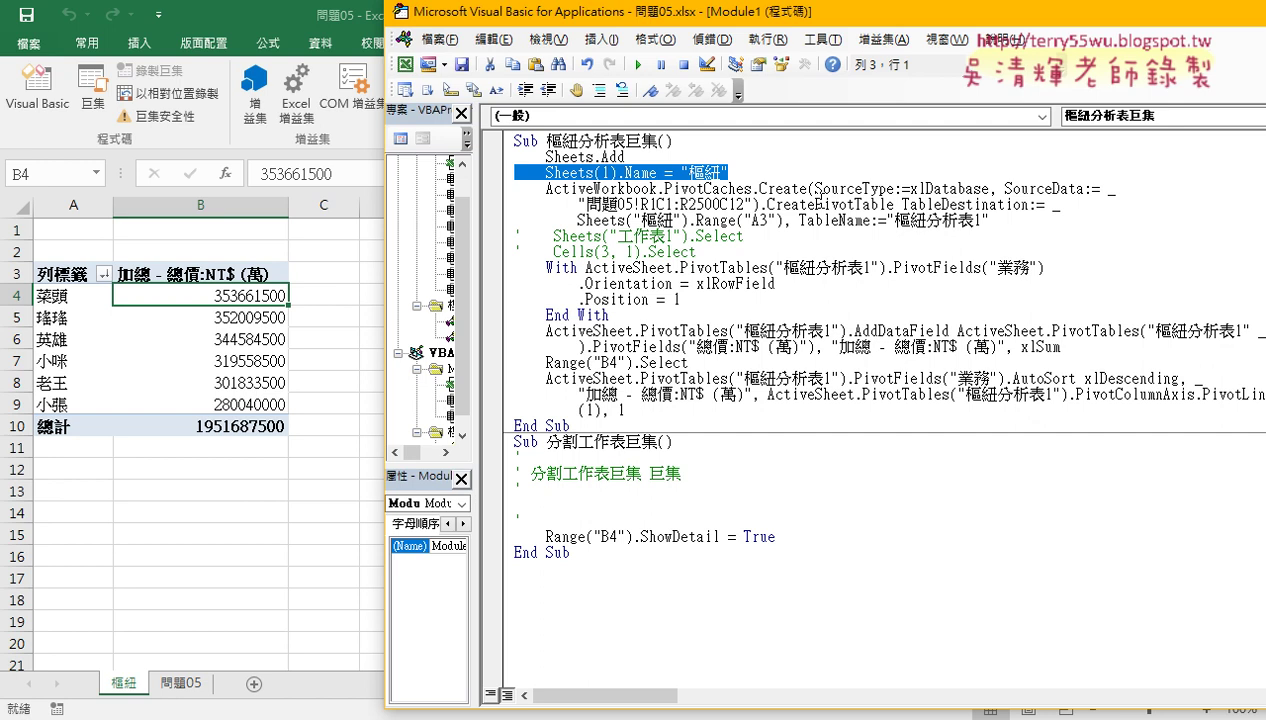
{"action": "left_click_drag", "start_coordinate": [727, 186], "coordinate": [648, 187]}
{"action": "left_click_drag", "start_coordinate": [530, 170], "coordinate": [535, 176]}
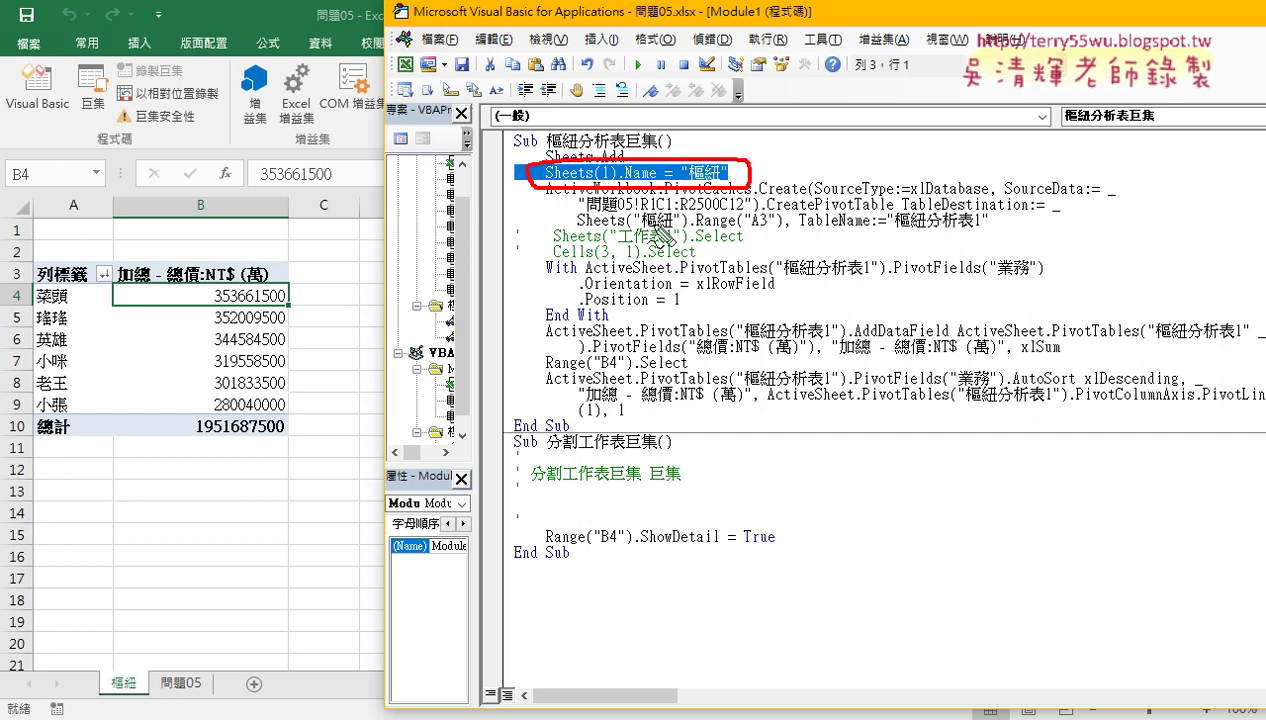
{"action": "left_click_drag", "start_coordinate": [590, 234], "coordinate": [777, 233]}
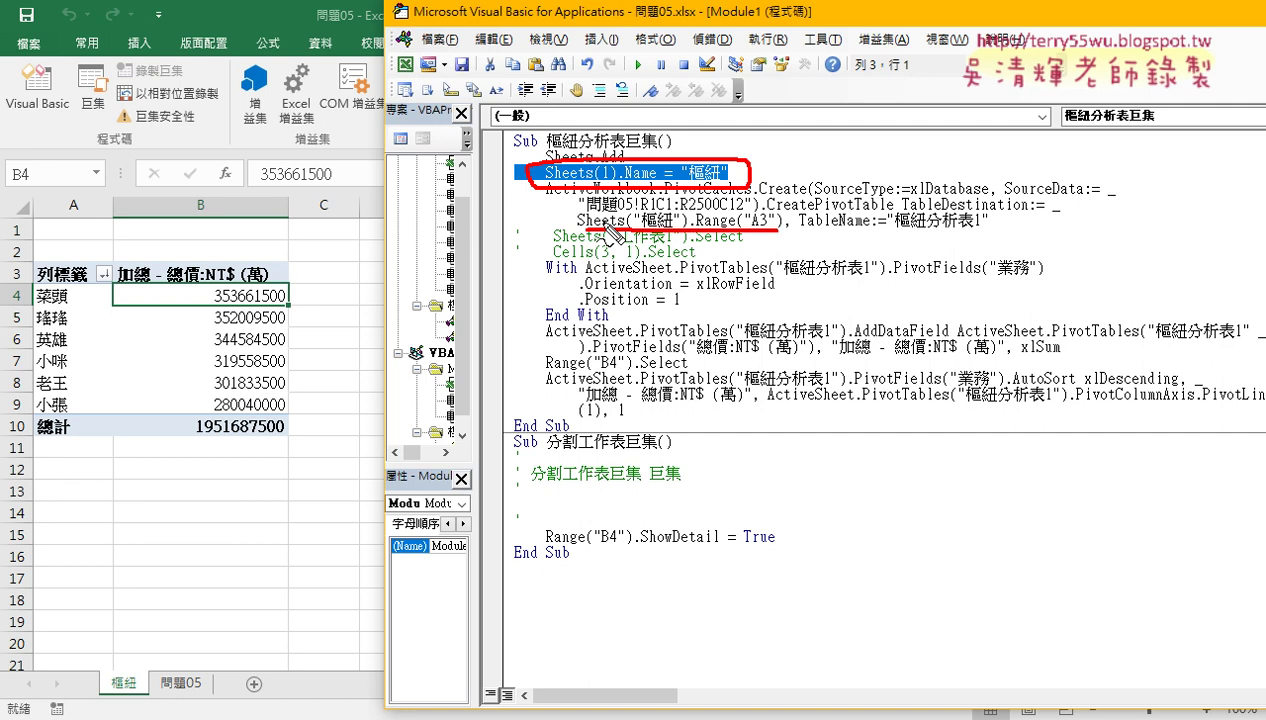
{"action": "key", "text": "Escape"}
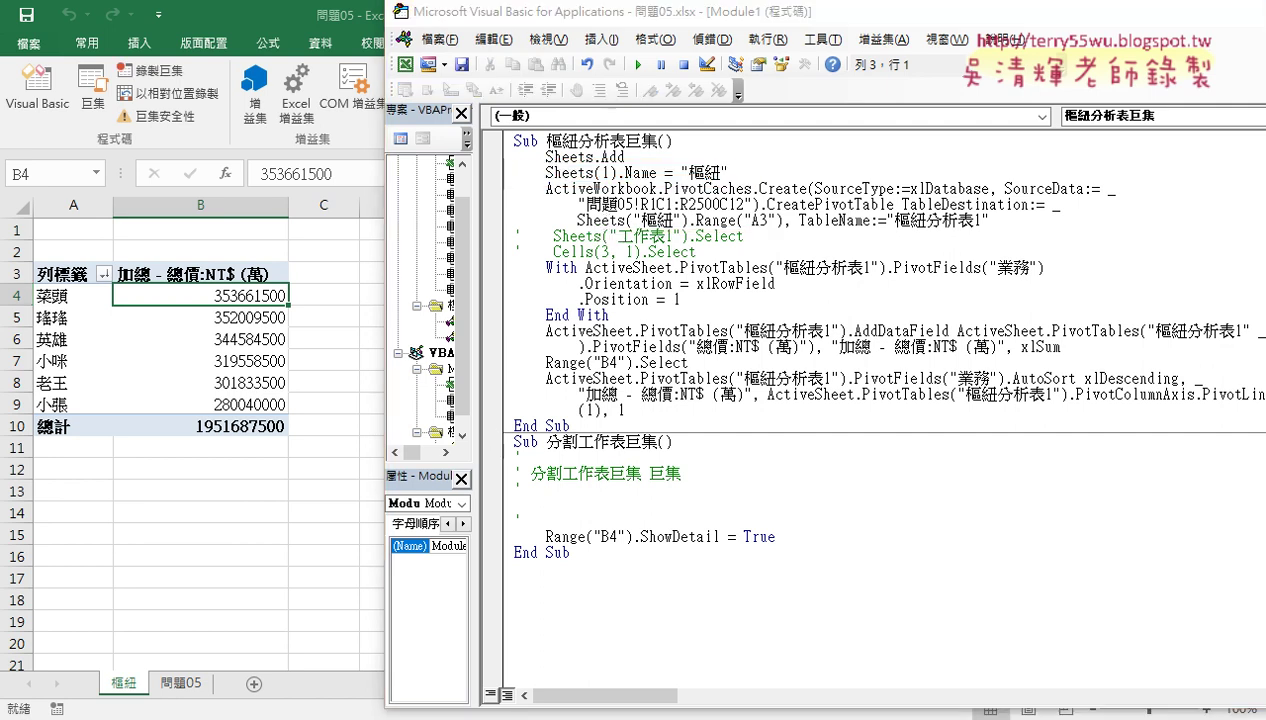
{"action": "left_click_drag", "start_coordinate": [514, 172], "coordinate": [727, 172]}
{"action": "key", "text": "alt+Tab"}
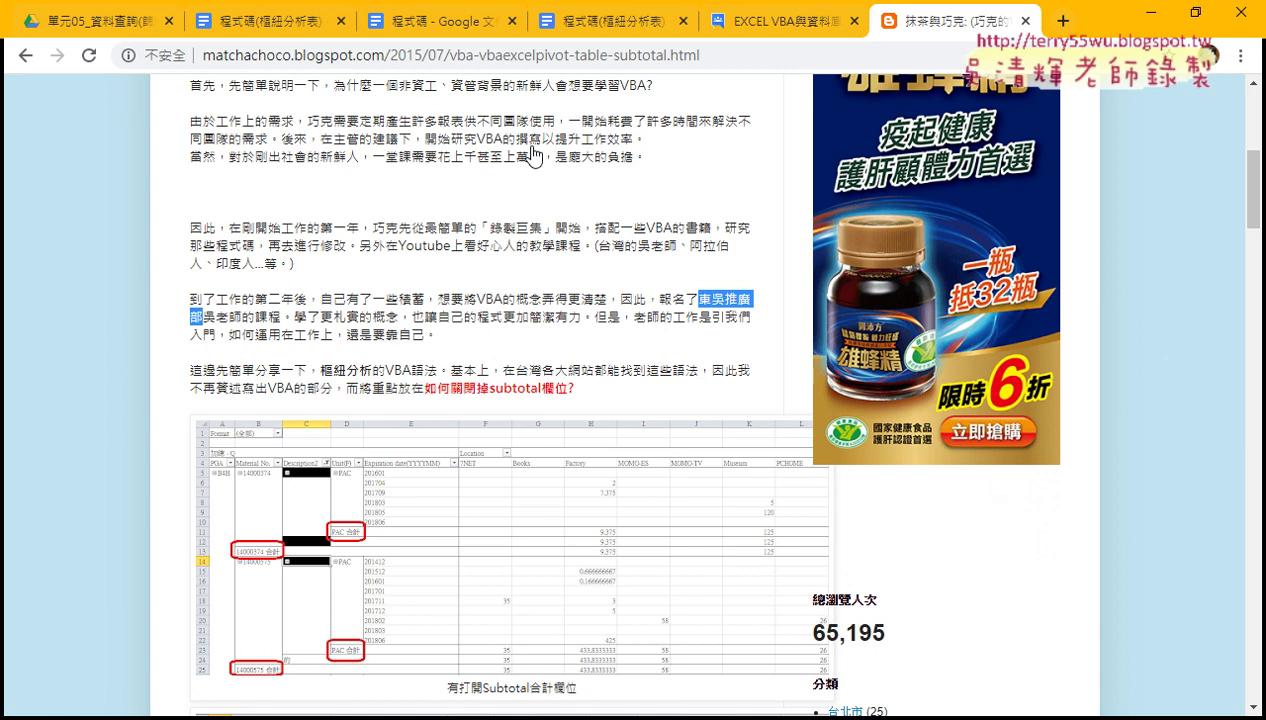
- In the 程式碼(樞紐分析表) notes, highlight the , Version:=6 parameter in yellow
{"action": "left_click", "coordinate": [270, 20]}
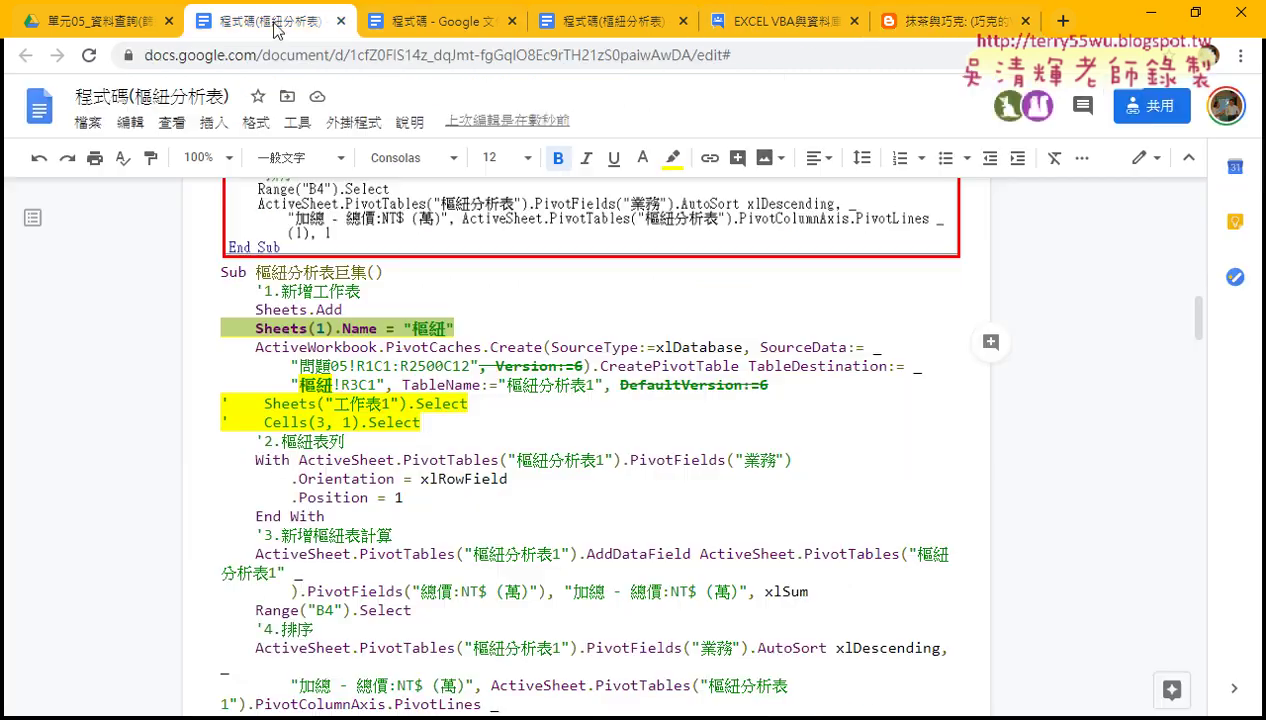
{"action": "left_click_drag", "start_coordinate": [255, 328], "coordinate": [454, 328]}
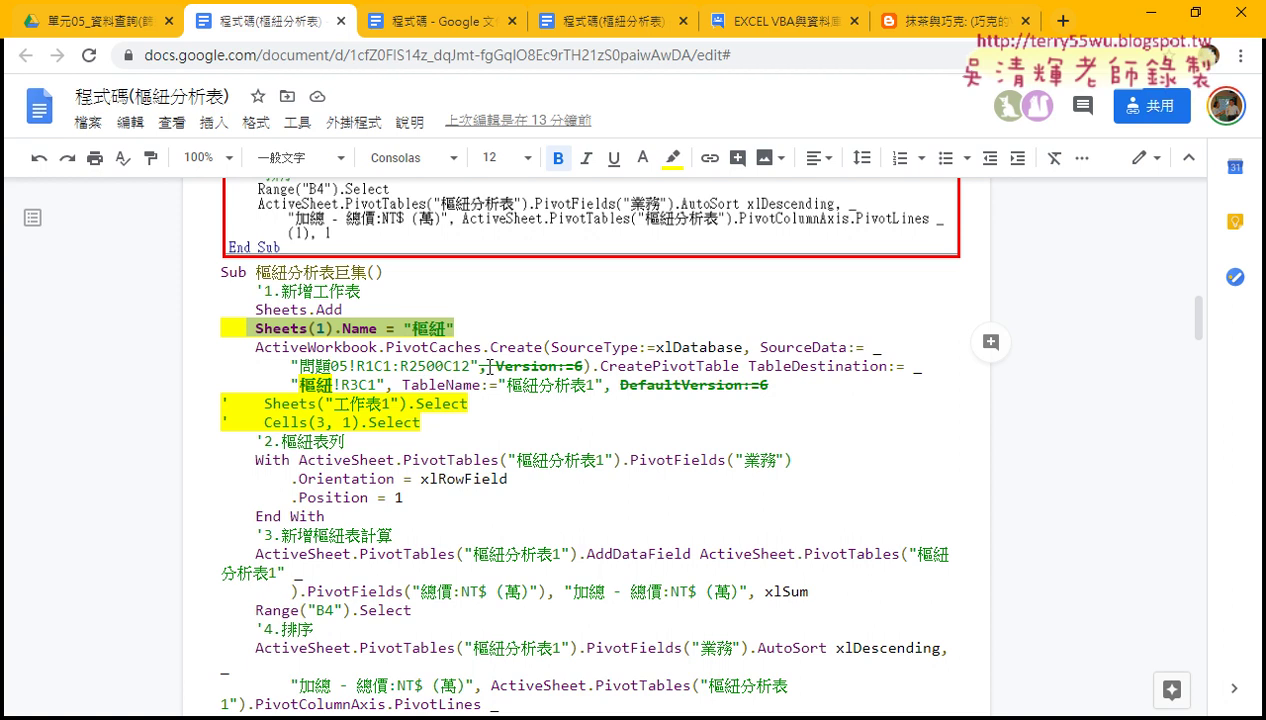
{"action": "left_click_drag", "start_coordinate": [486, 366], "coordinate": [584, 366]}
{"action": "left_click", "coordinate": [643, 157]}
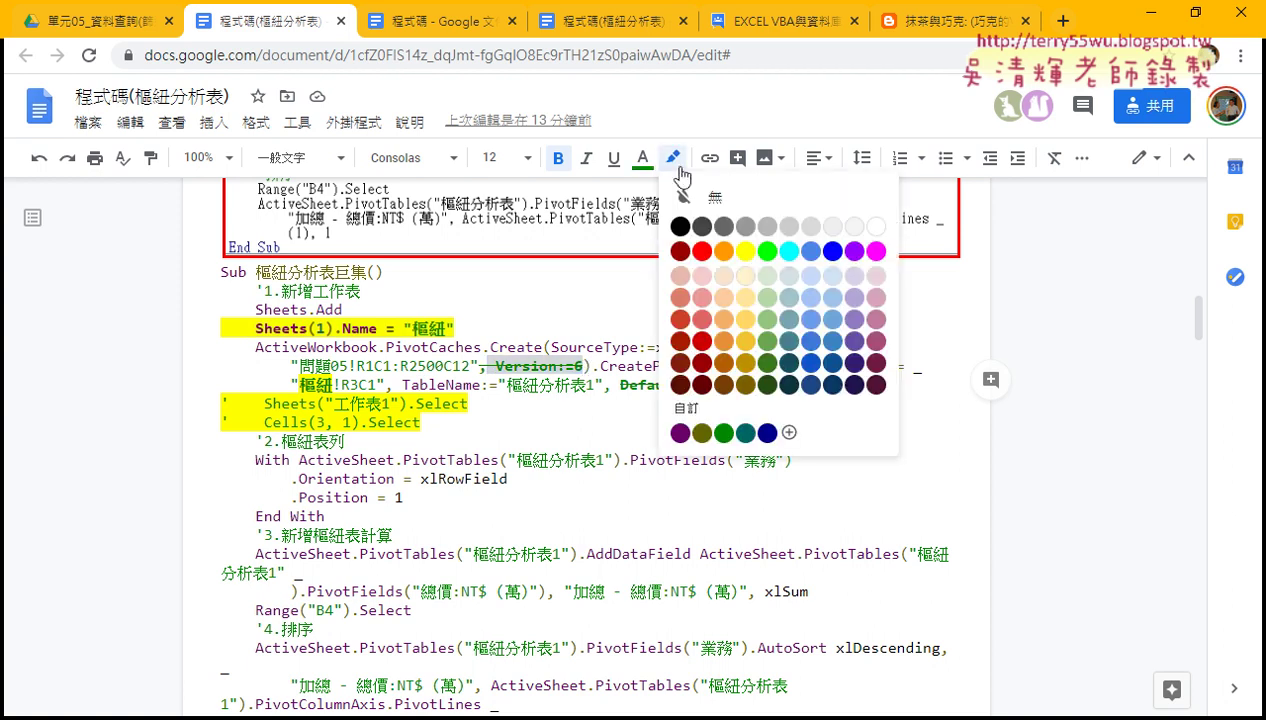
{"action": "left_click", "coordinate": [752, 268]}
- Highlight DefaultVersion:=6 in yellow, select the "樞紐!R3C1 destination text, and return to the VBA editor
{"action": "left_click_drag", "start_coordinate": [620, 385], "coordinate": [770, 385]}
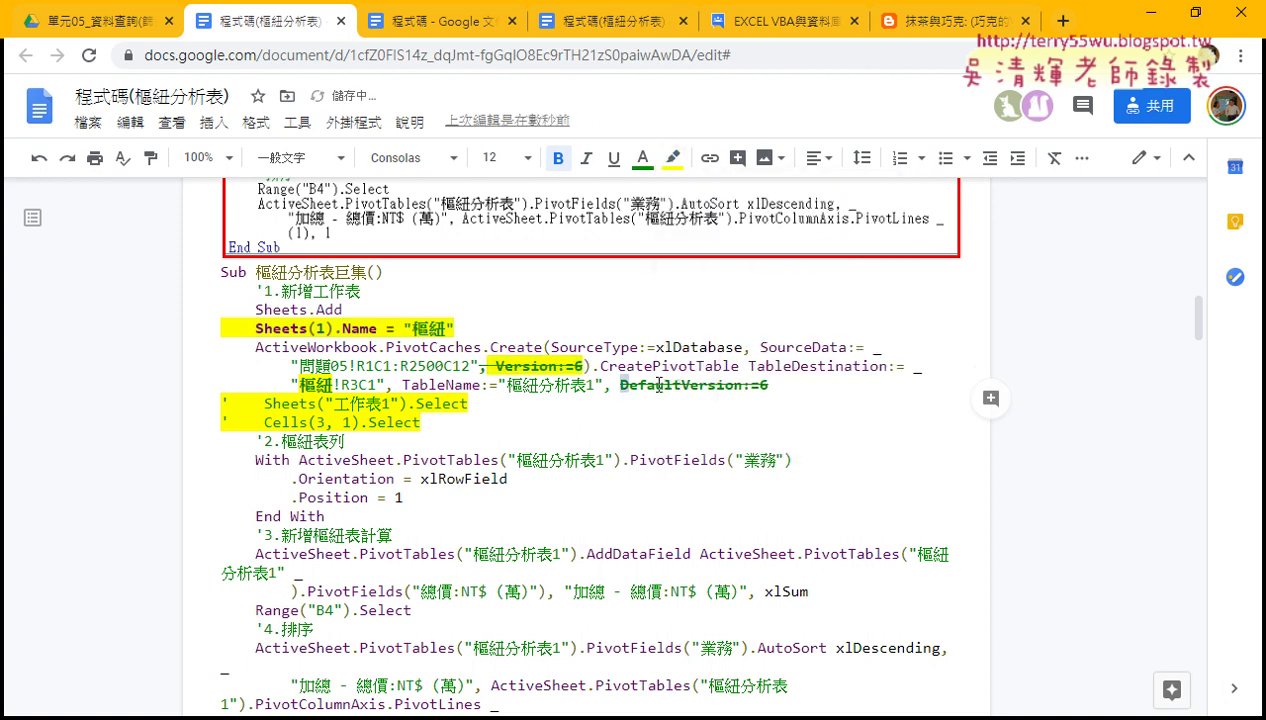
{"action": "left_click", "coordinate": [673, 157]}
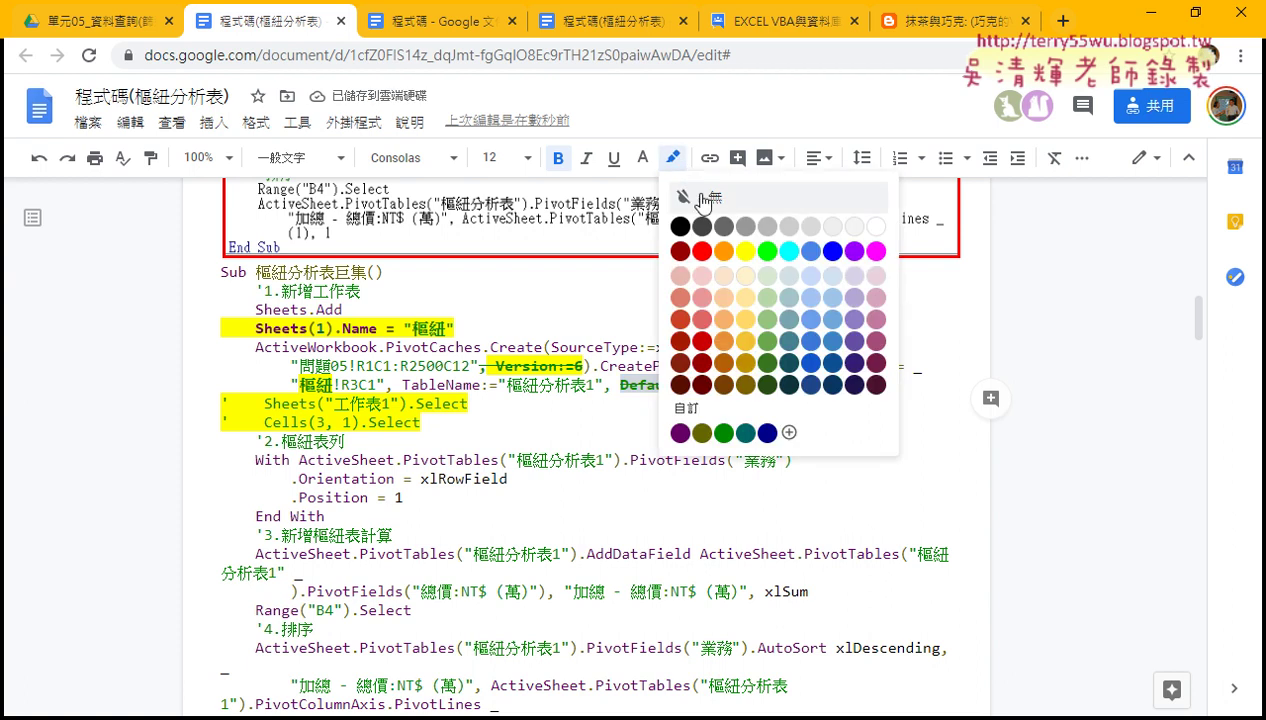
{"action": "left_click", "coordinate": [733, 264]}
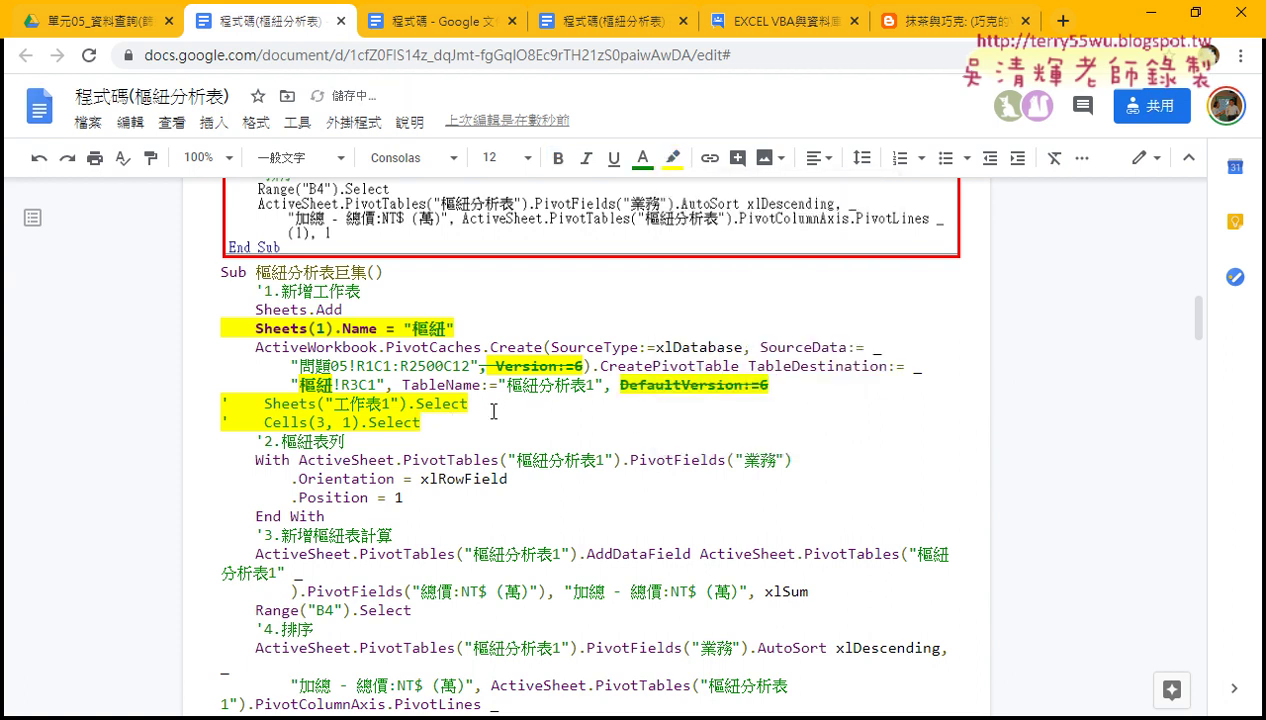
{"action": "left_click_drag", "start_coordinate": [294, 385], "coordinate": [381, 385]}
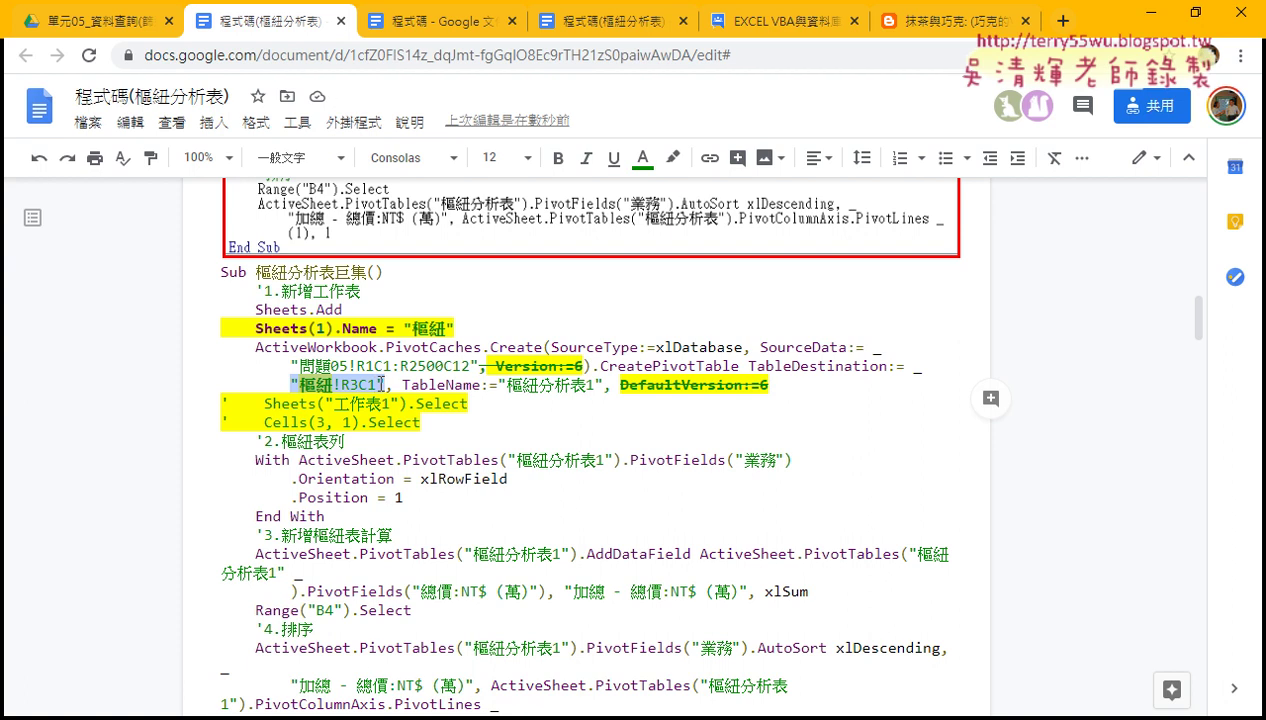
{"action": "left_click", "coordinate": [412, 716]}
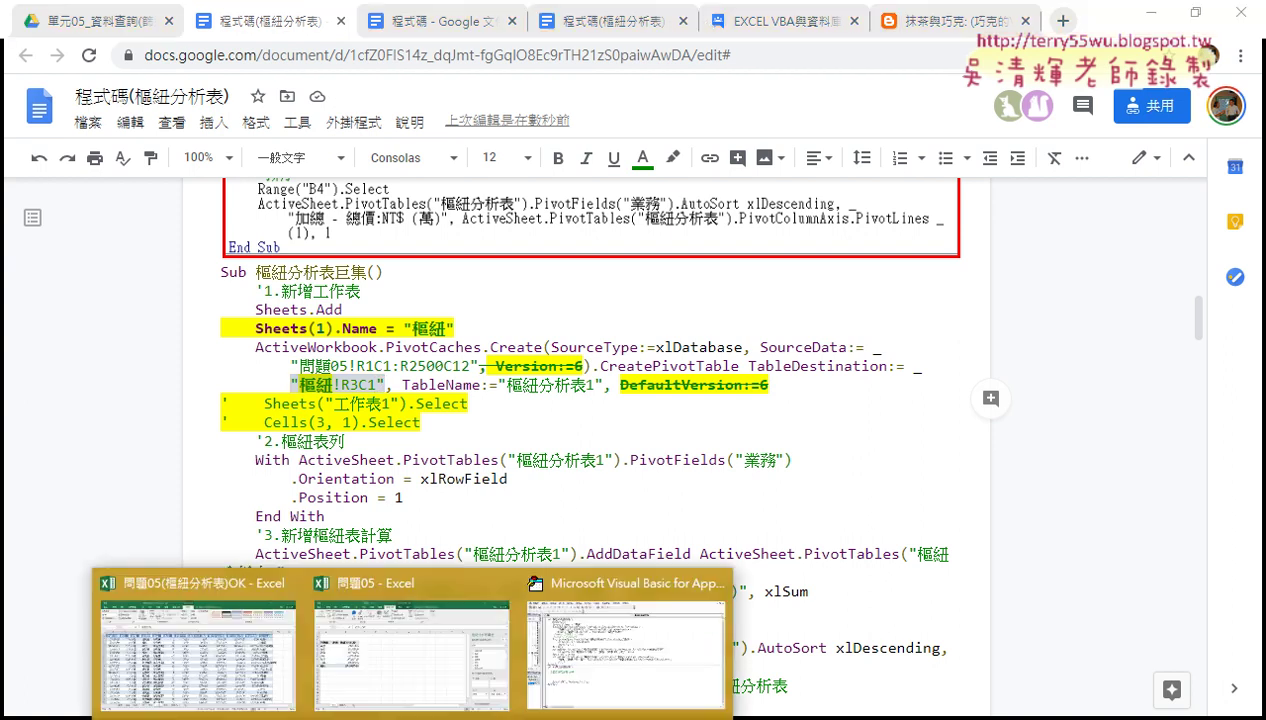
{"action": "left_click", "coordinate": [573, 673]}
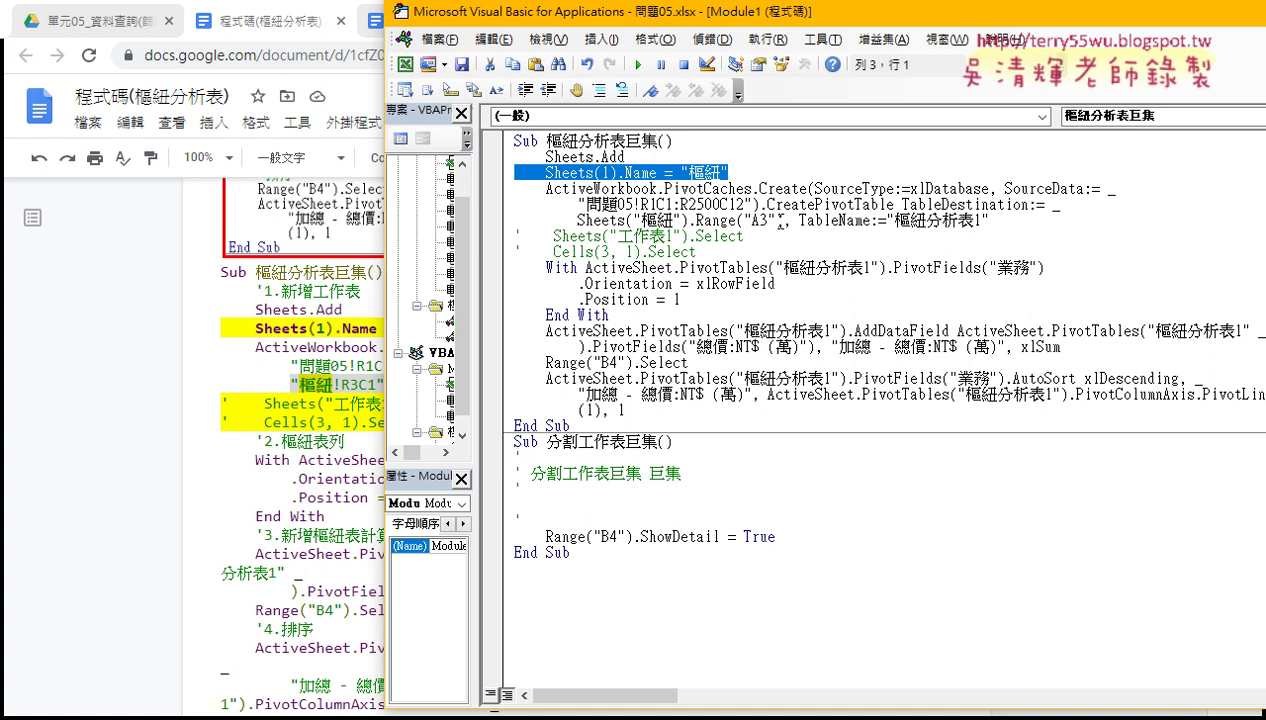
- Replace the Sheets("樞紐").Range("A3") pivot destination with the pasted "樞紐!R3C1"
{"action": "left_click_drag", "start_coordinate": [783, 220], "coordinate": [577, 222]}
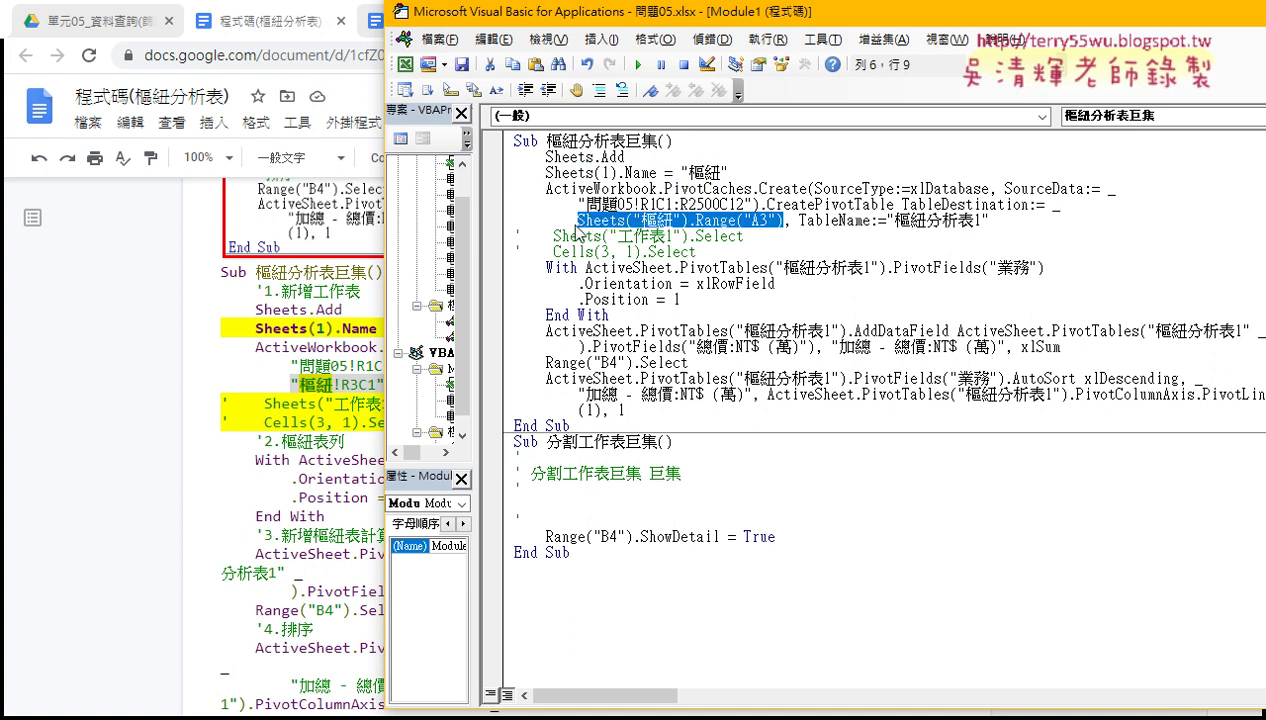
{"action": "type", "text": "\"樞紐!R3C1\""}
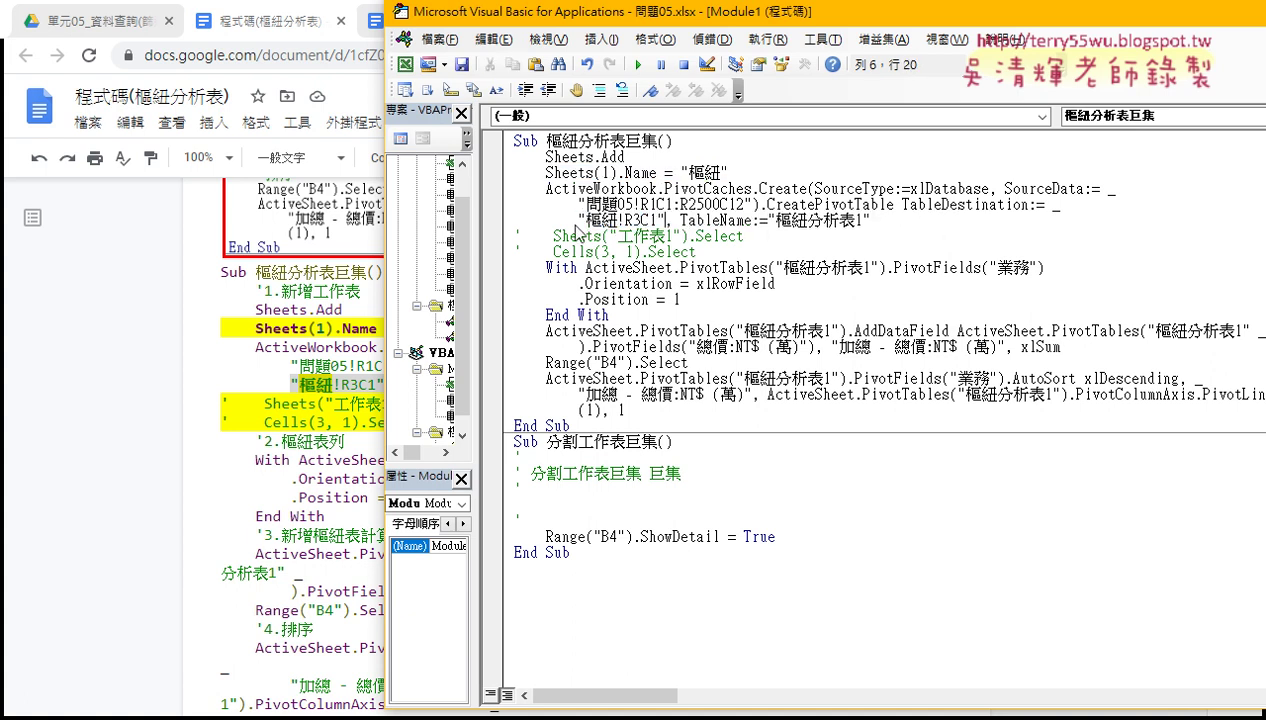